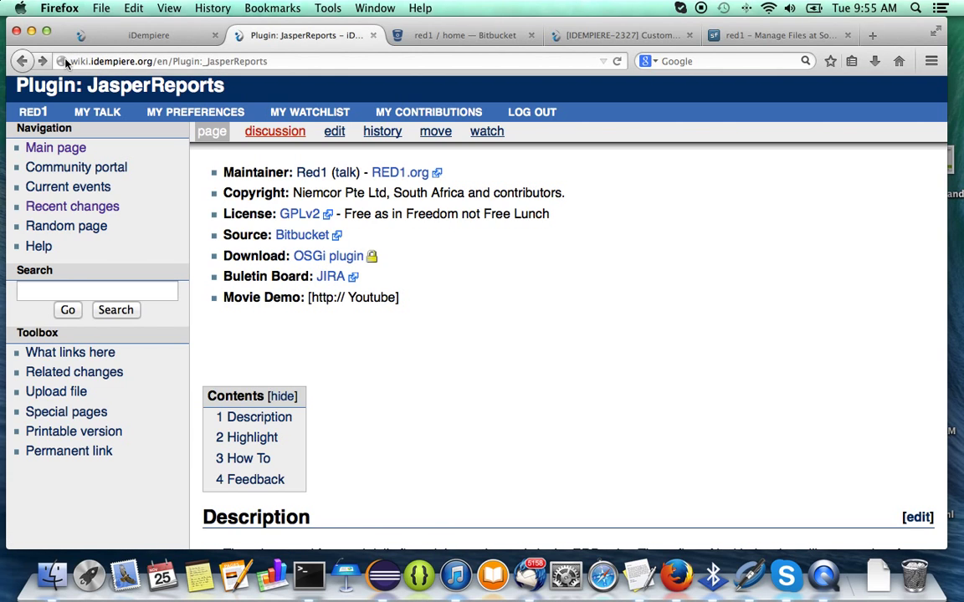
Browse the wiki's Available Plugins list and read the Plugin: JasperReports page.
click(43, 62)
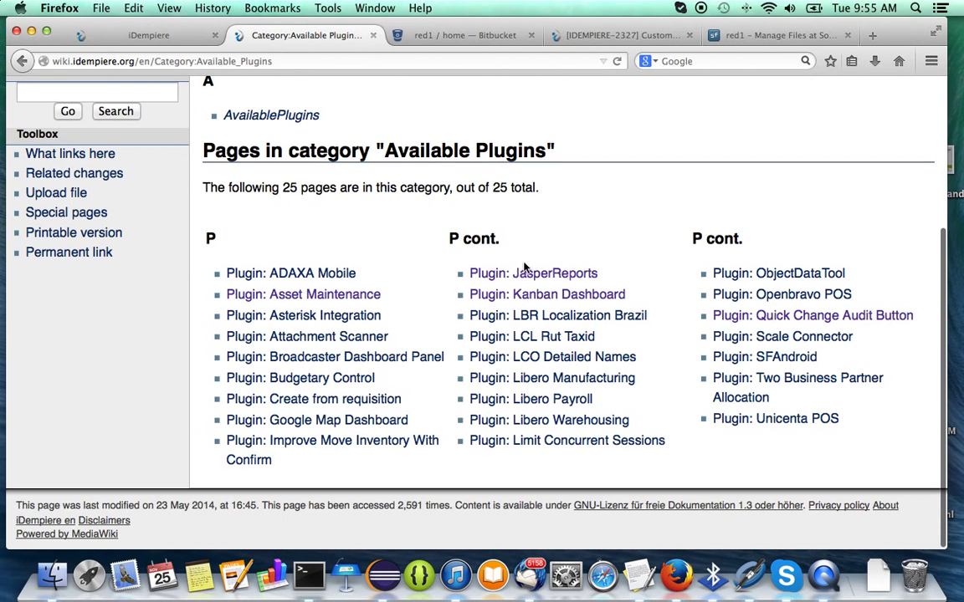
click(532, 282)
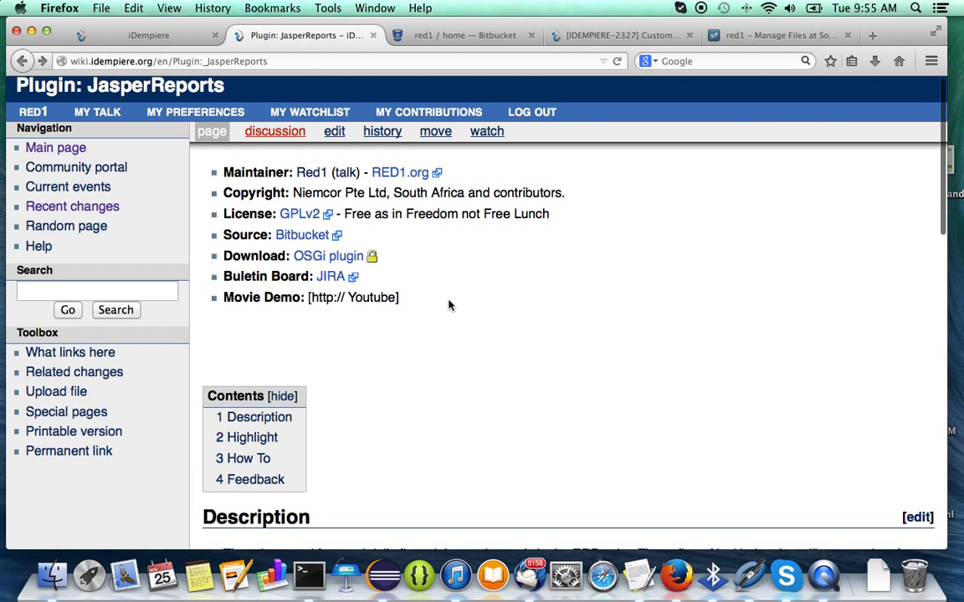
scroll(449, 306, down, 3)
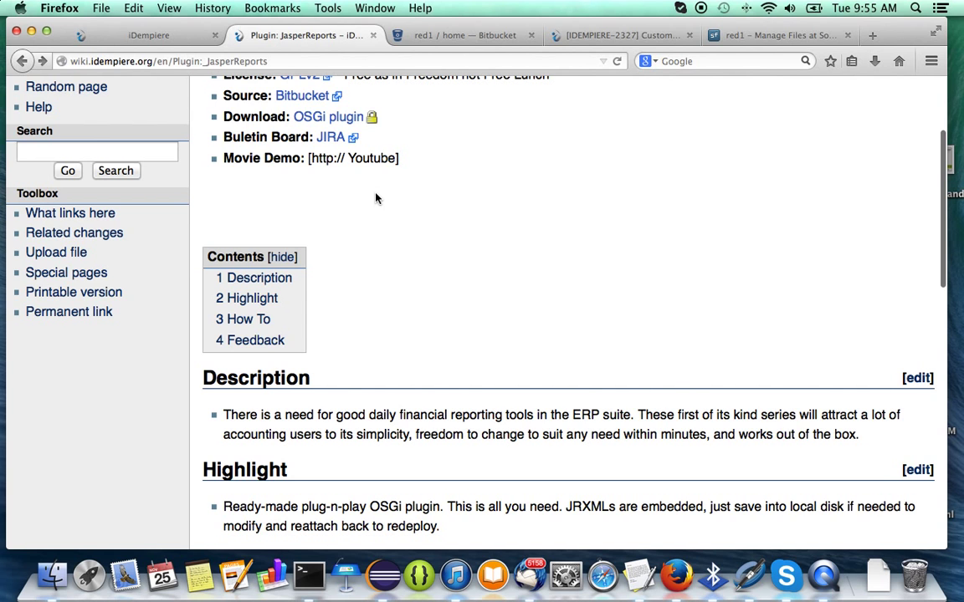
scroll(375, 198, down, 8)
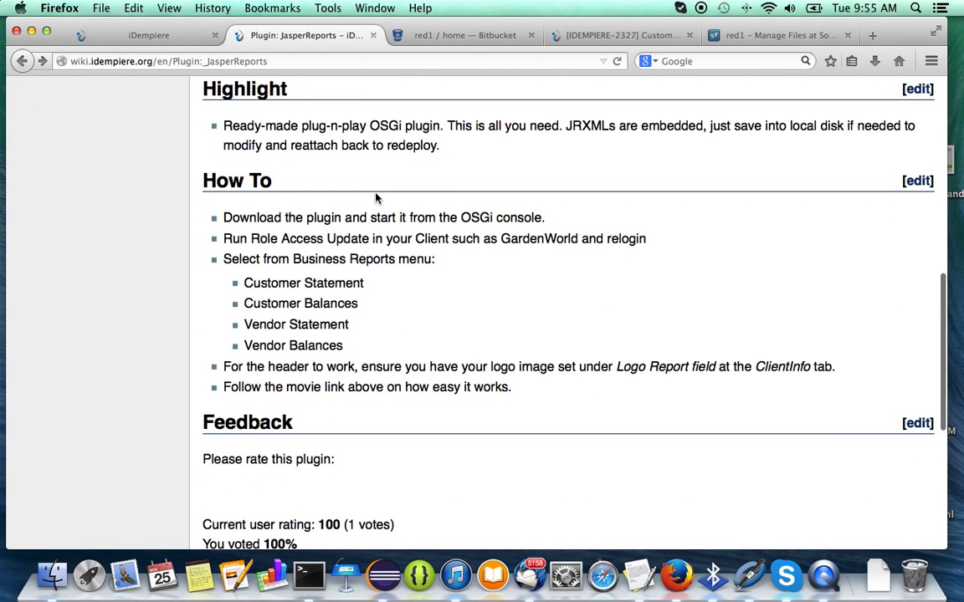
scroll(376, 199, up, 3)
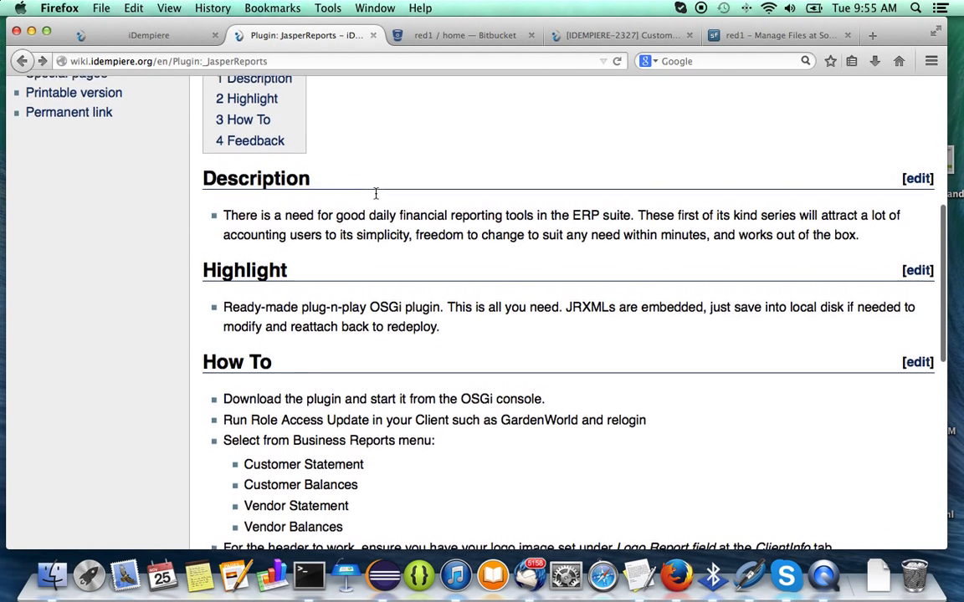
scroll(376, 199, down, 1)
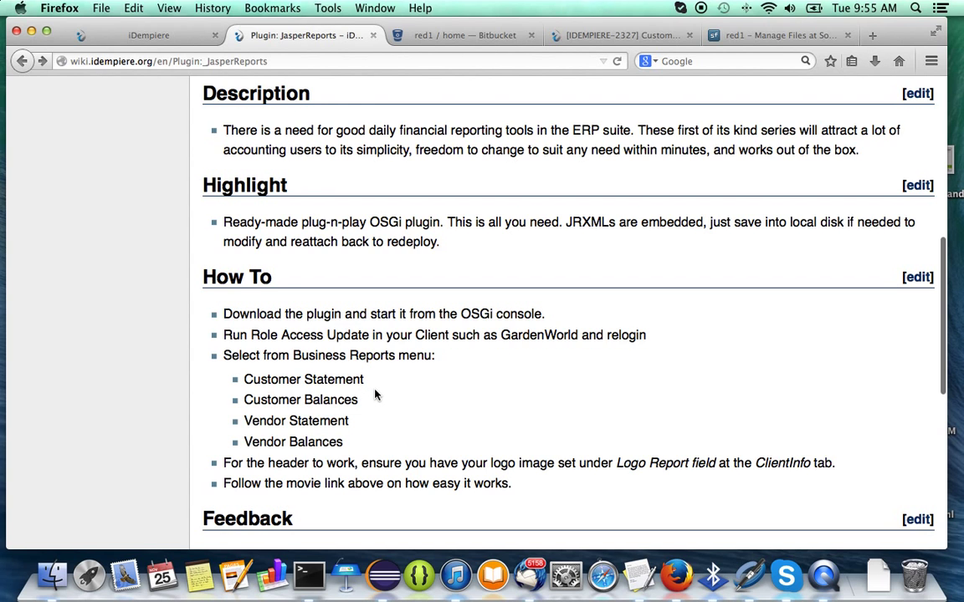
scroll(375, 393, down, 2)
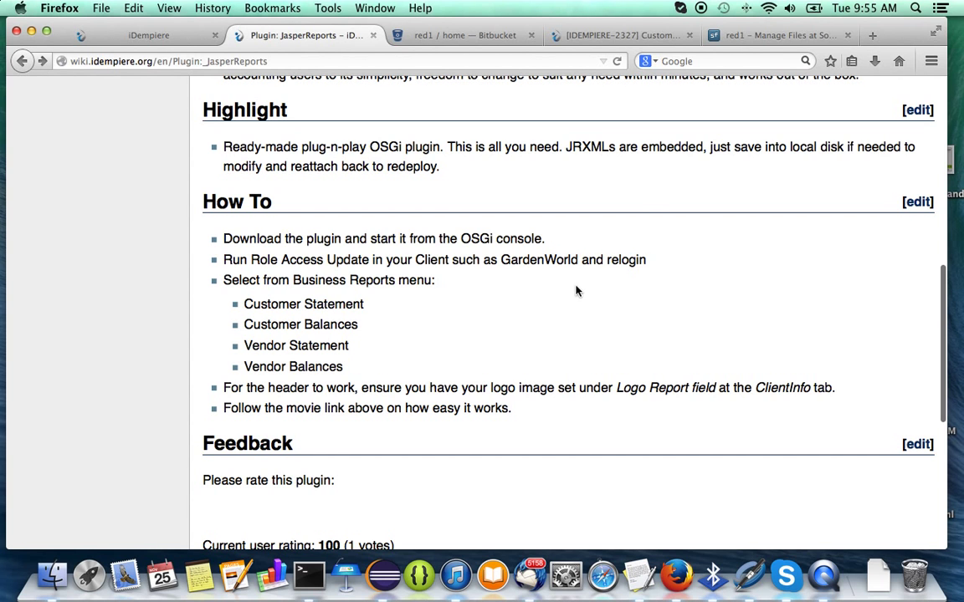
scroll(635, 200, up, 10)
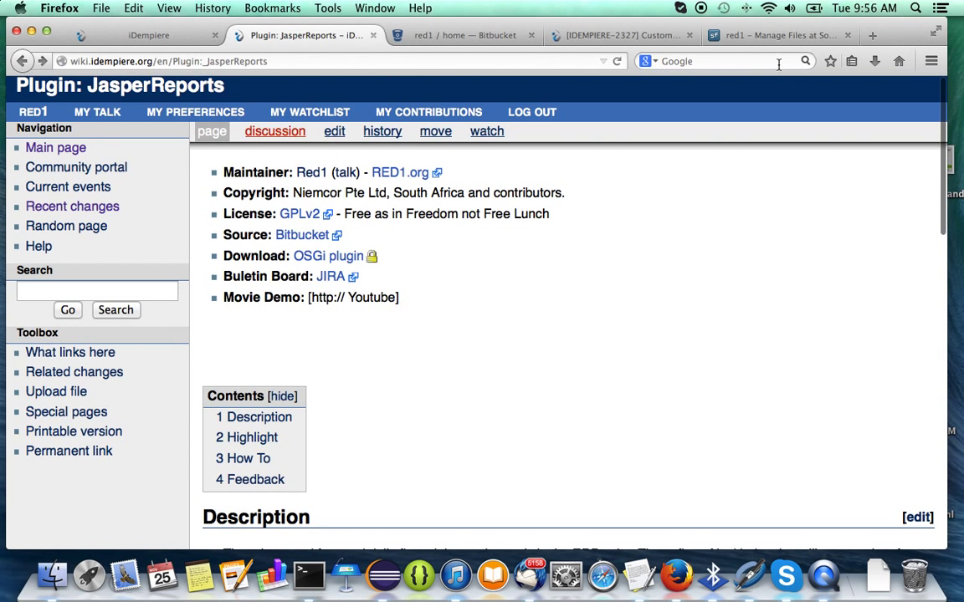
Open SourceForge's p2/JaserReports folder holding the NiemcorJasperReports-A_1.0.0.201411250723.jar plugin.
click(784, 40)
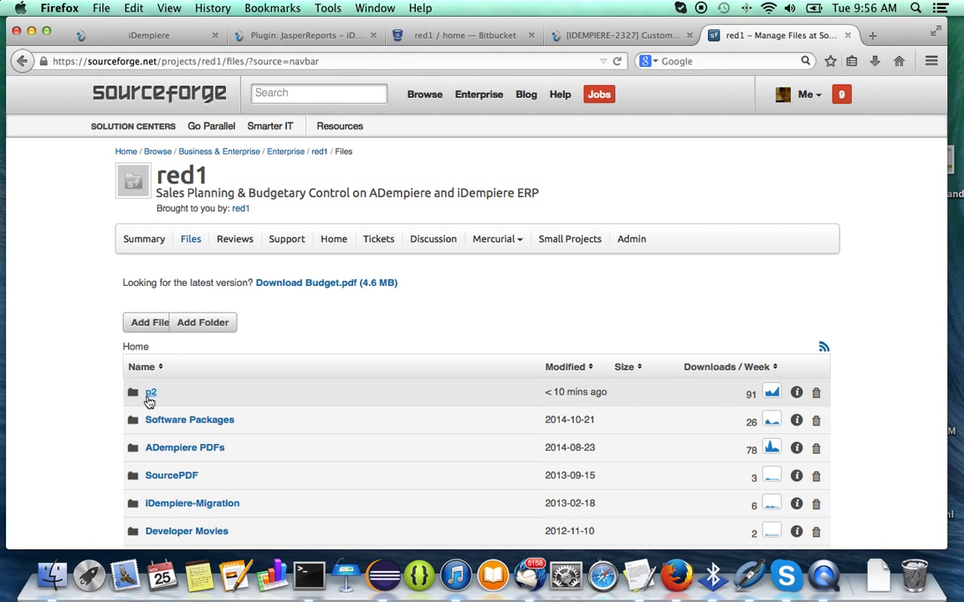
click(149, 396)
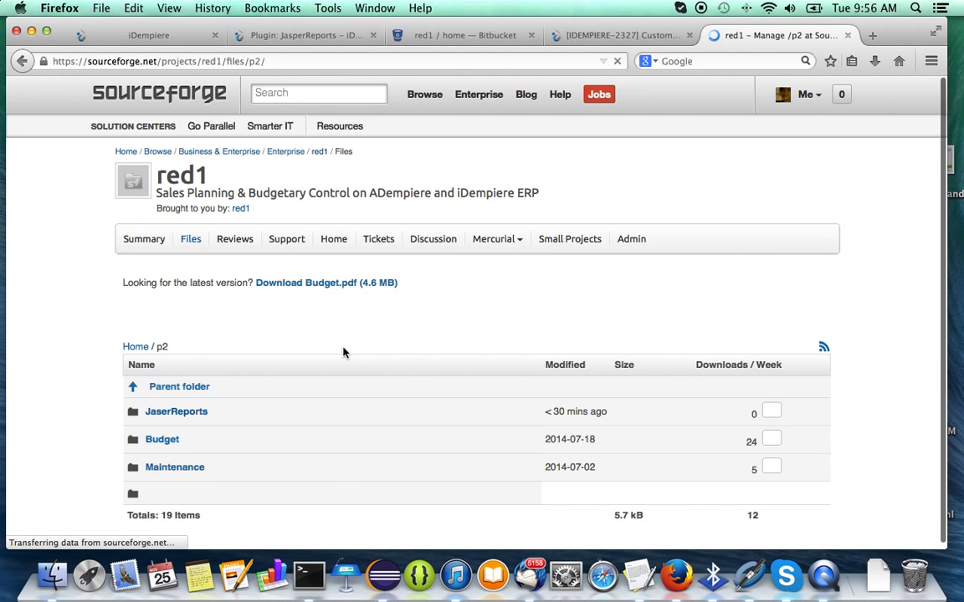
click(187, 411)
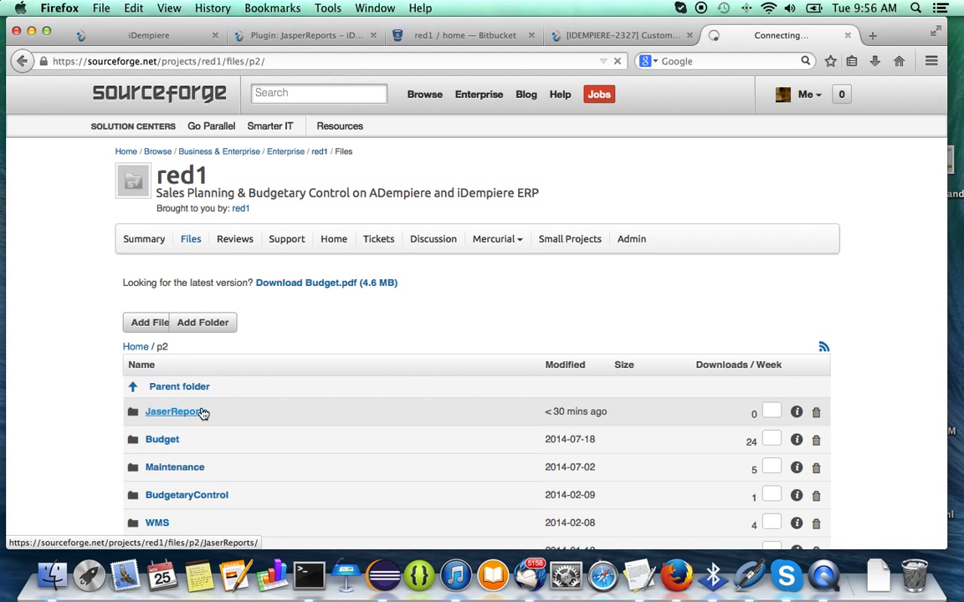
click(309, 577)
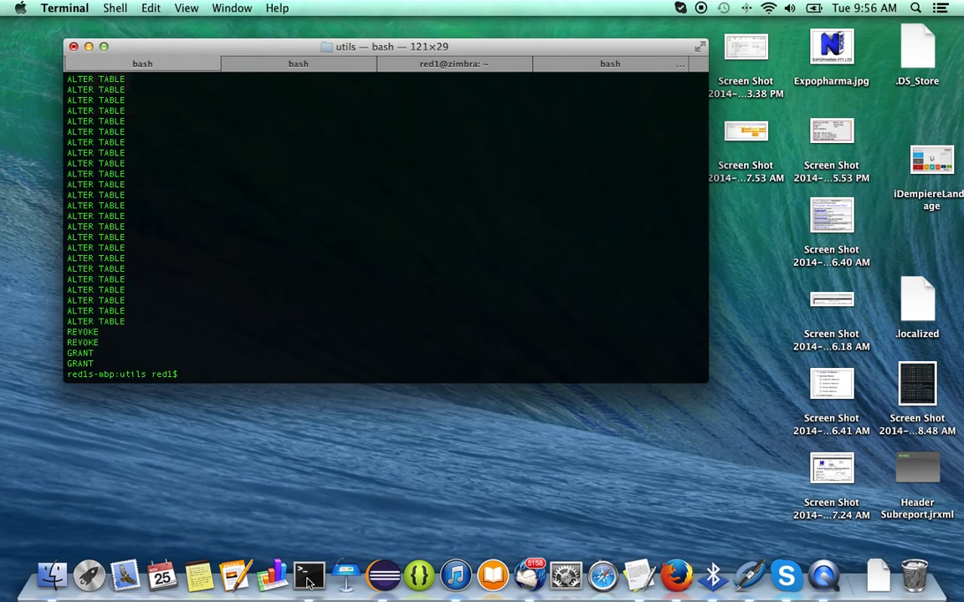
Start ./idempiere-server.sh and telnet into the OSGi console, listing bundles with ss.
click(298, 64)
text(./idempiere-server.sh)
key(Return)
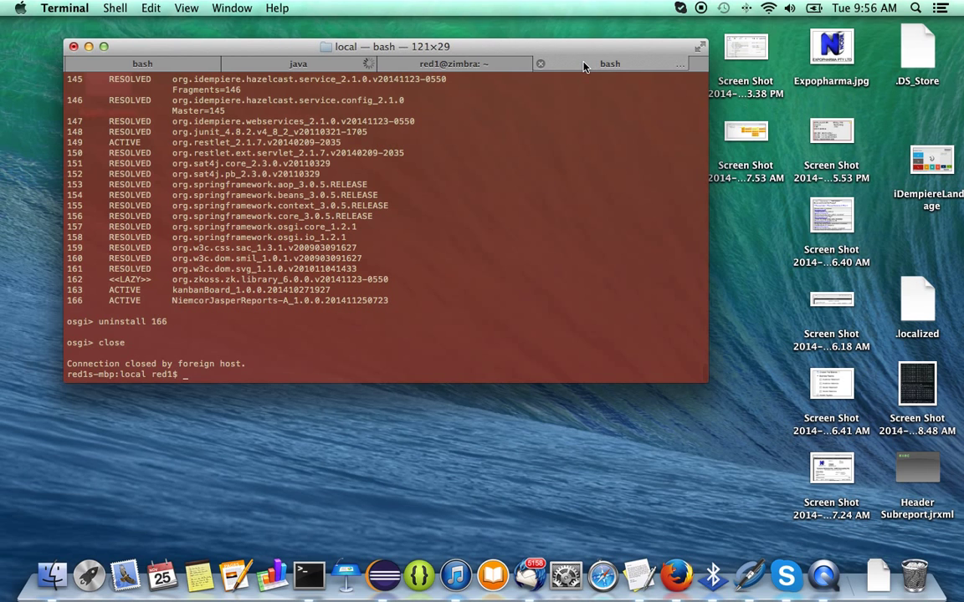
click(585, 64)
key(Up)
key(Return)
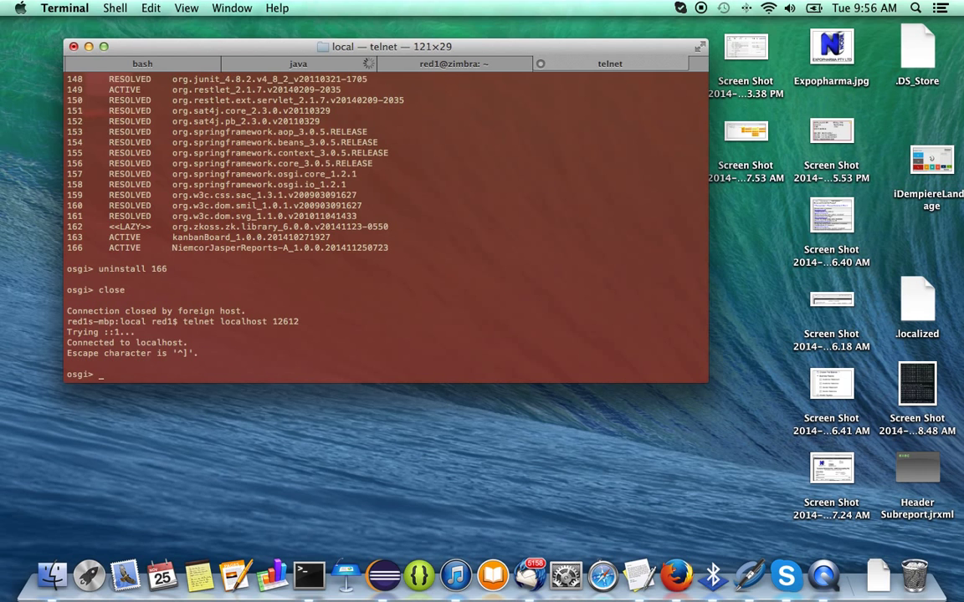
text(ss)
key(Return)
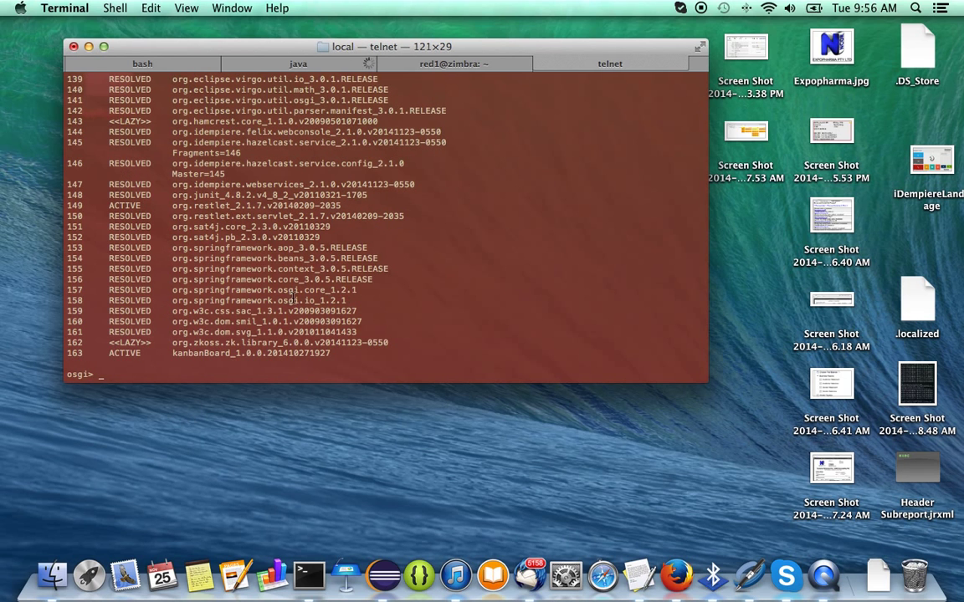
Install the NiemcorJasperReports-A_1.0.0.201411250723.jar bundle from file:/Applications/OSGI-Hiep/plugins/.
text(install file:/Applications/)
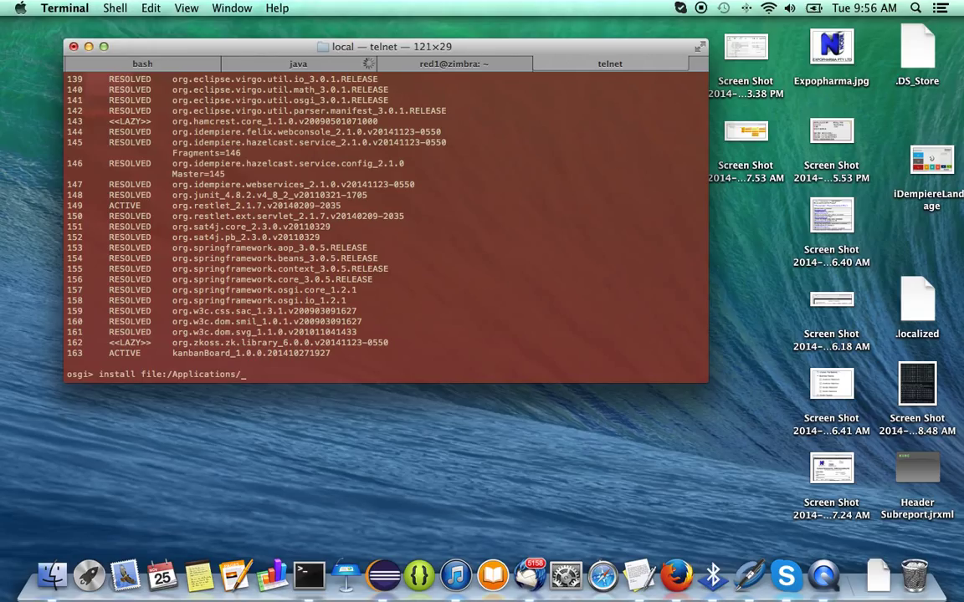
text(OSGI-Hiep/plugins)
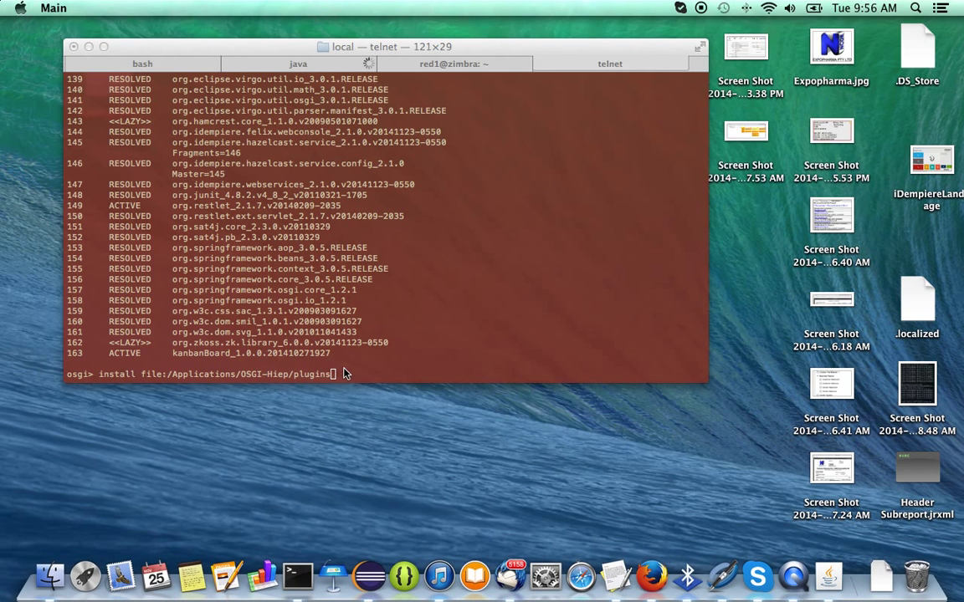
click(344, 368)
text(/)
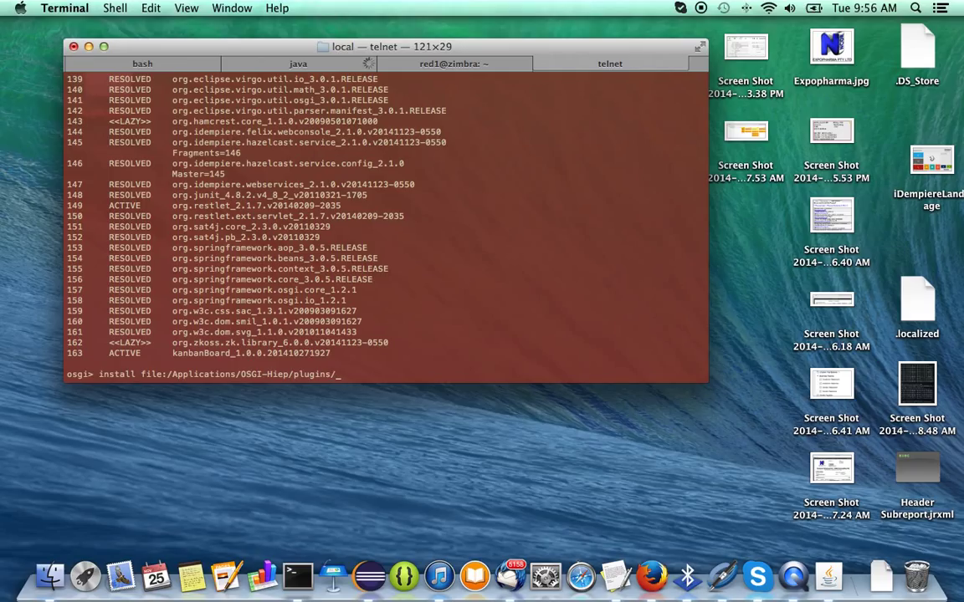
text(NiemcorJasperReports-A_1.0.0.201411250723.jar)
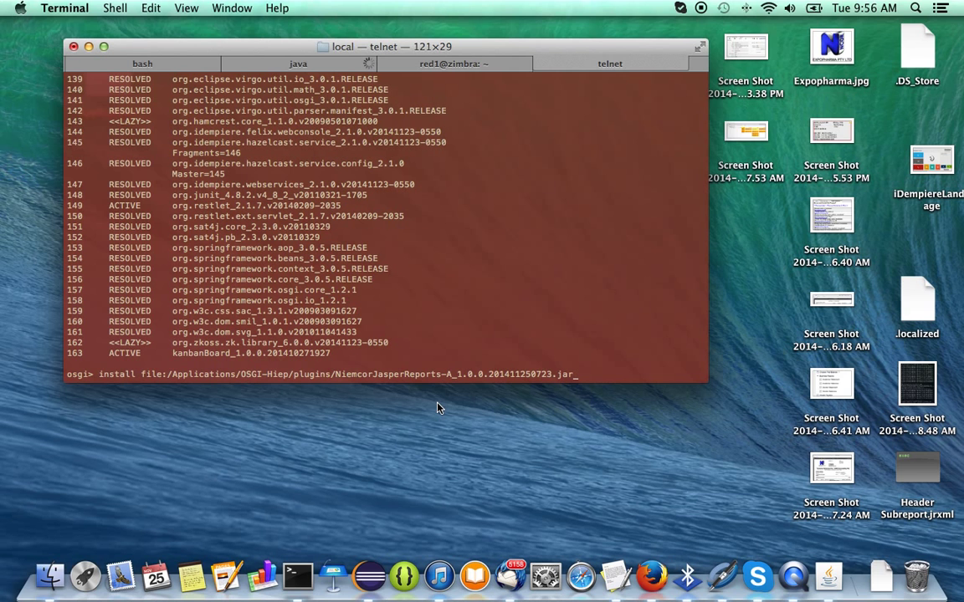
key(Return)
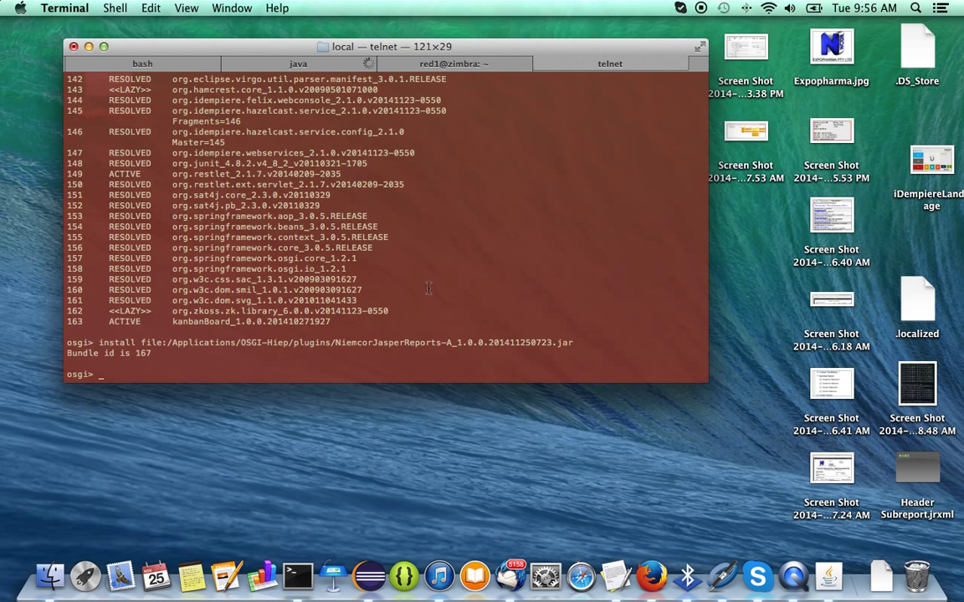
Start bundle 167, confirm with ss it is ACTIVE, and check the server log.
click(293, 63)
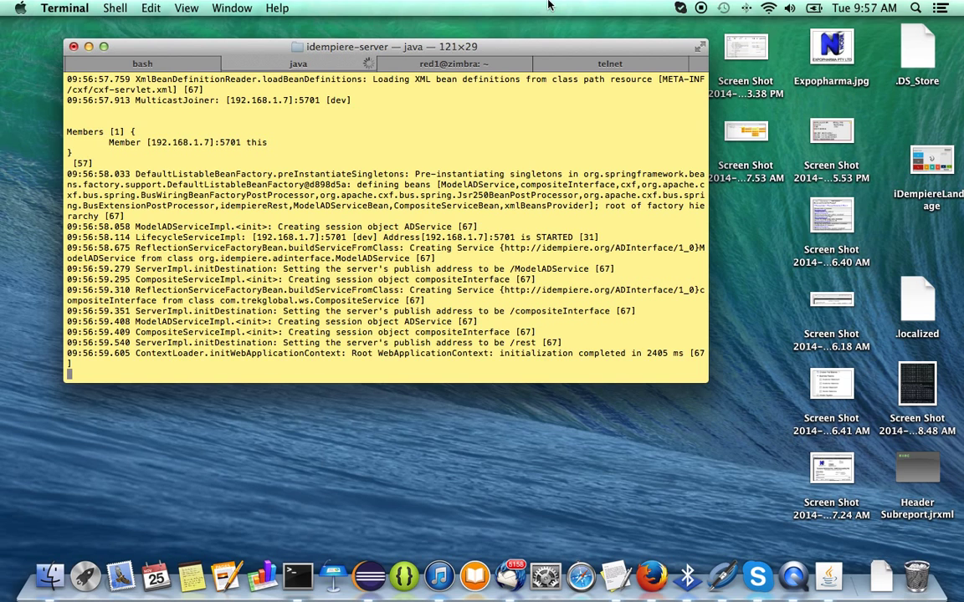
click(569, 67)
text(sgi> start 167)
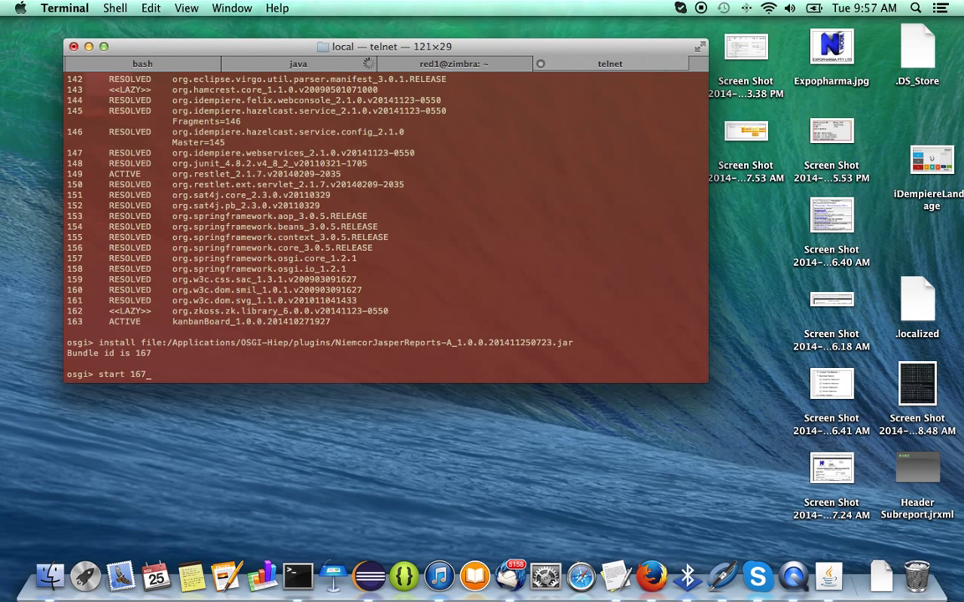
key(Return)
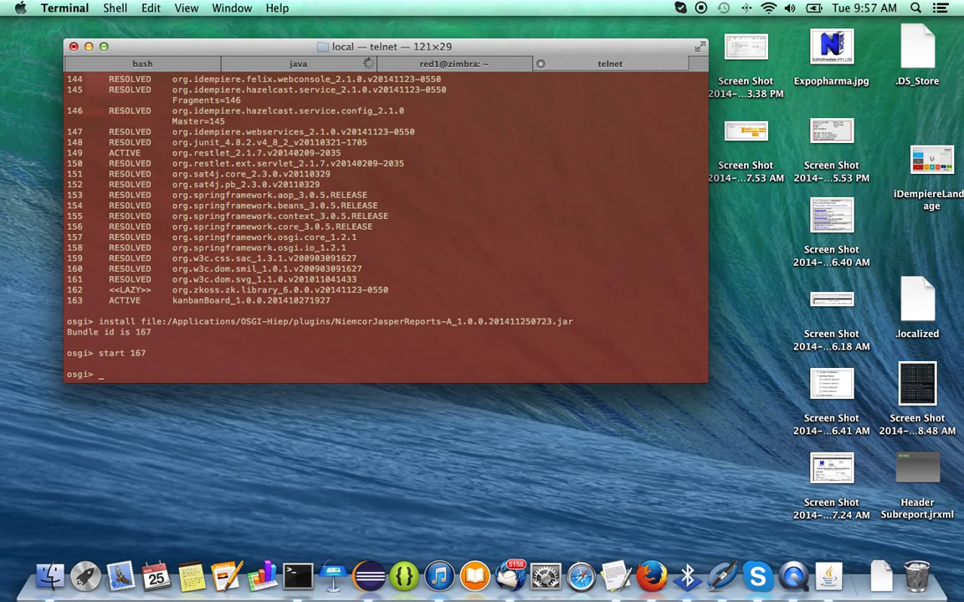
text(ss)
key(Return)
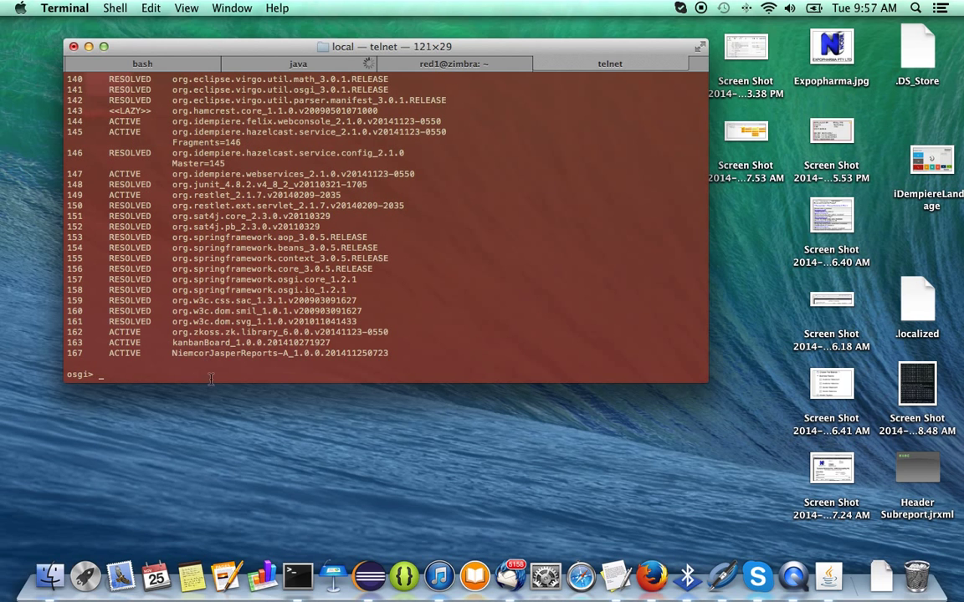
click(253, 59)
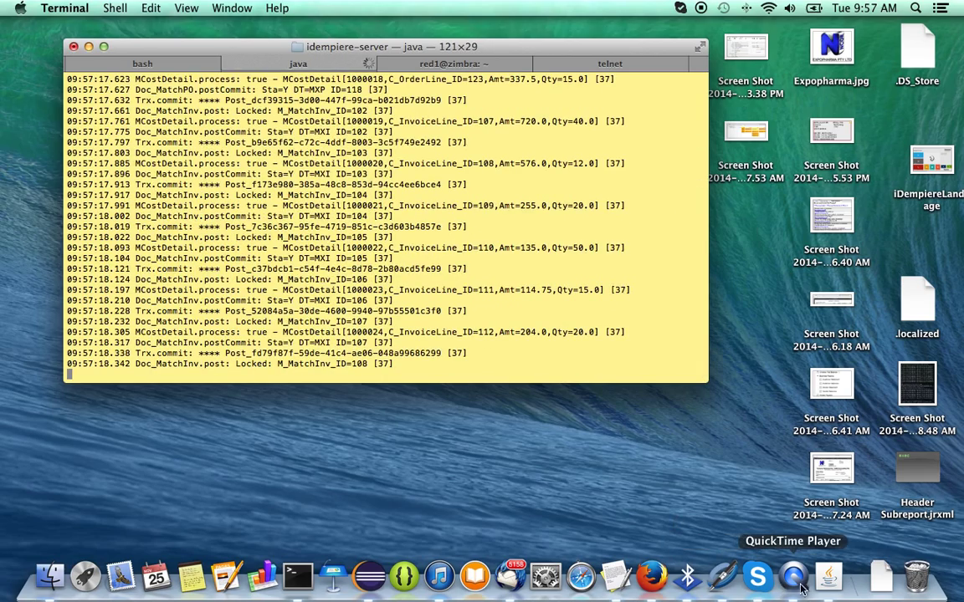
click(652, 577)
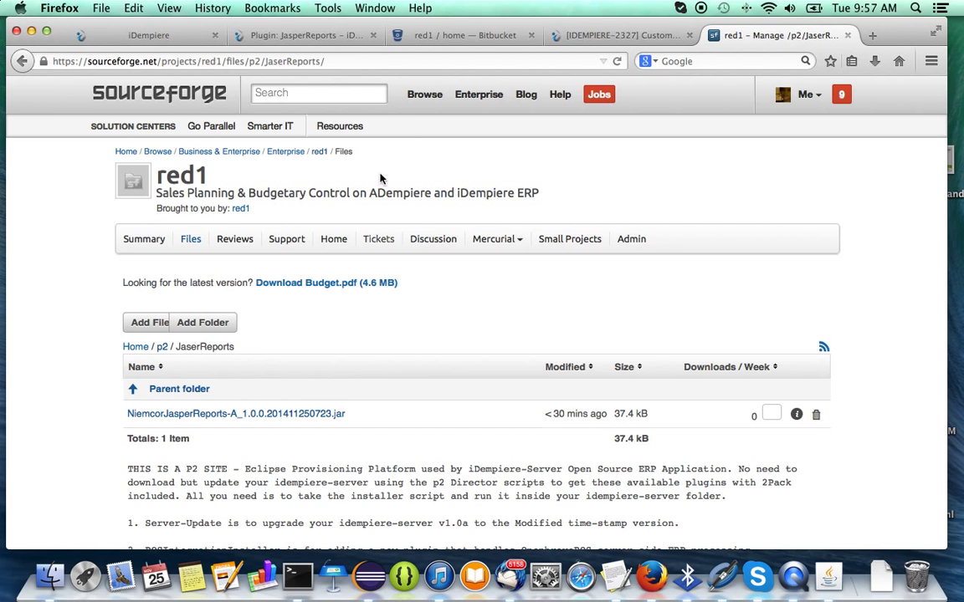
Reload the iDempiere web client tab, confirming to leave the page.
click(134, 37)
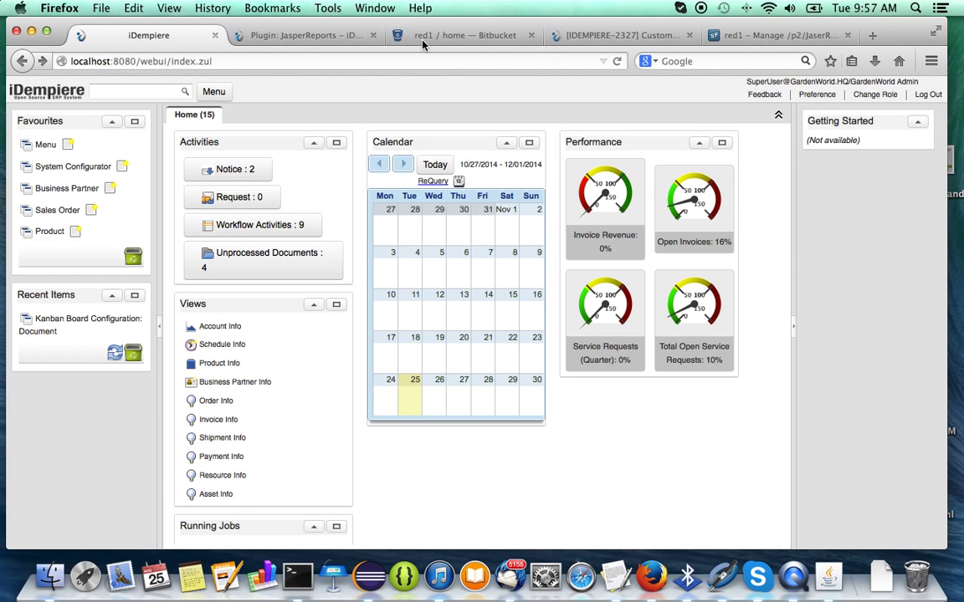
click(616, 61)
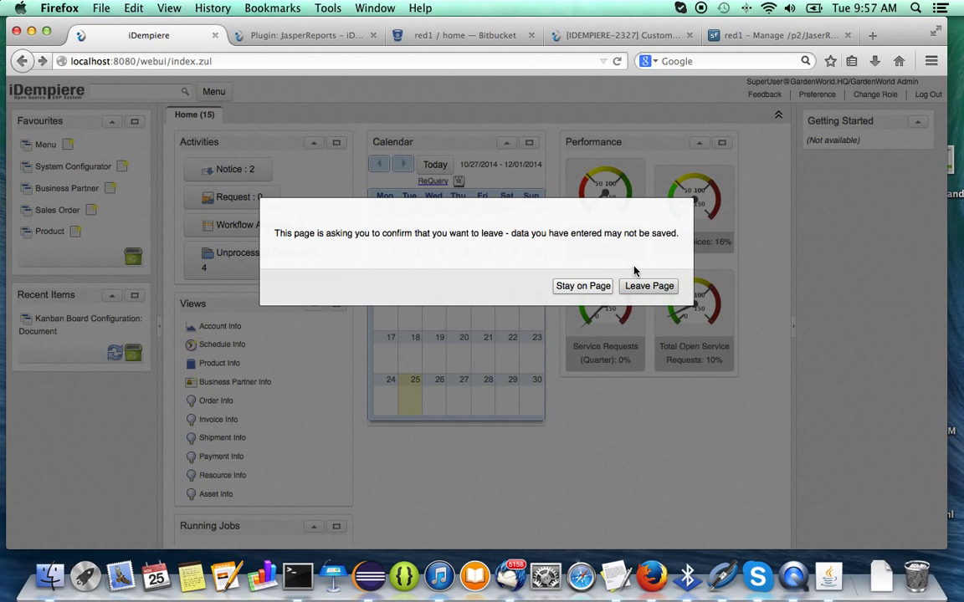
click(637, 286)
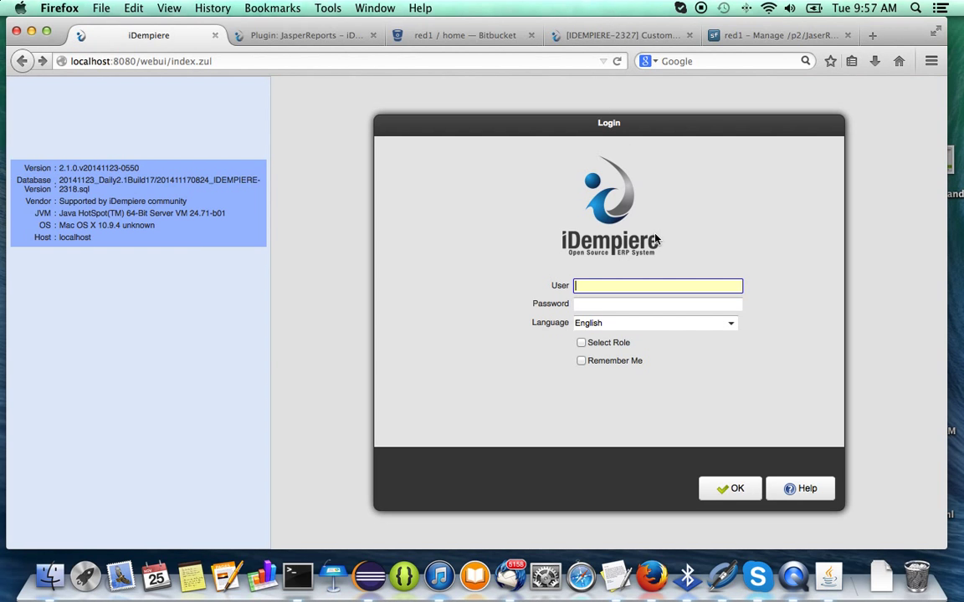
Log in as SuperUser with Remember Me ticked, choosing the HQ organization.
text(SuperUser)
click(671, 305)
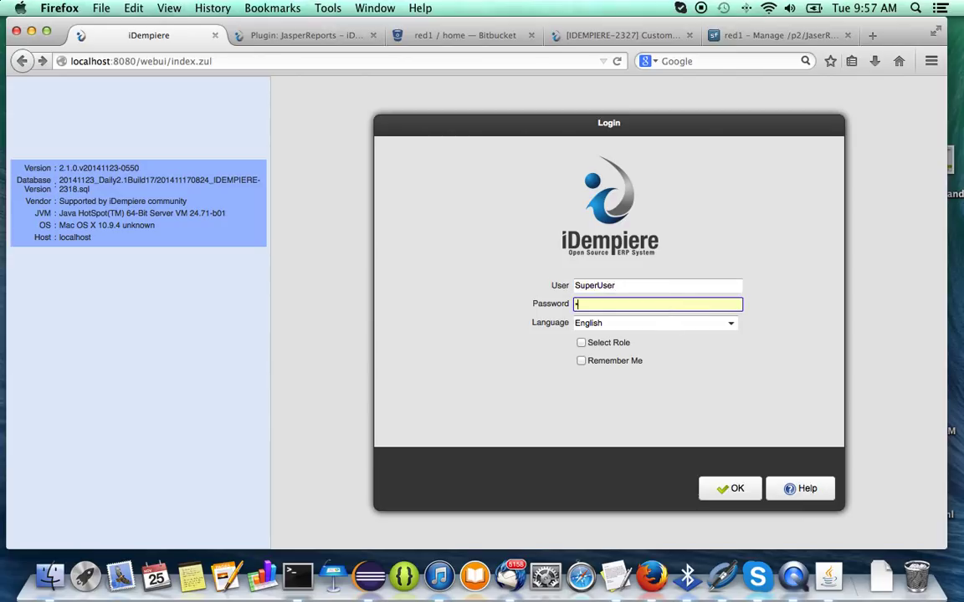
click(582, 363)
click(732, 492)
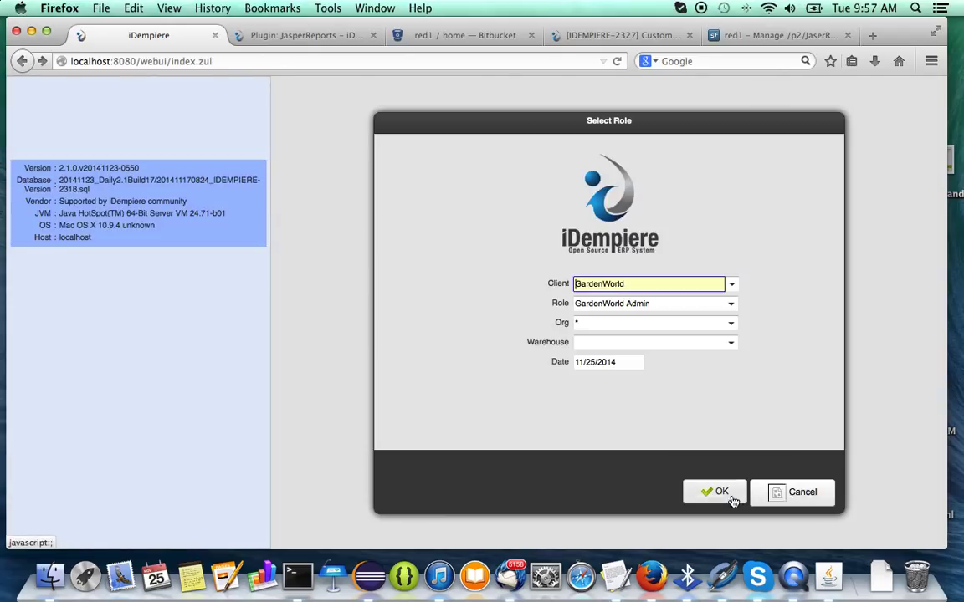
click(731, 324)
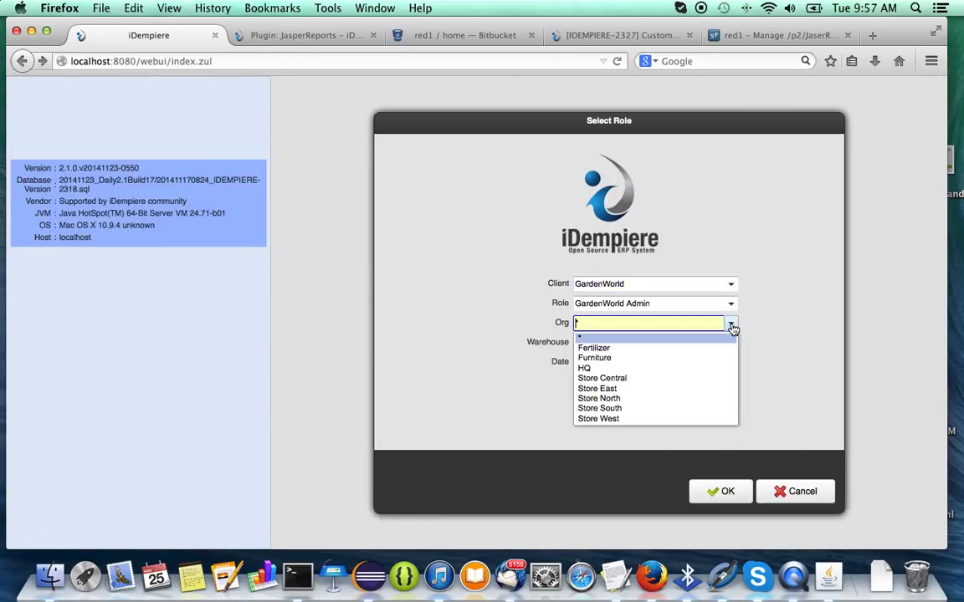
click(675, 368)
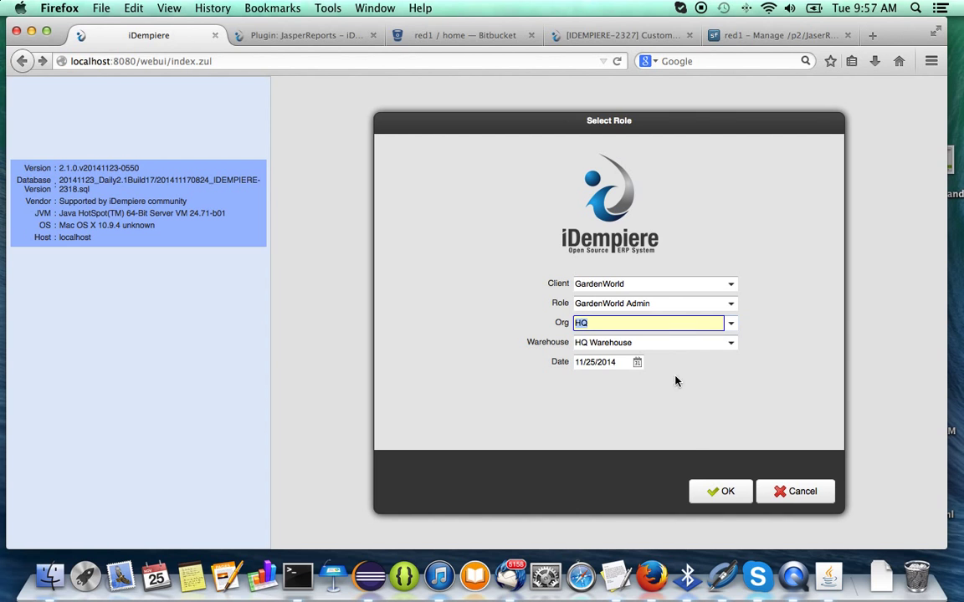
click(700, 491)
Review the How To section of the Plugin: JasperReports wiki page.
click(297, 37)
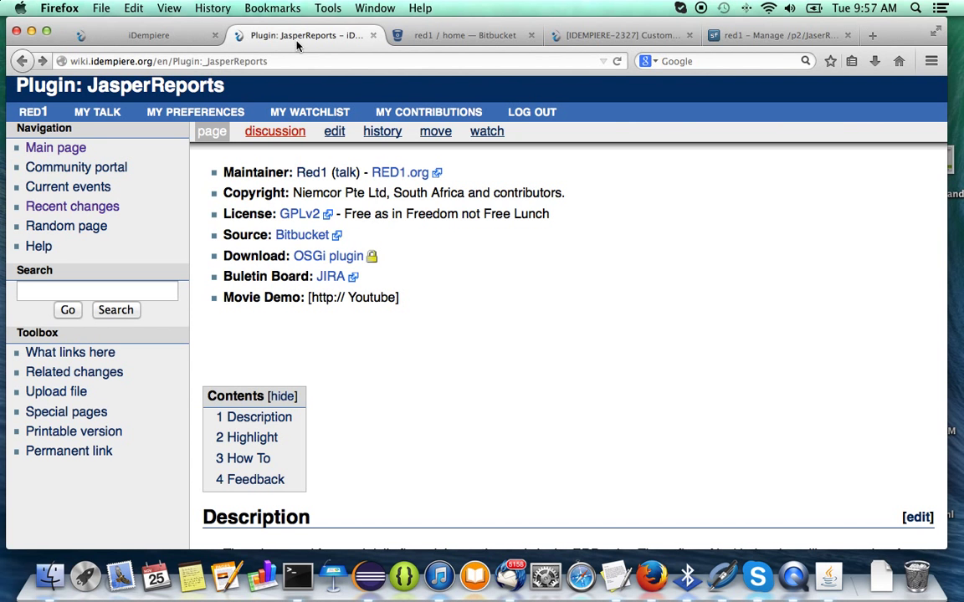
scroll(403, 350, down, 10)
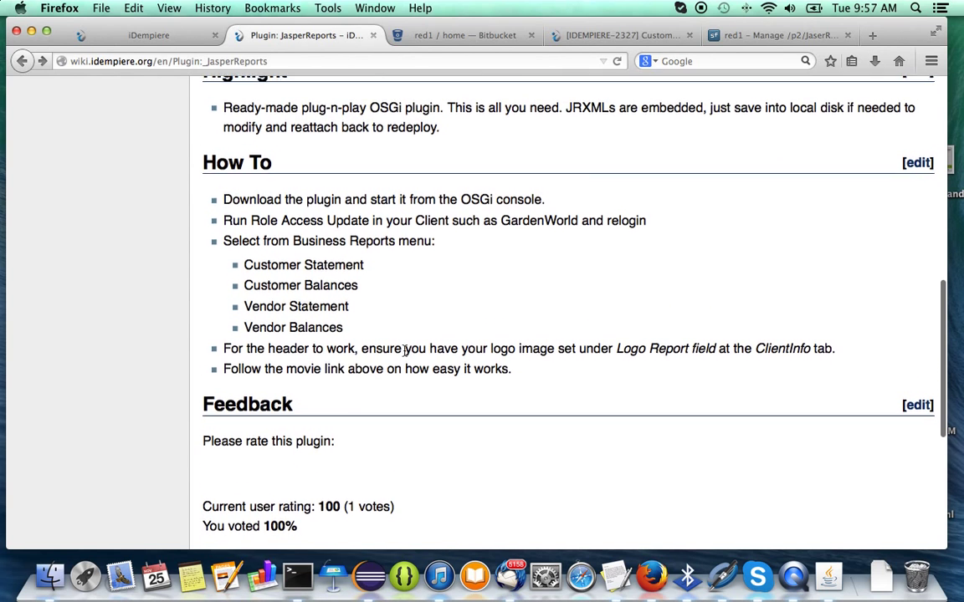
scroll(405, 350, up, 3)
scroll(405, 351, down, 2)
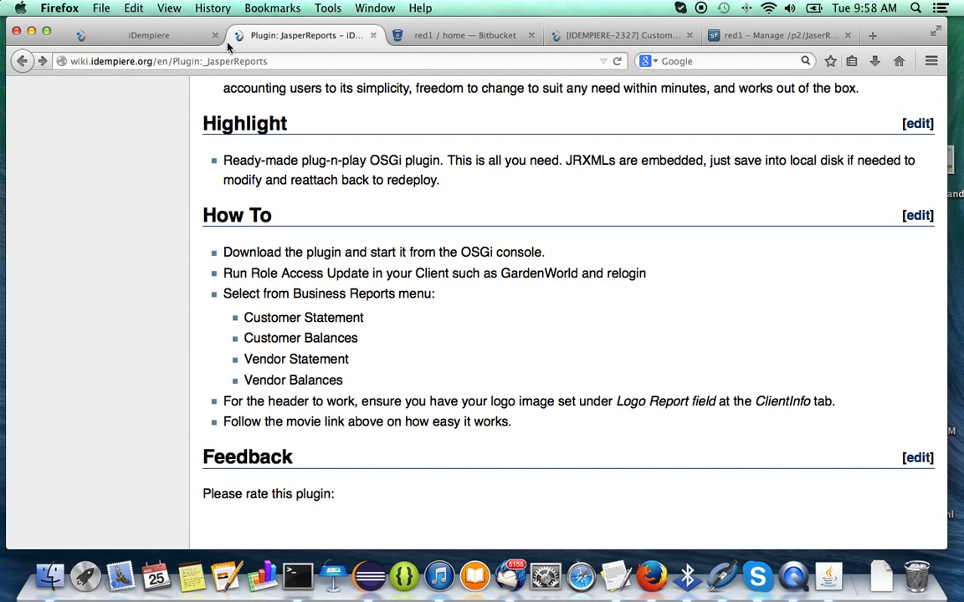
click(119, 38)
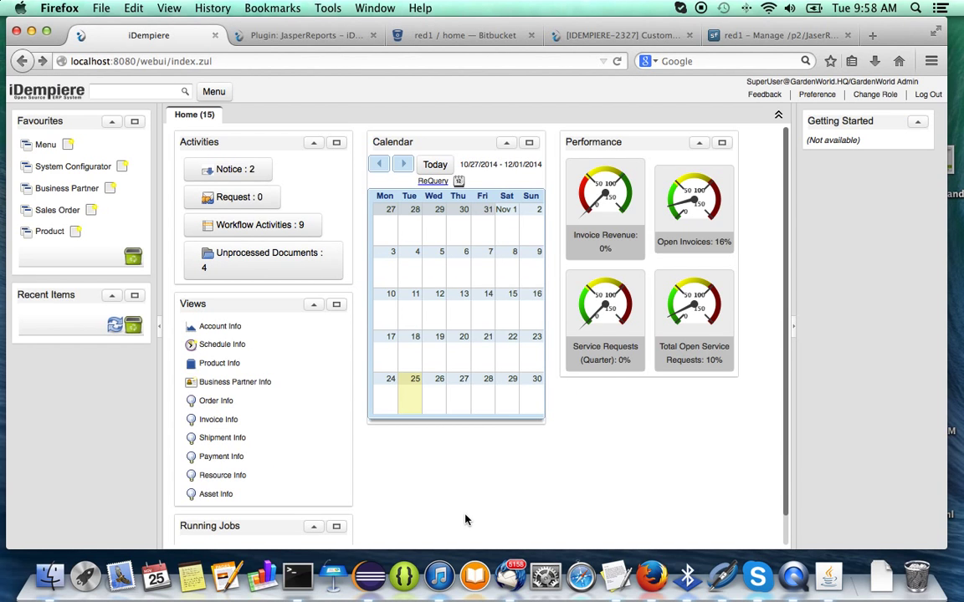
Open the Client window's Client Info tab and expand its Logo section.
click(138, 91)
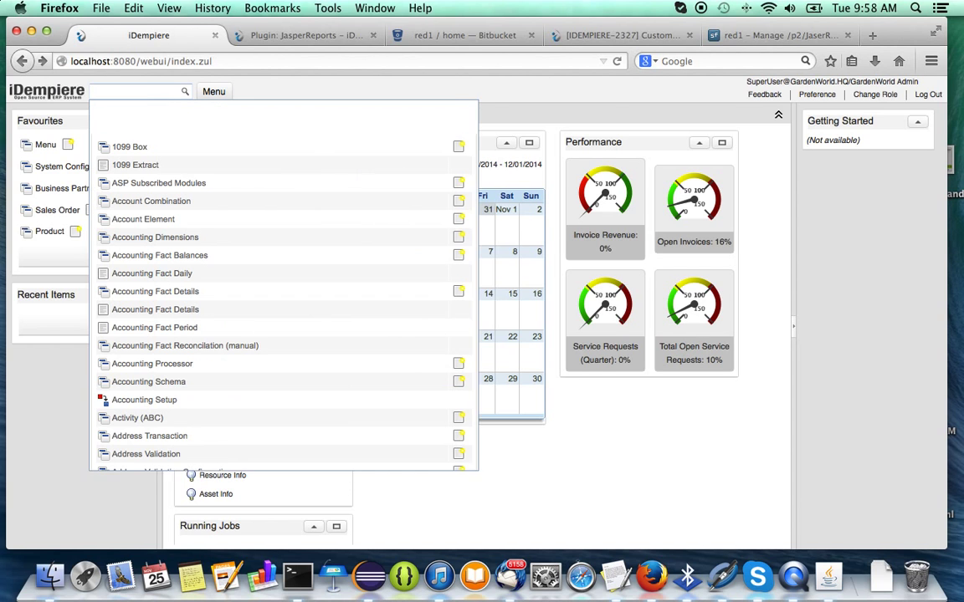
text(Client)
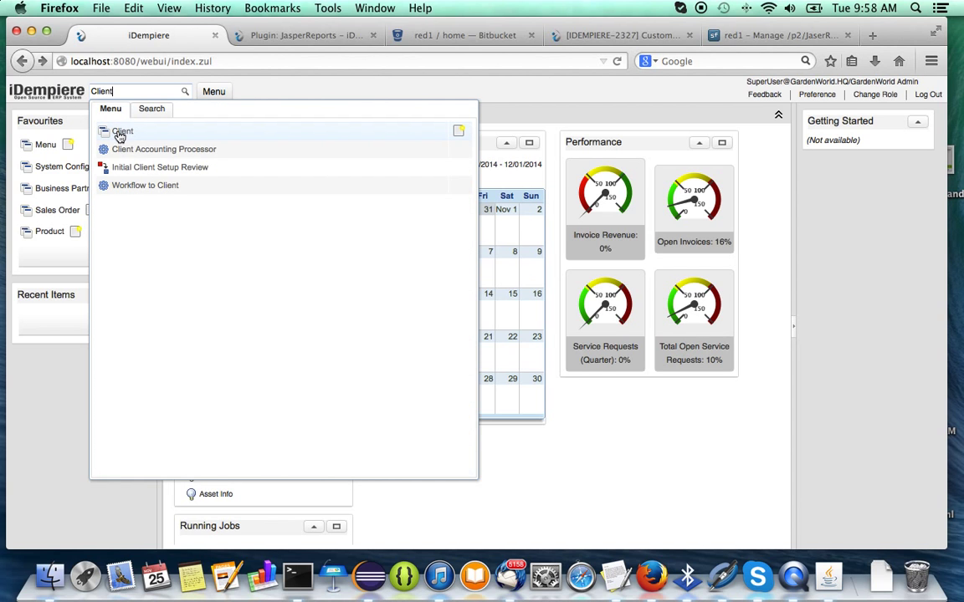
click(118, 131)
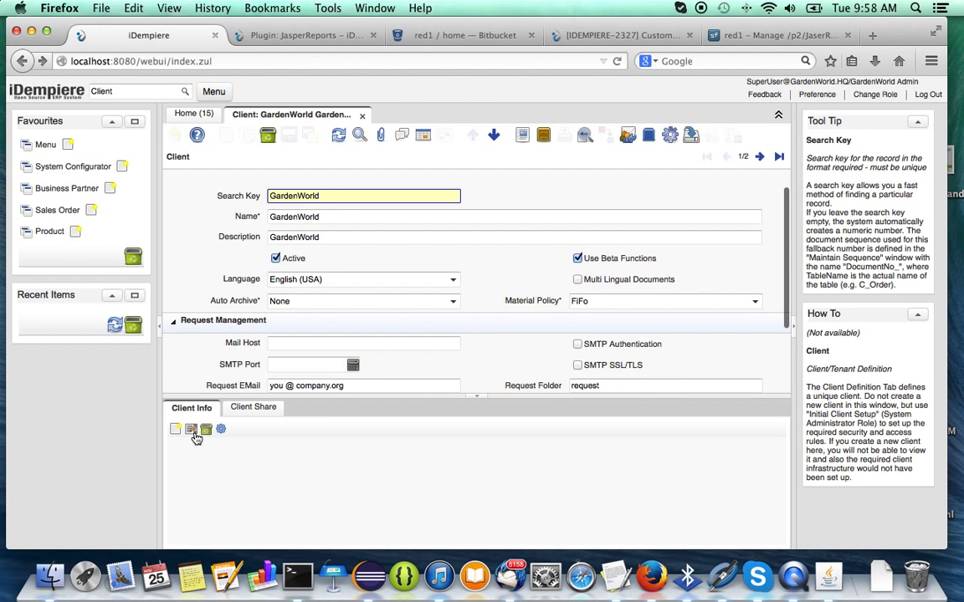
click(191, 432)
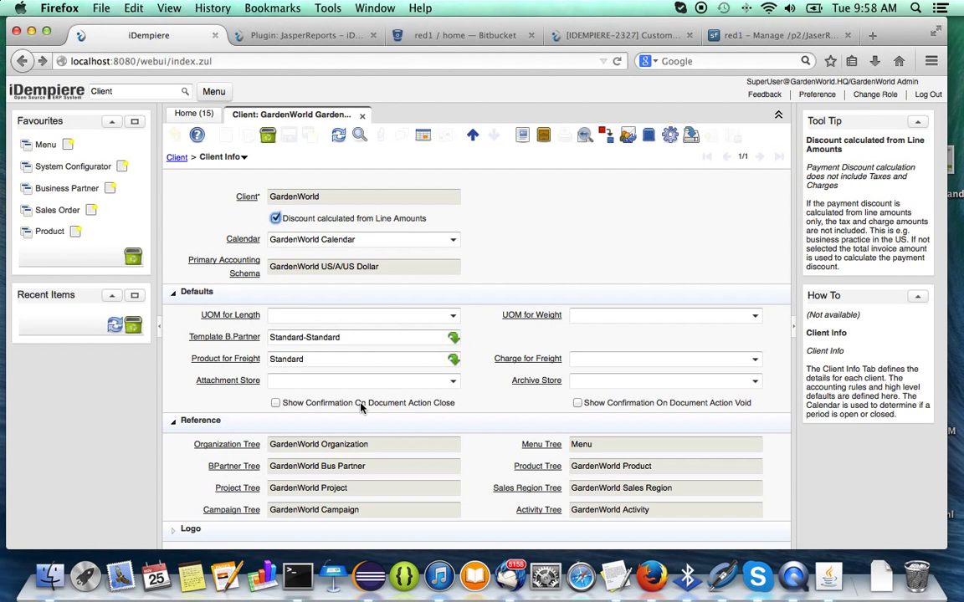
click(174, 530)
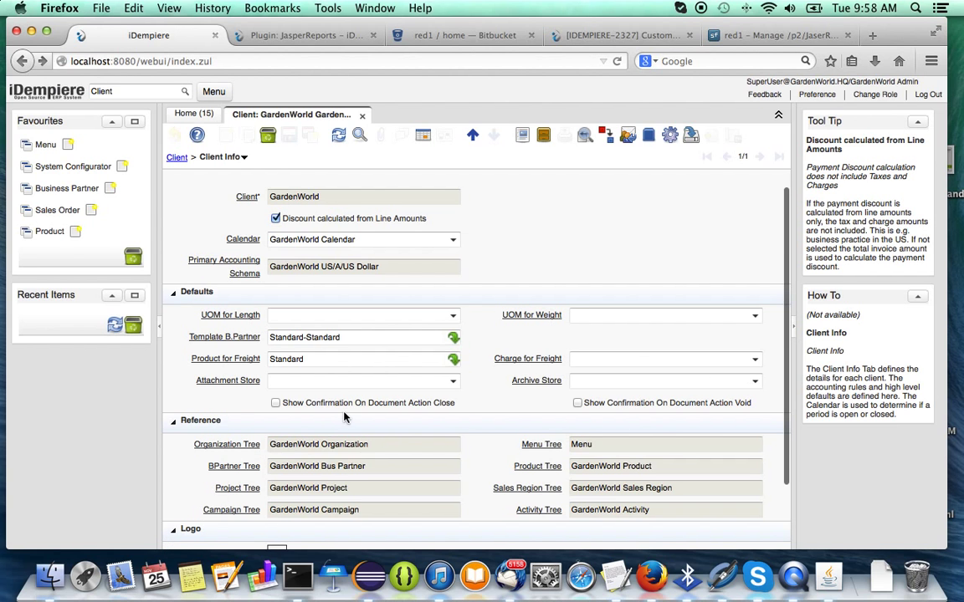
scroll(343, 416, down, 3)
Upload red1face.jpg from Documents as the Logo Report image and save the record.
click(278, 514)
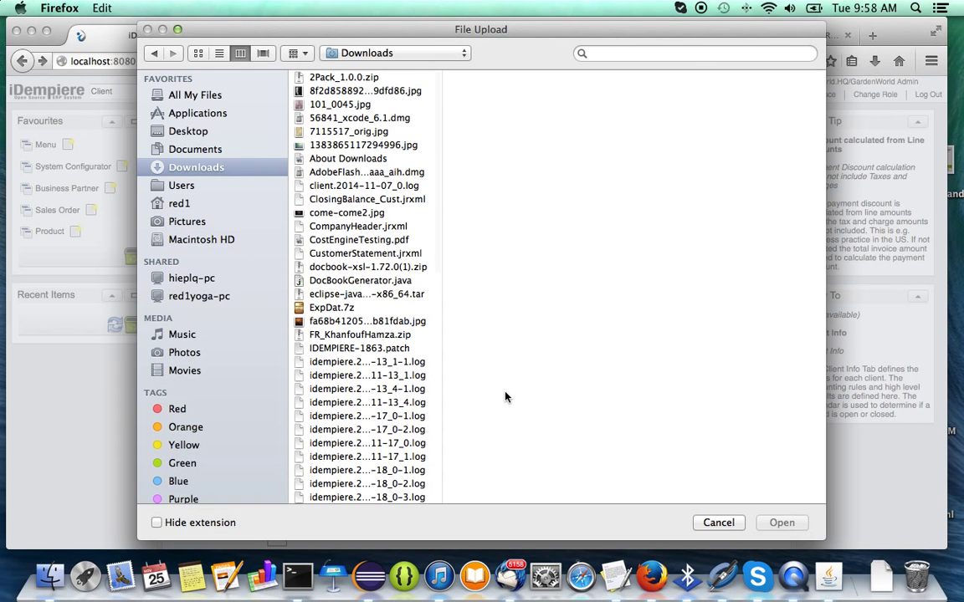
click(194, 205)
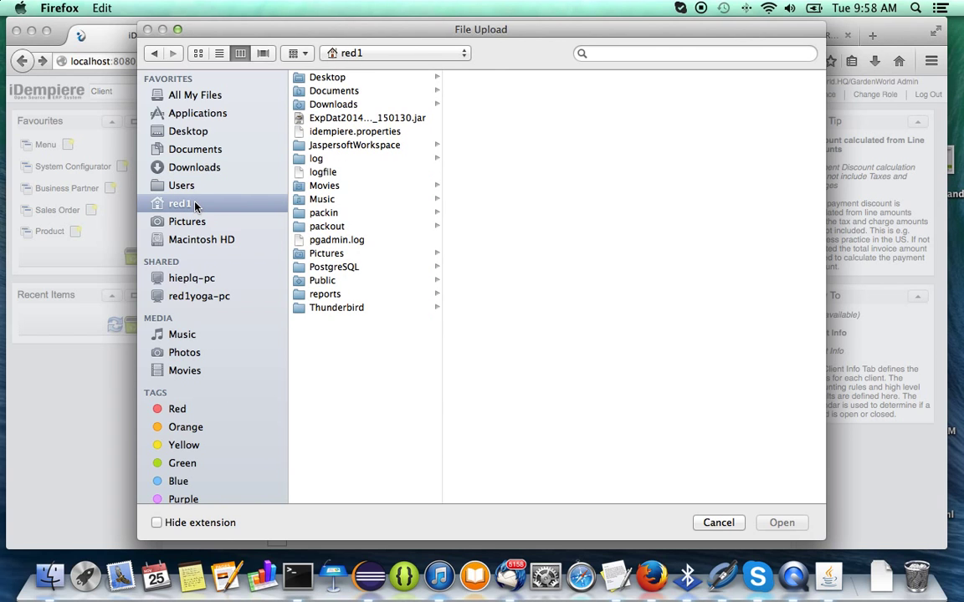
click(189, 152)
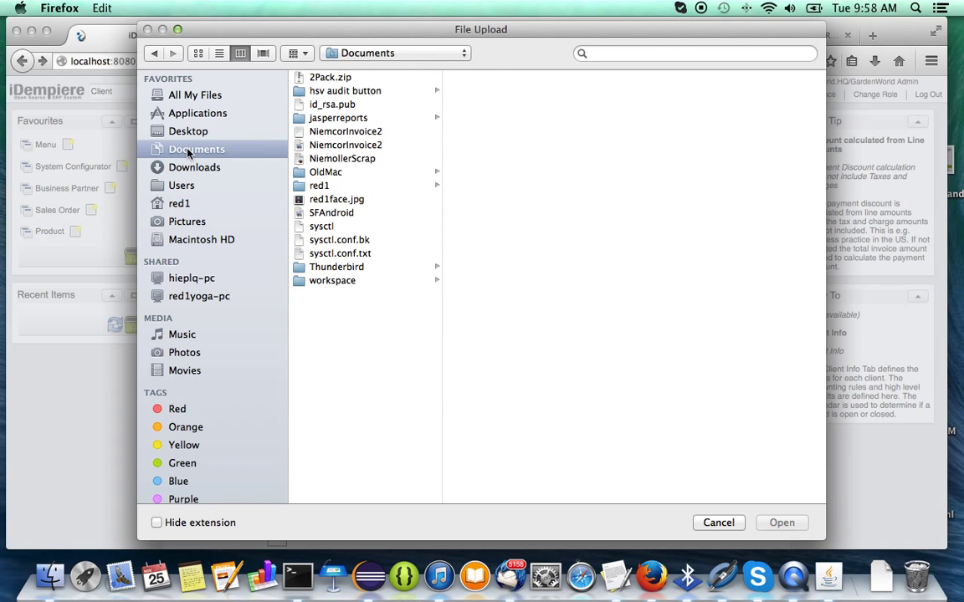
click(354, 200)
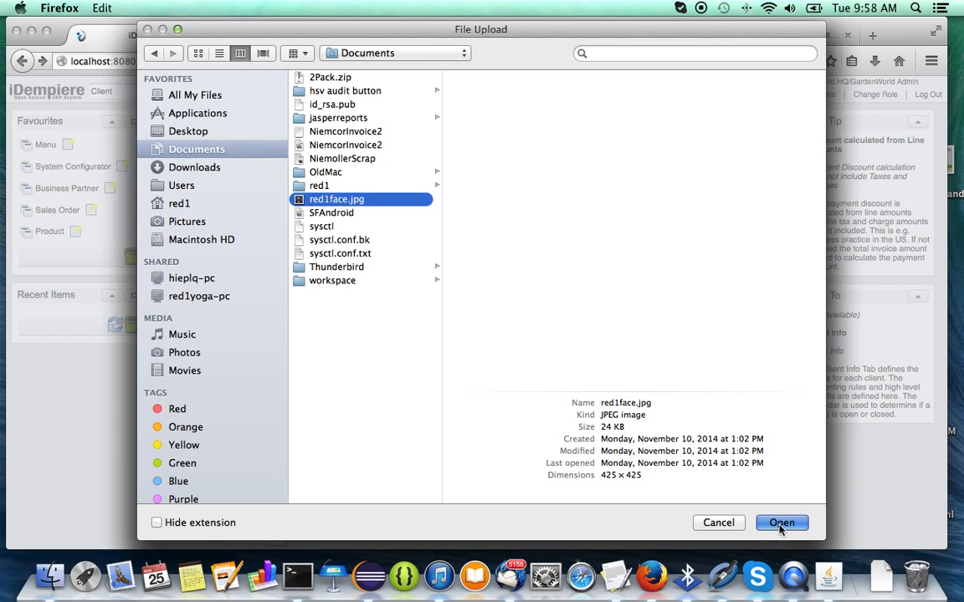
click(781, 524)
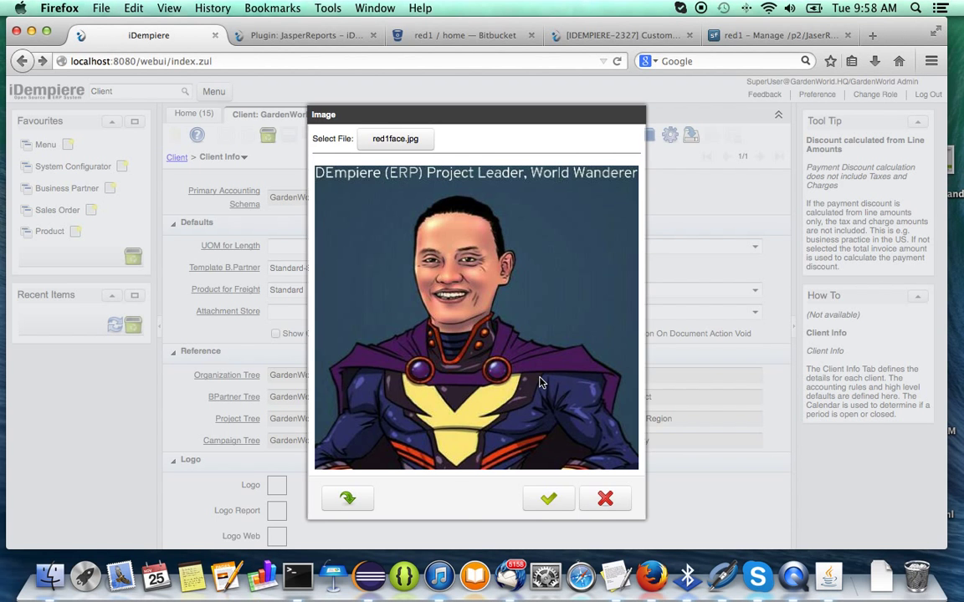
click(549, 499)
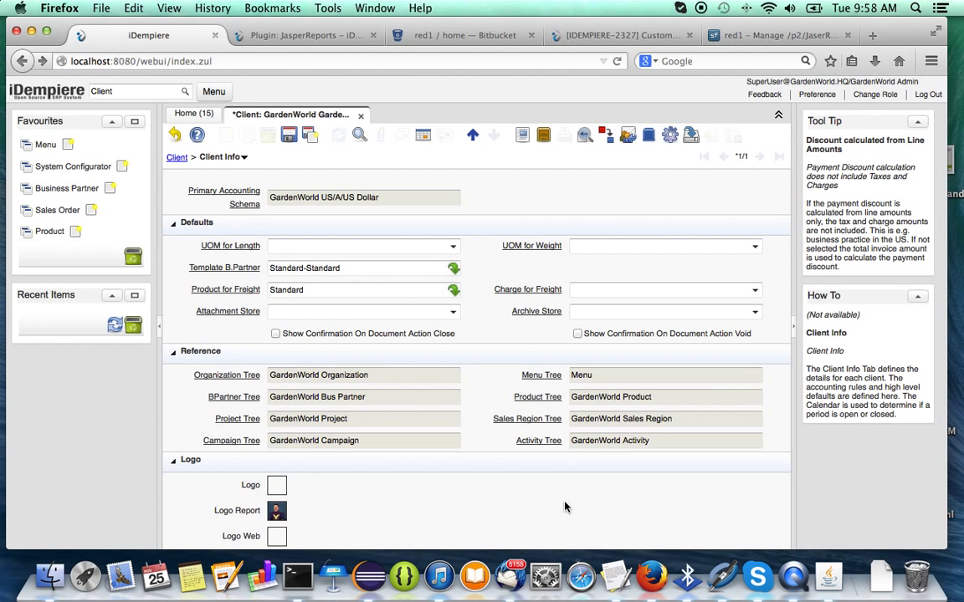
click(289, 135)
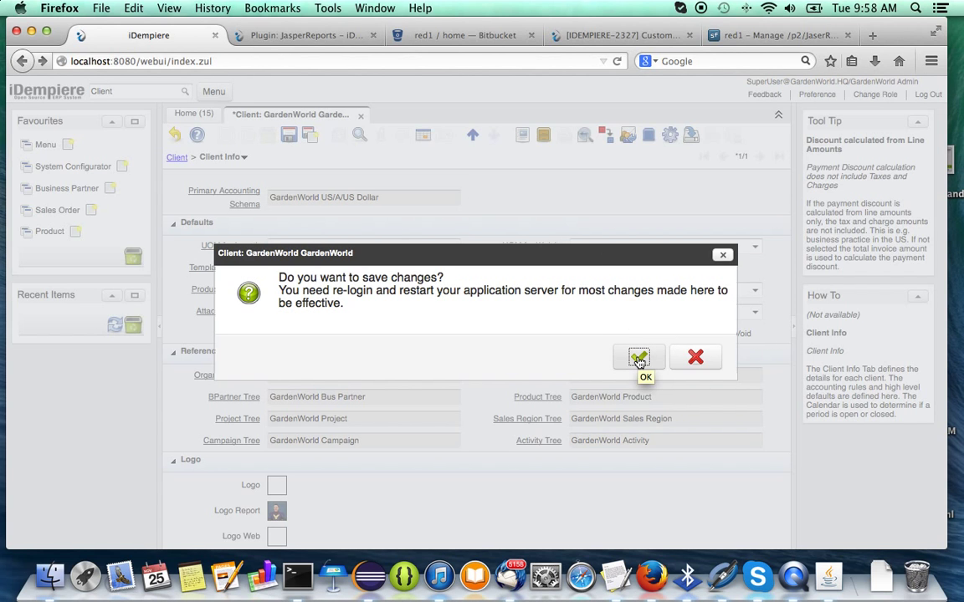
click(638, 358)
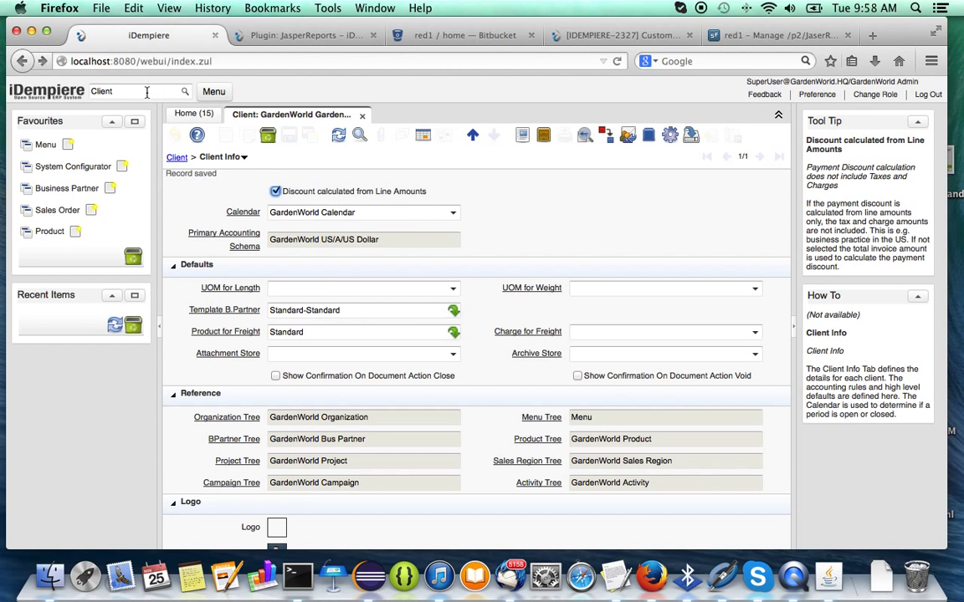
Open the Organization window on the HQ record's Organization Info details.
double_click(146, 92)
text(Org)
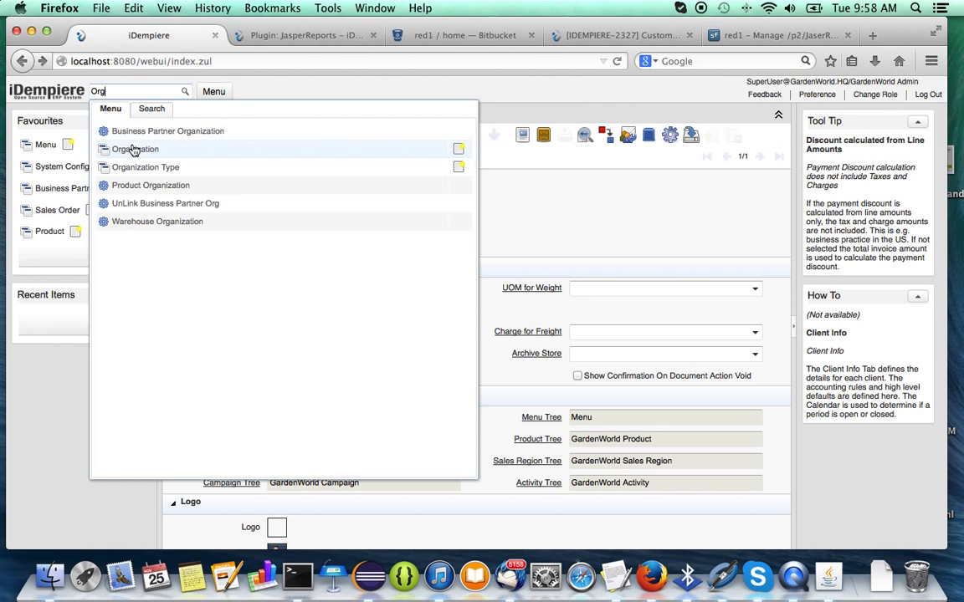
click(134, 150)
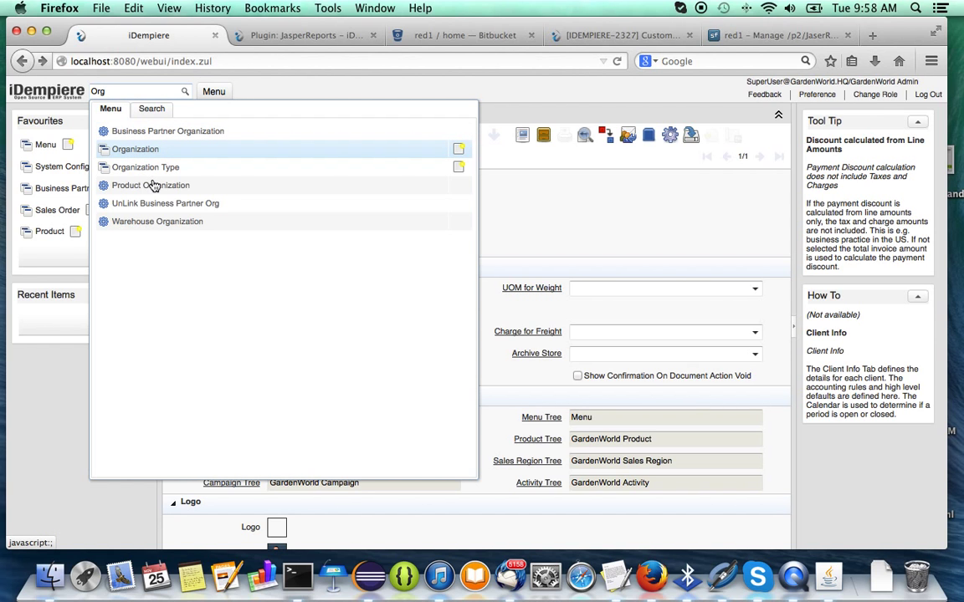
click(134, 147)
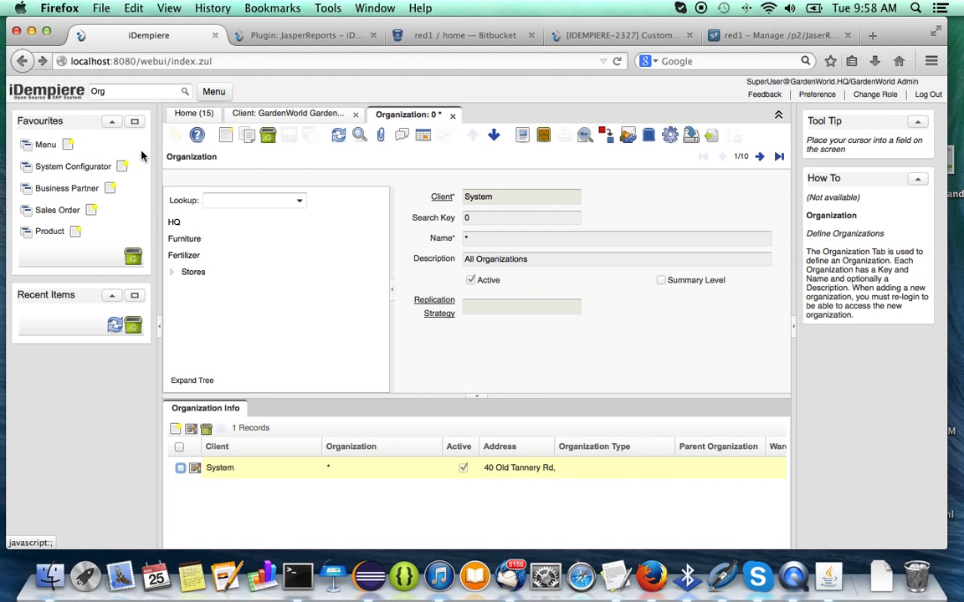
click(174, 222)
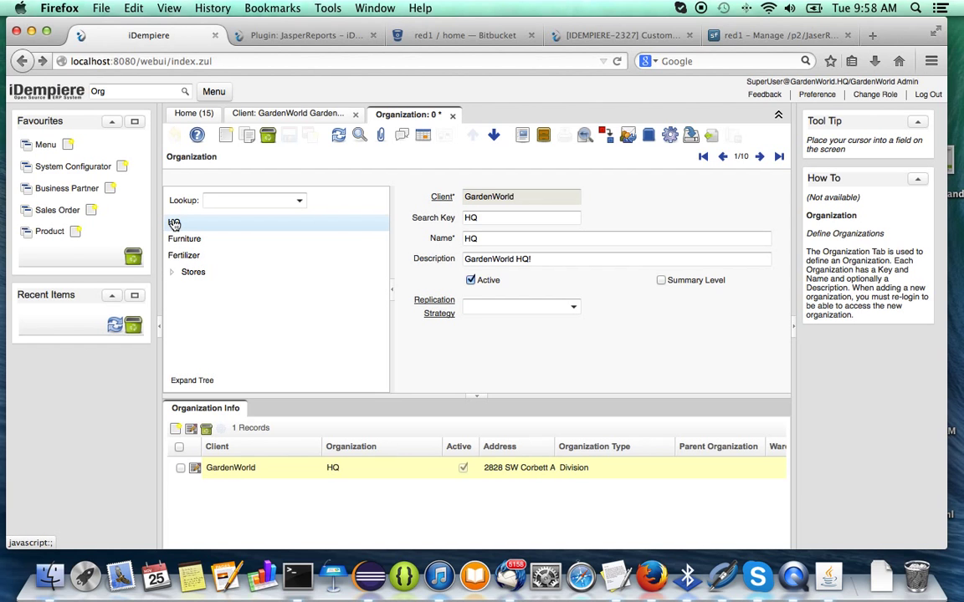
click(198, 470)
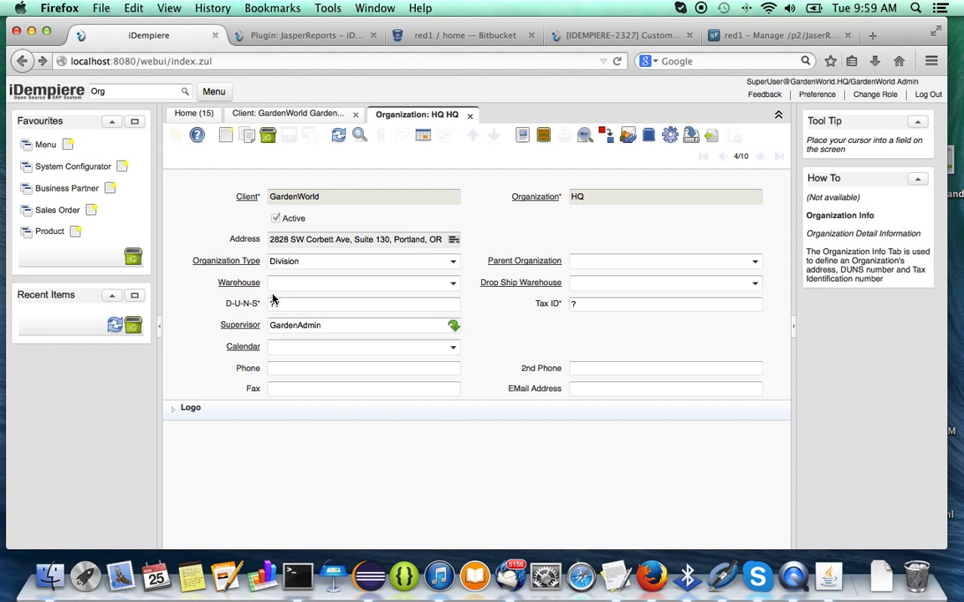
Enter HQ's phone, fax and e-mail details and save the organization info.
click(297, 369)
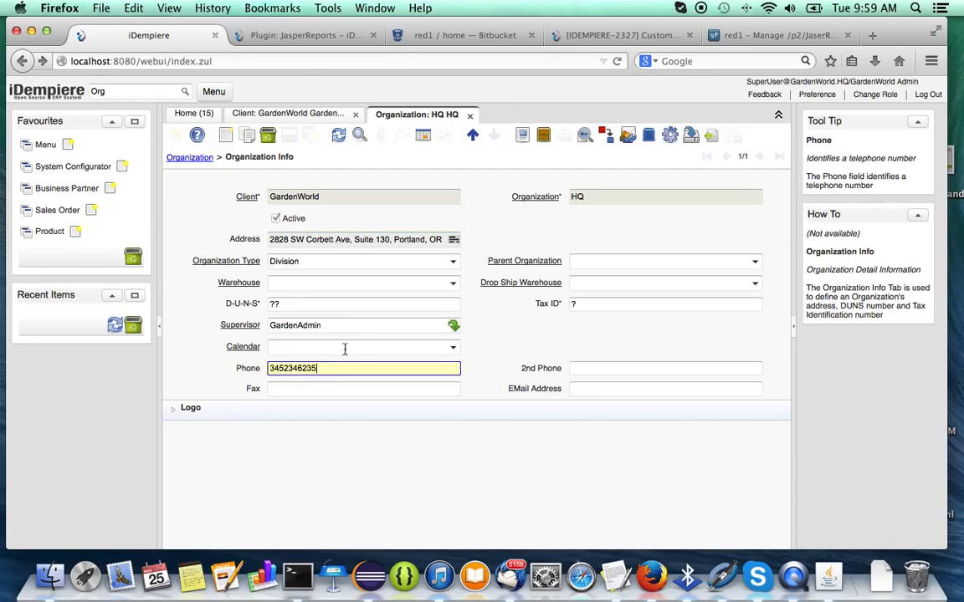
click(323, 388)
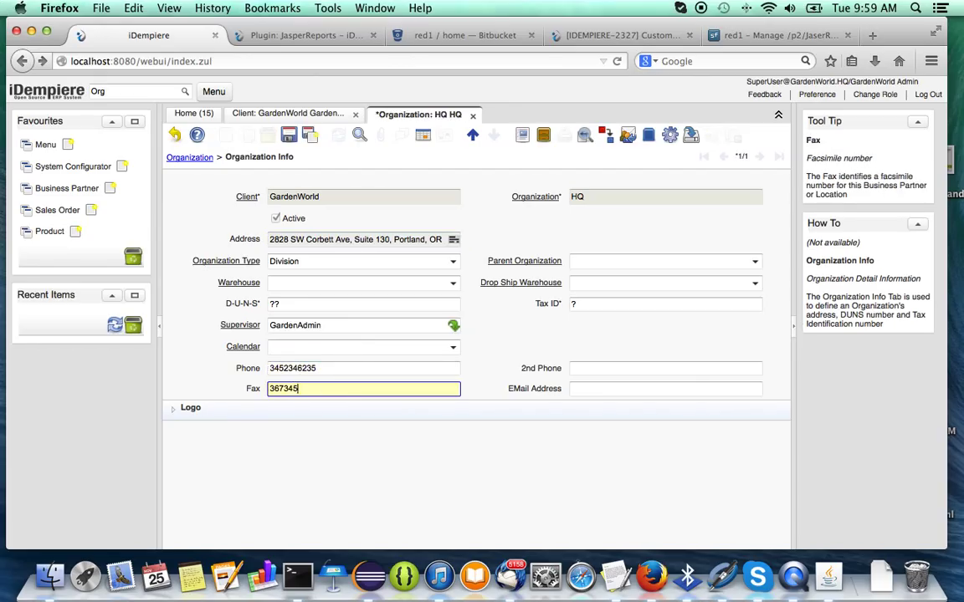
click(580, 385)
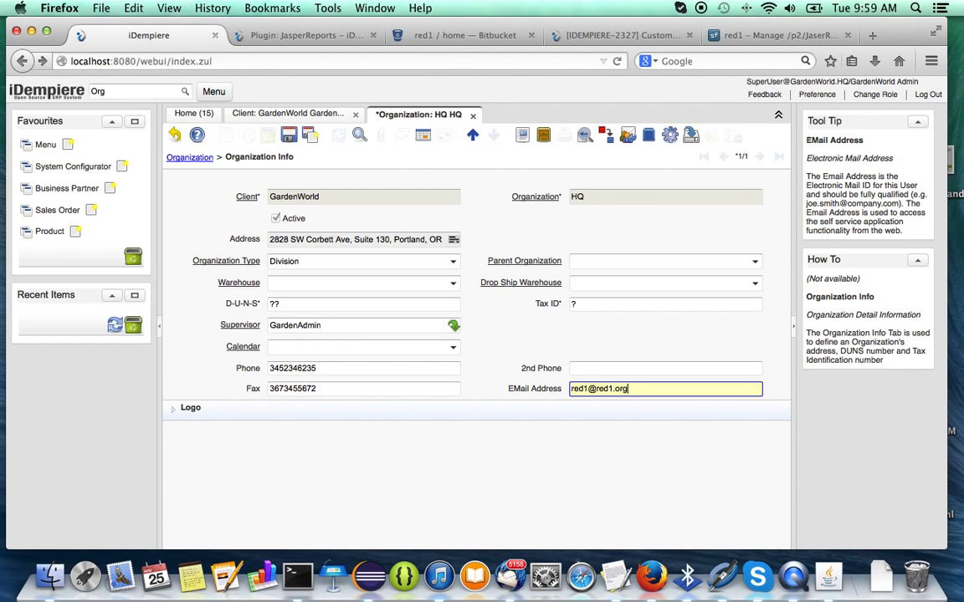
click(287, 135)
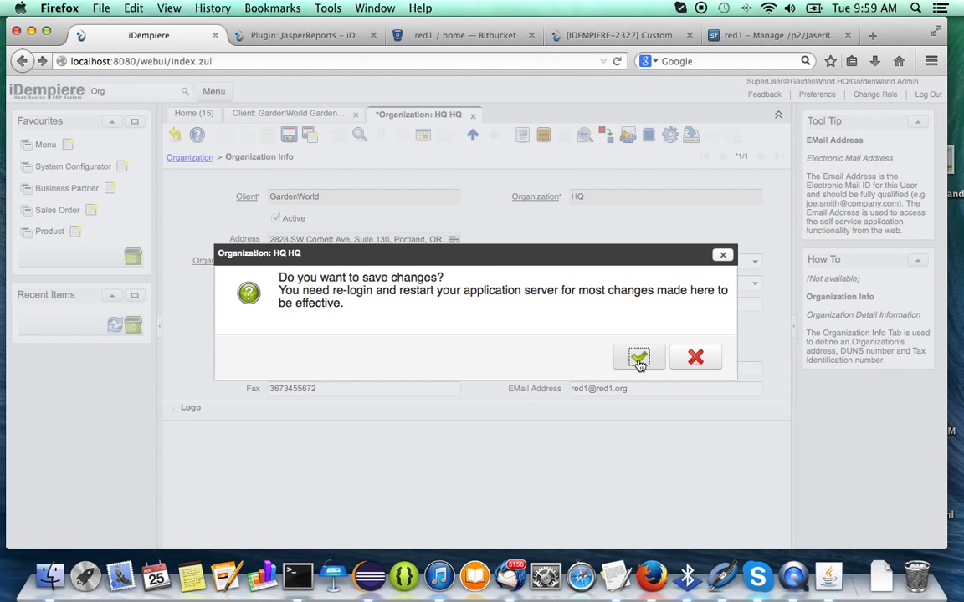
click(639, 360)
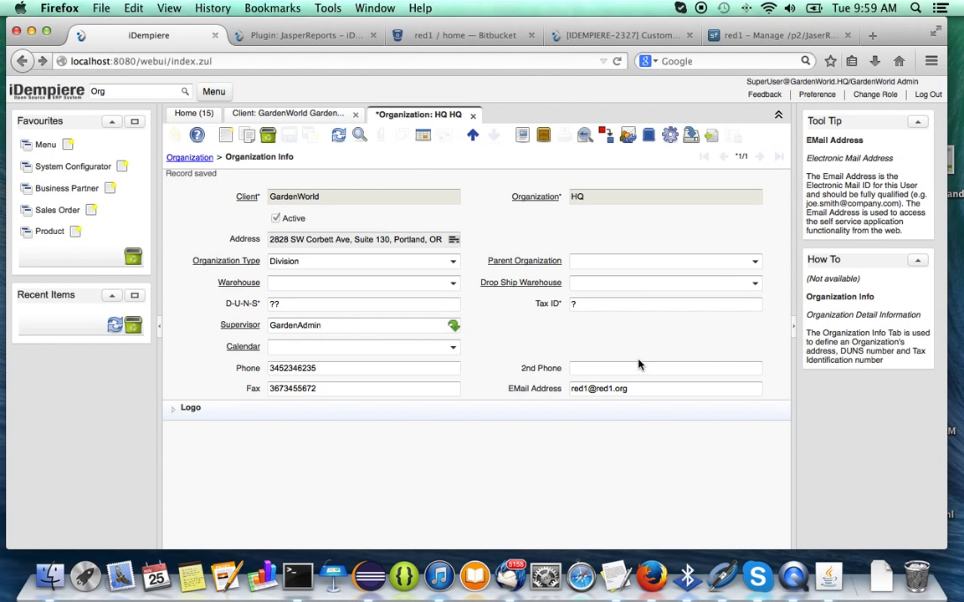
Look through the menu tree, then search the menu for 'role'.
click(215, 92)
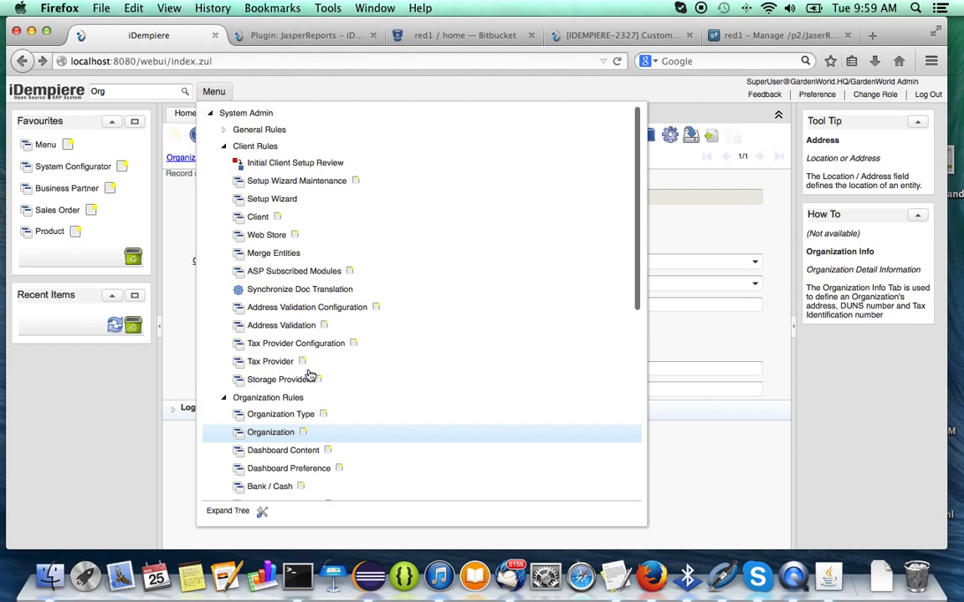
click(294, 415)
scroll(315, 428, down, 5)
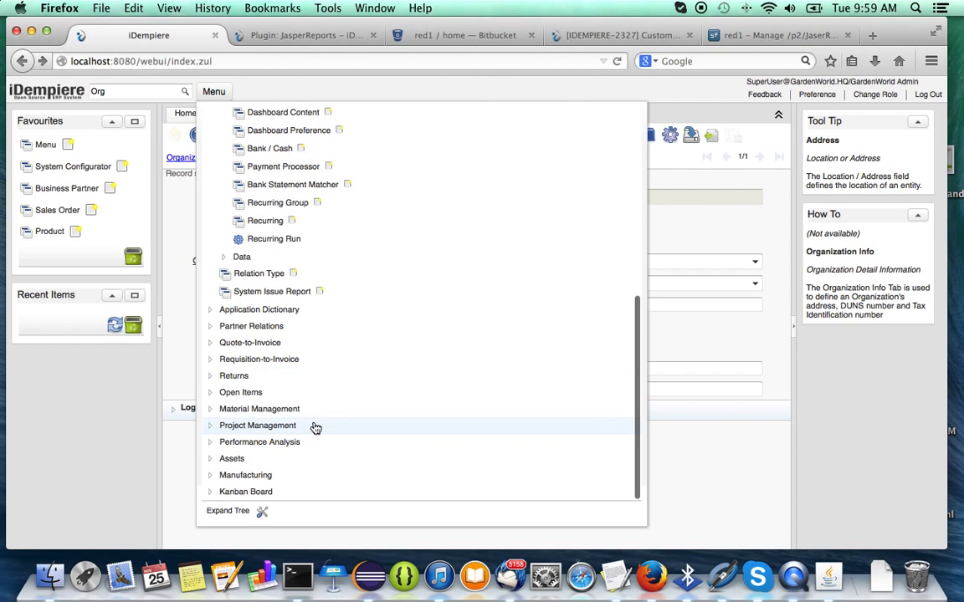
click(94, 422)
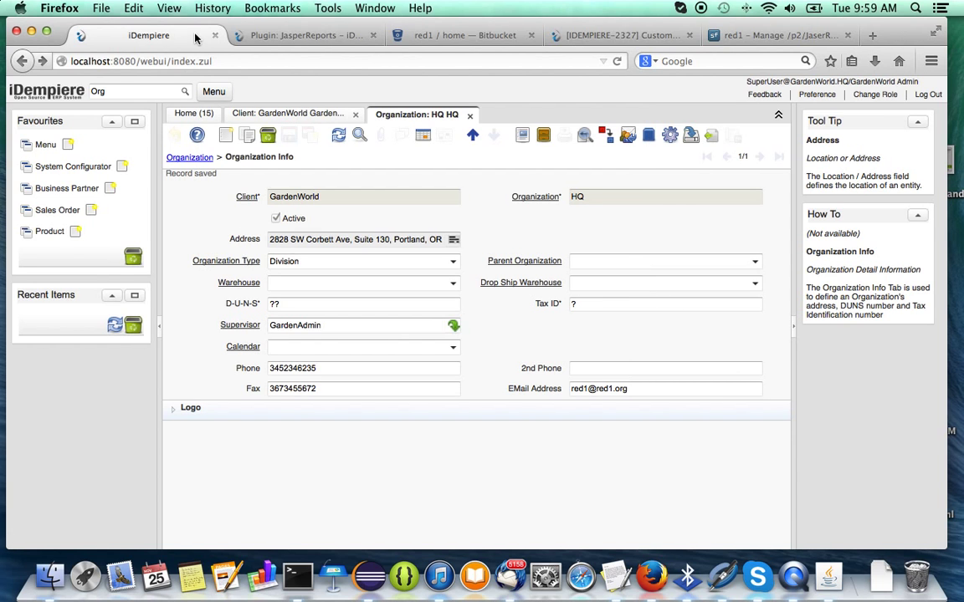
double_click(117, 94)
text(role acc)
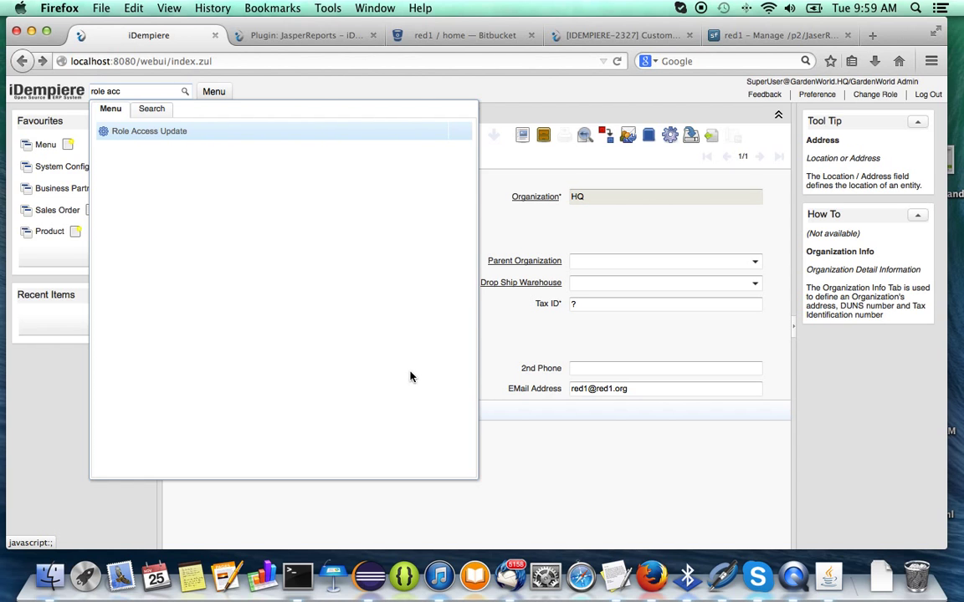
Run the Role Access Update process for the GardenWorld client.
key(Return)
click(594, 216)
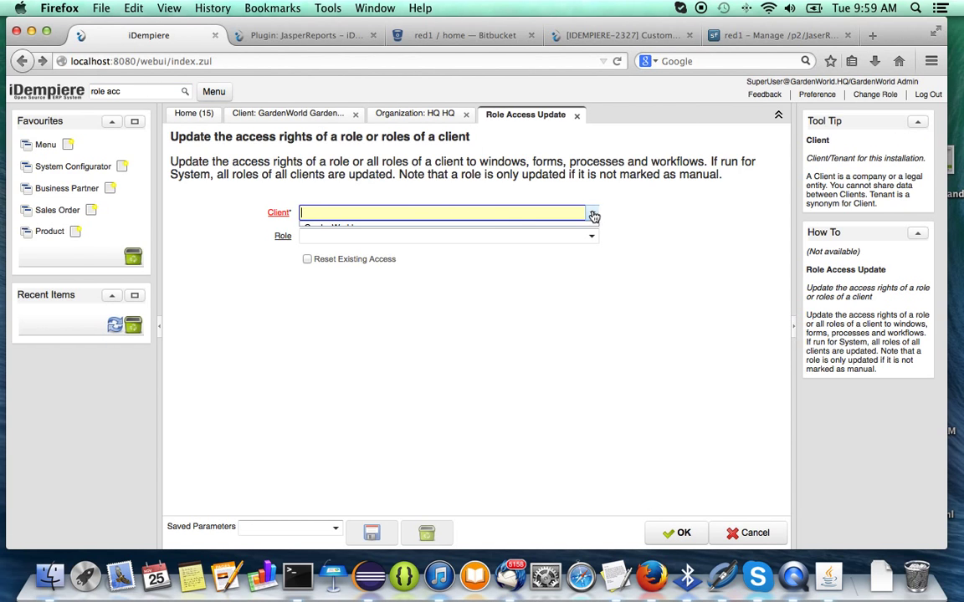
click(594, 216)
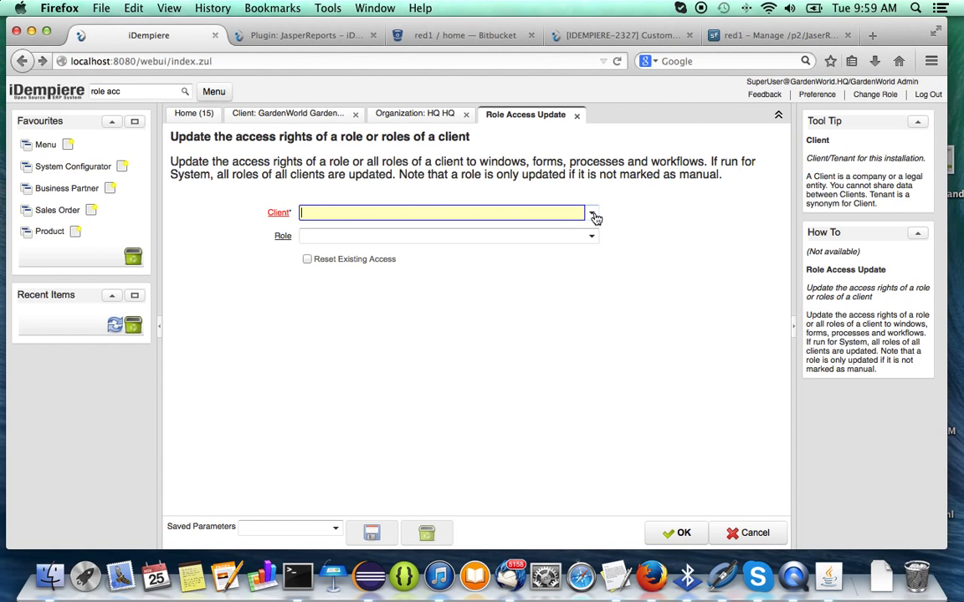
click(585, 213)
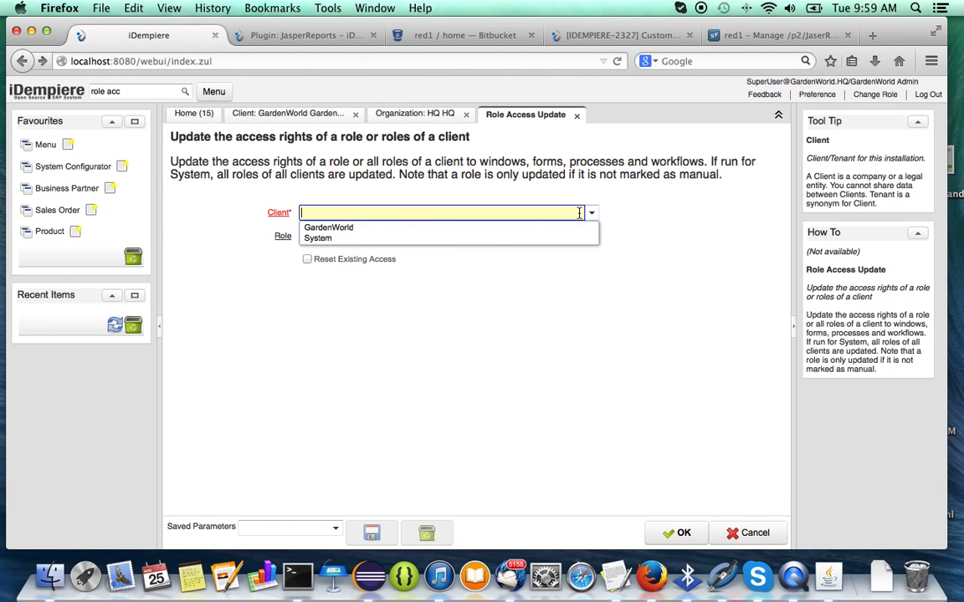
click(426, 225)
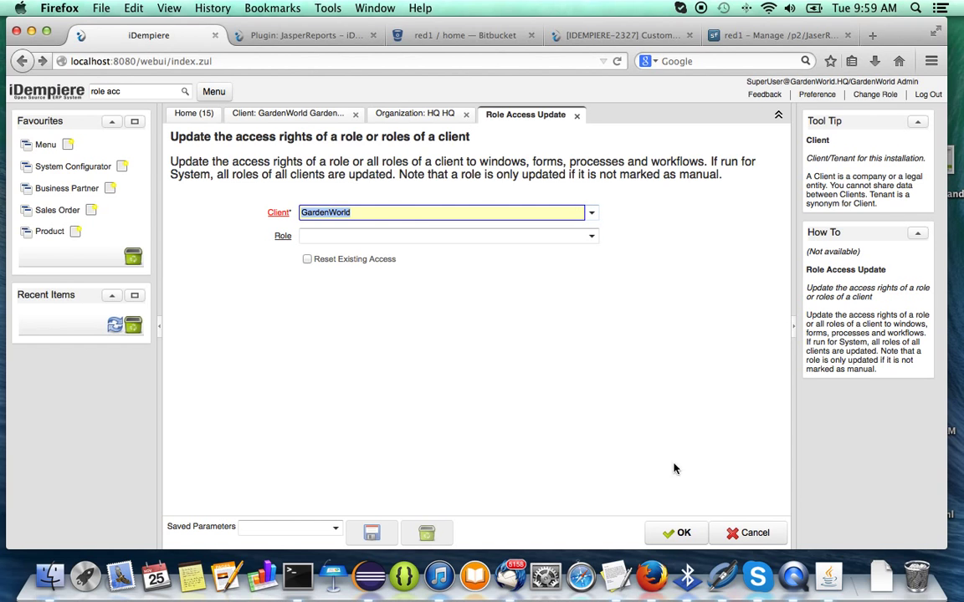
click(678, 533)
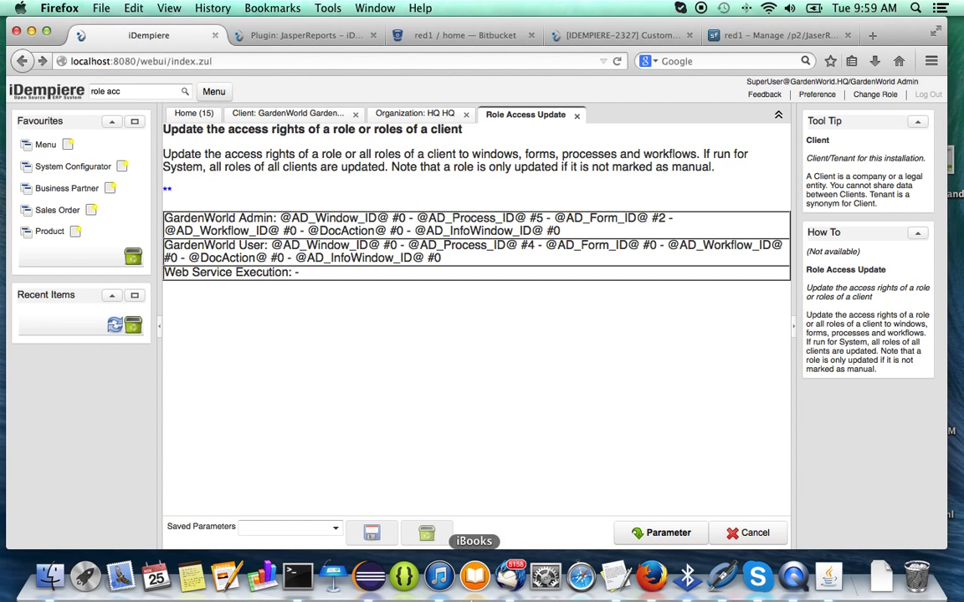
click(286, 579)
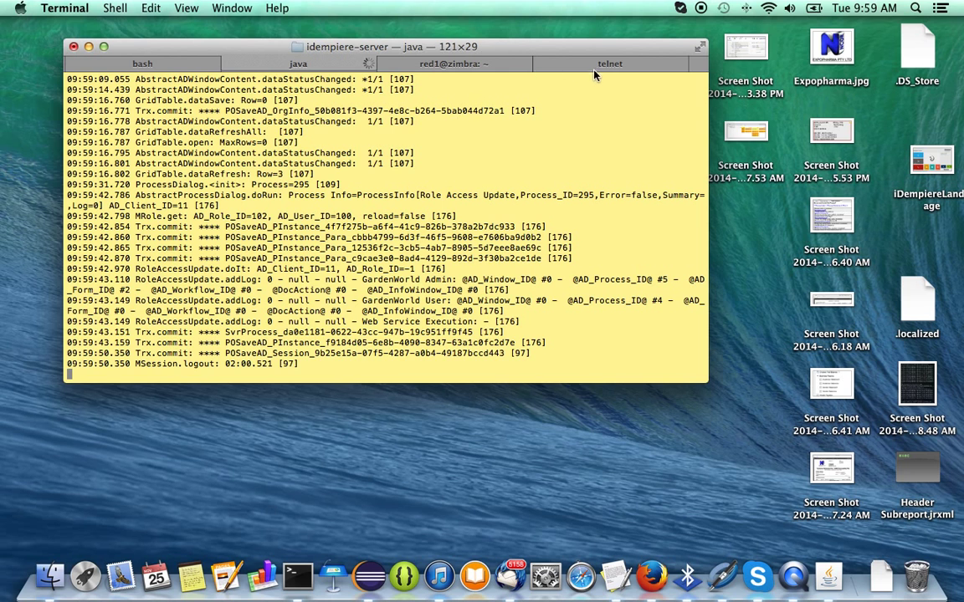
Close the OSGi telnet session and restart the server with ./idempiere-server.sh.
click(598, 67)
text(close)
key(Return)
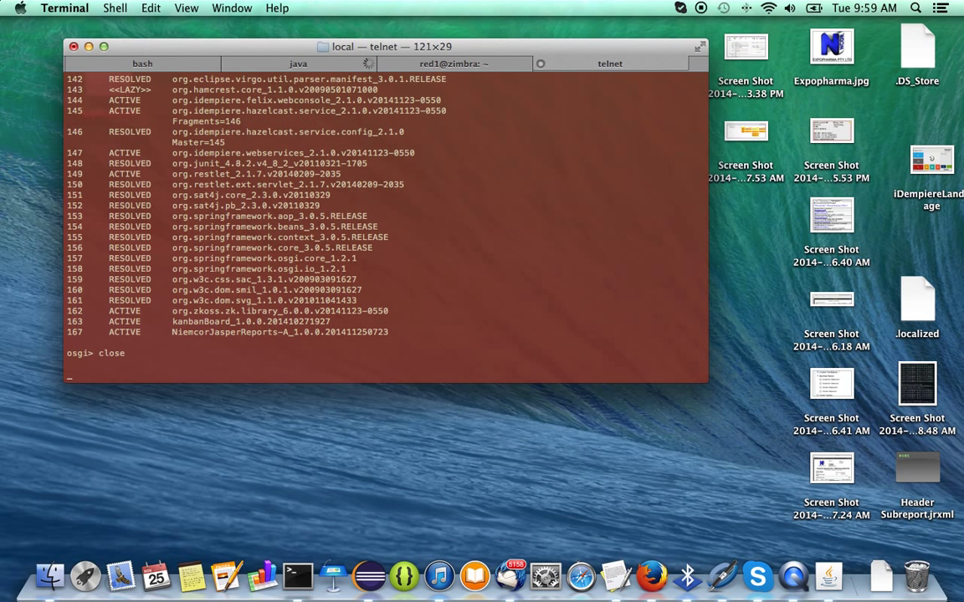
click(300, 64)
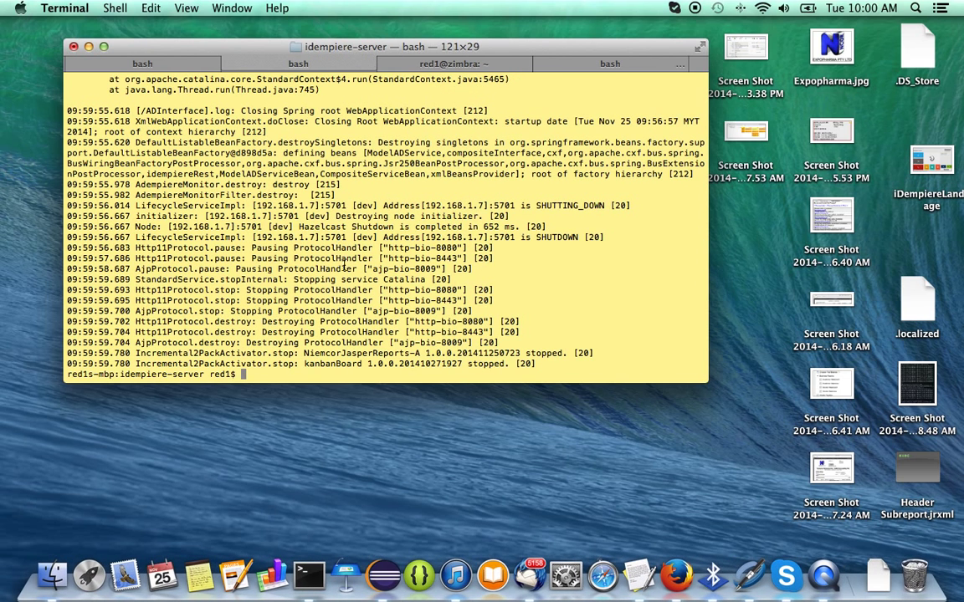
text(./idempiere-server.sh)
key(Return)
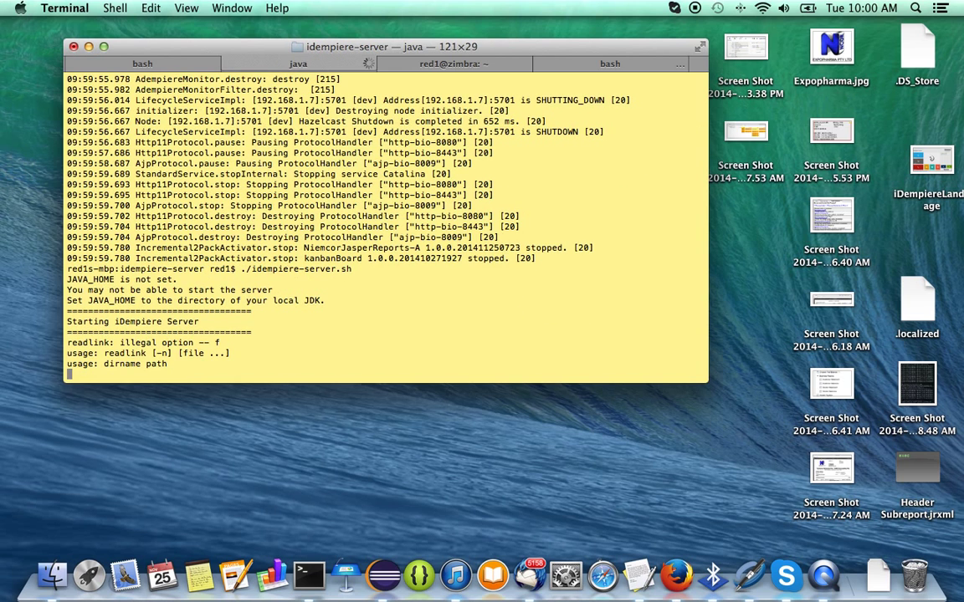
Reconnect telnet to localhost 12612 and list bundles with ss.
click(568, 64)
key(Up)
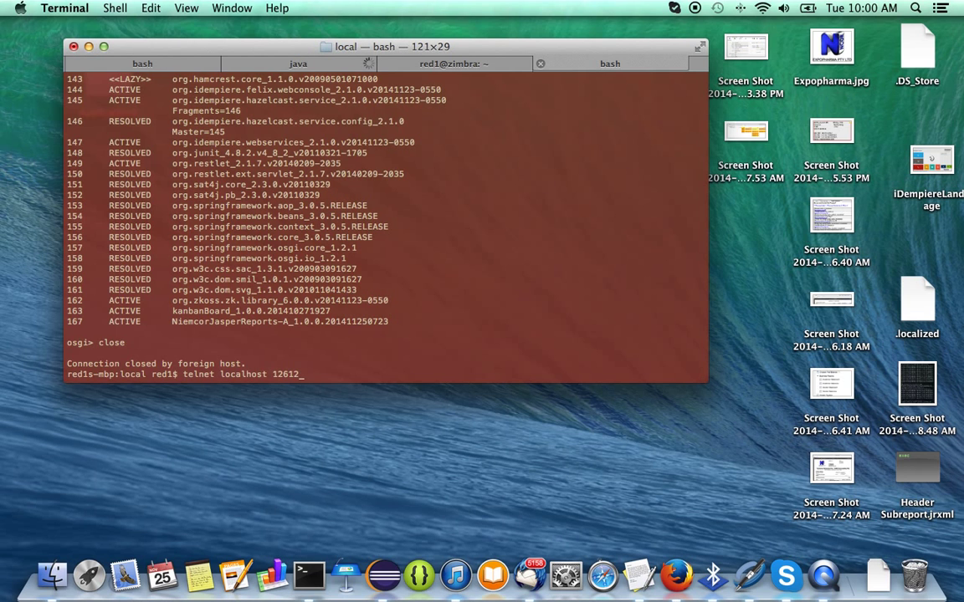
key(Return)
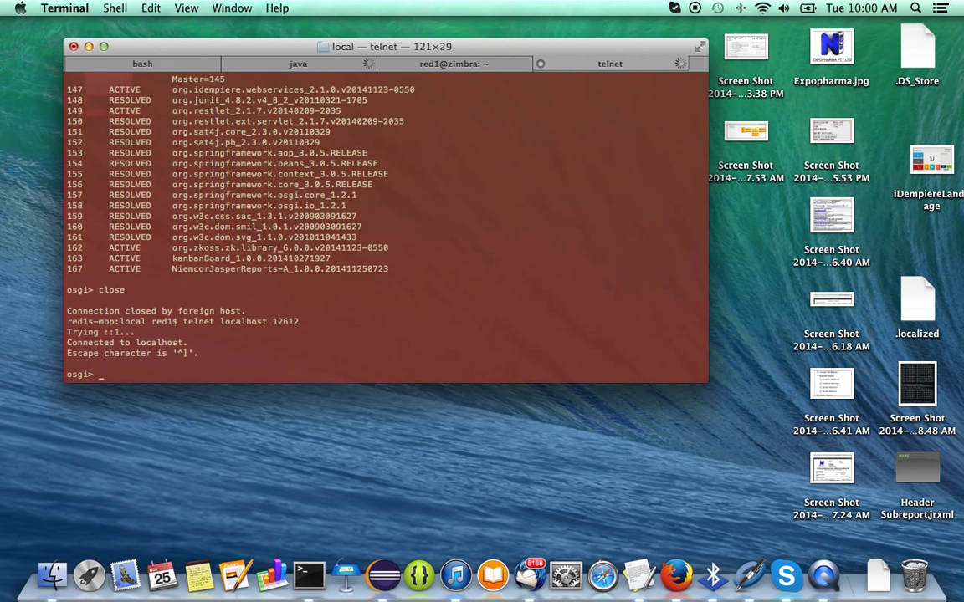
text(ss)
key(Return)
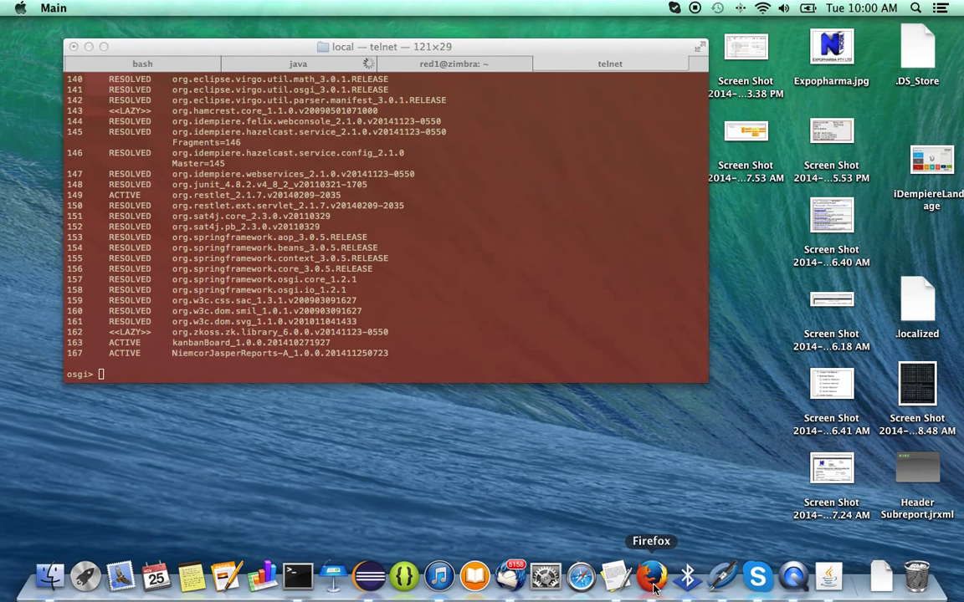
Log back in to iDempiere from the login page after the server restart.
click(654, 587)
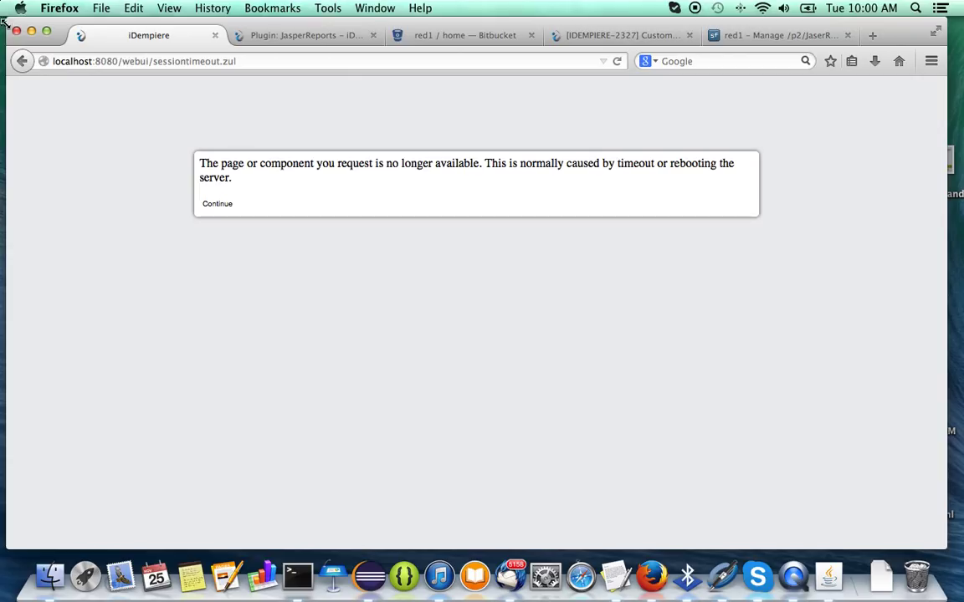
click(22, 62)
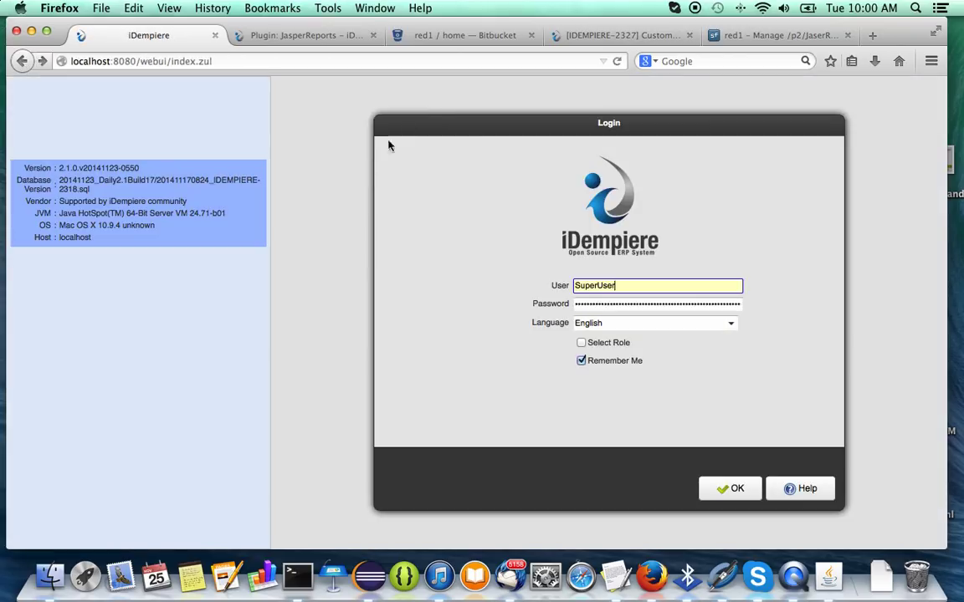
click(736, 489)
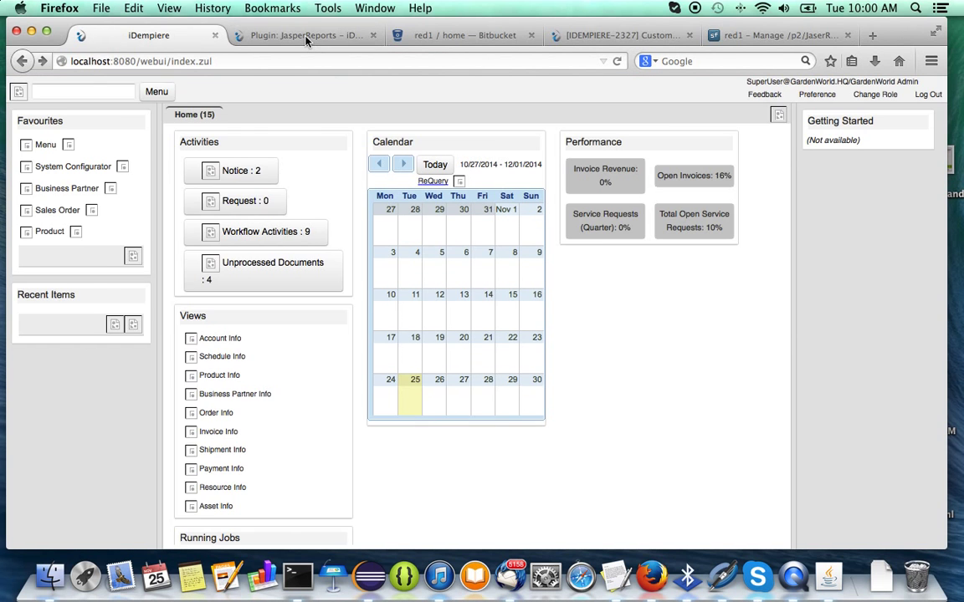
click(276, 35)
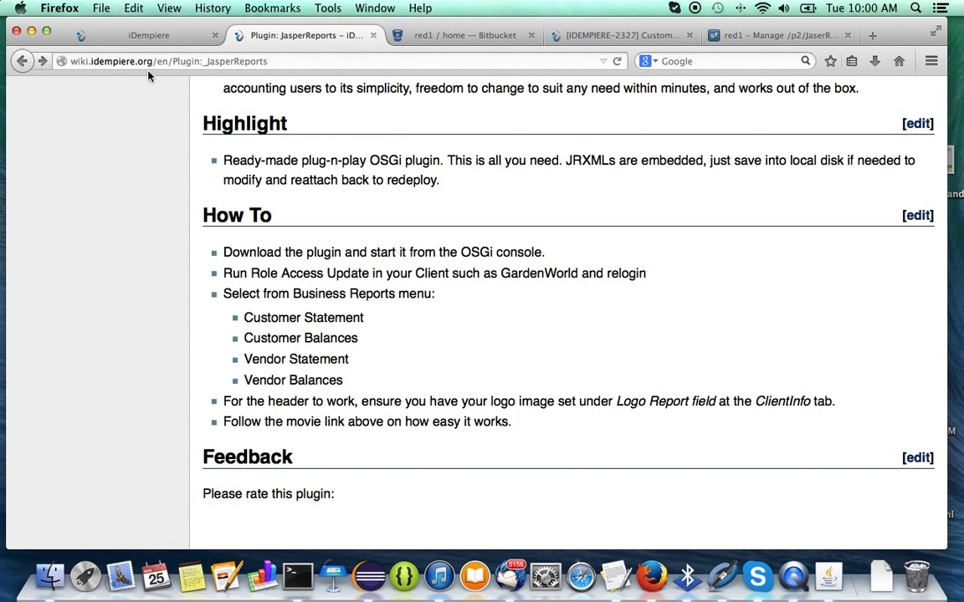
click(127, 33)
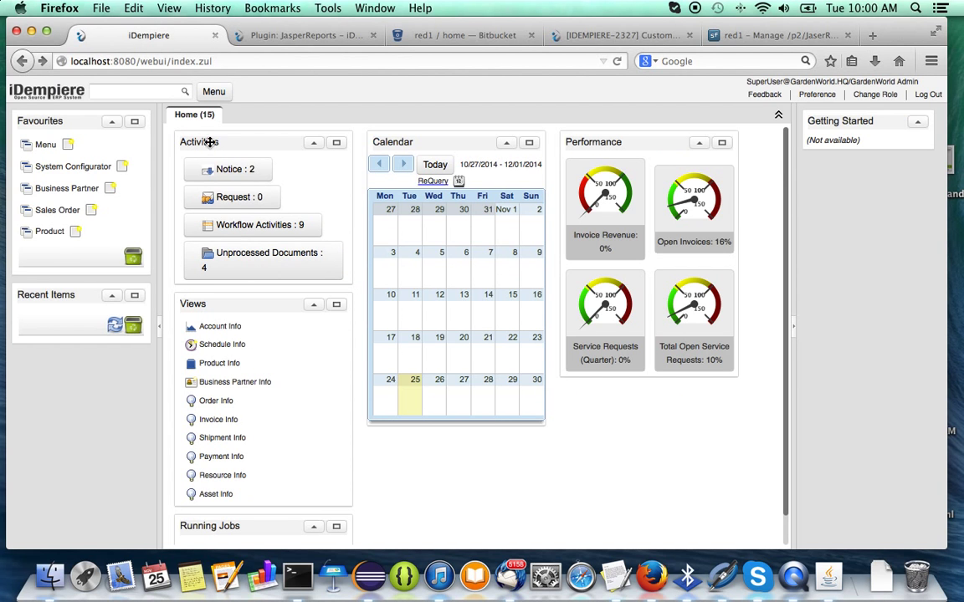
Open Customer Balances from Business Reports and set Start Date 11/25/2000 and End Date 11/30/2014.
click(213, 91)
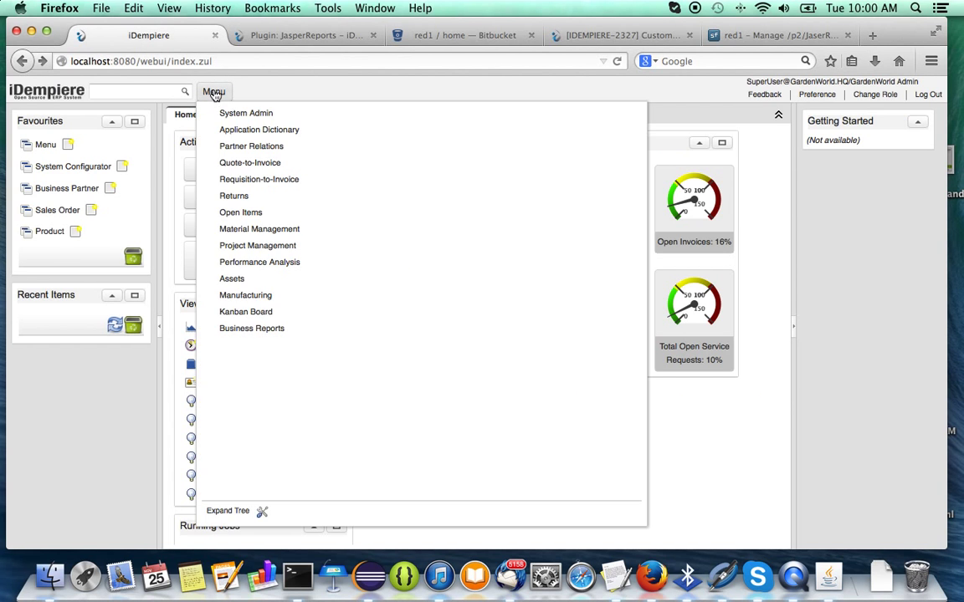
click(210, 332)
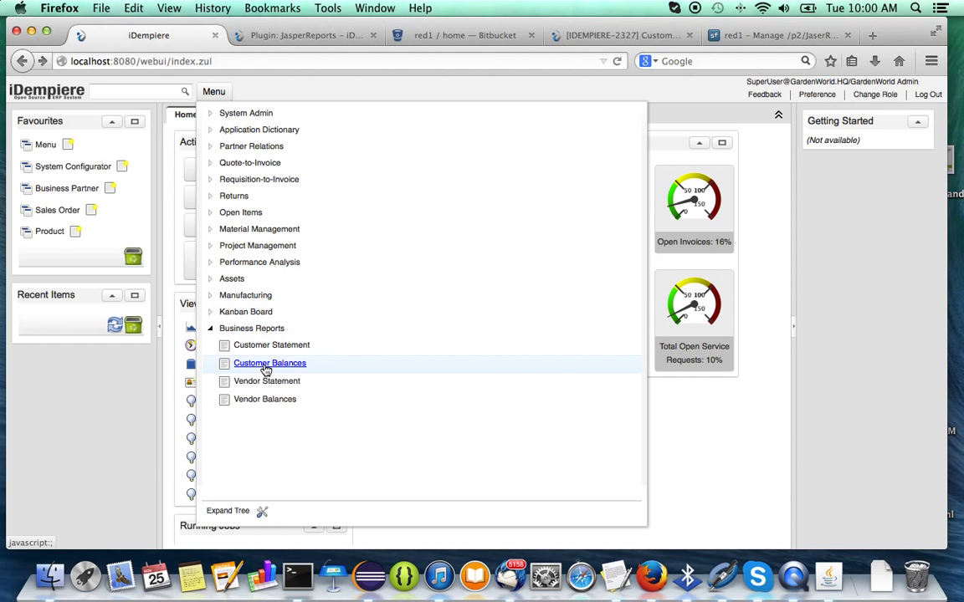
click(264, 365)
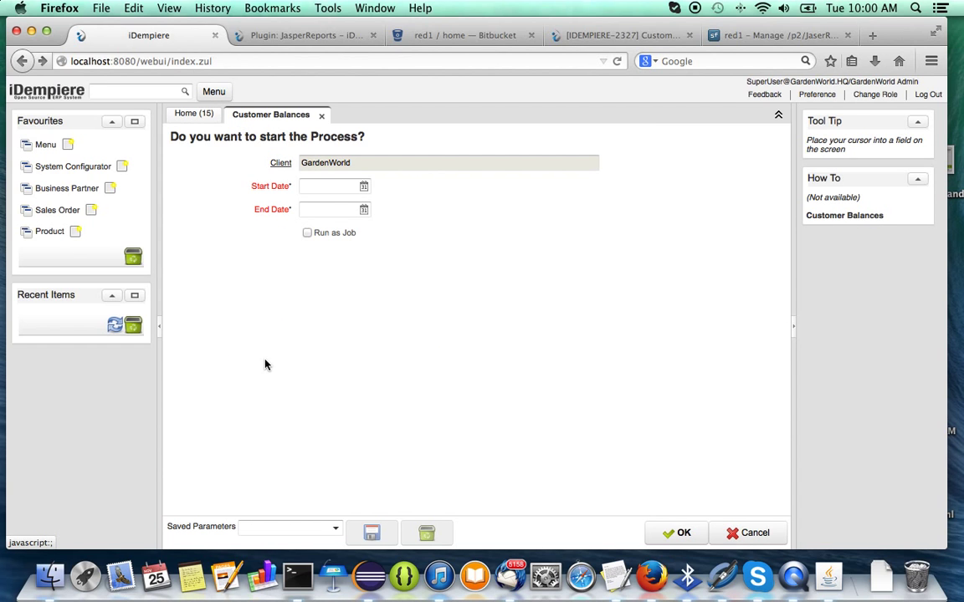
click(364, 186)
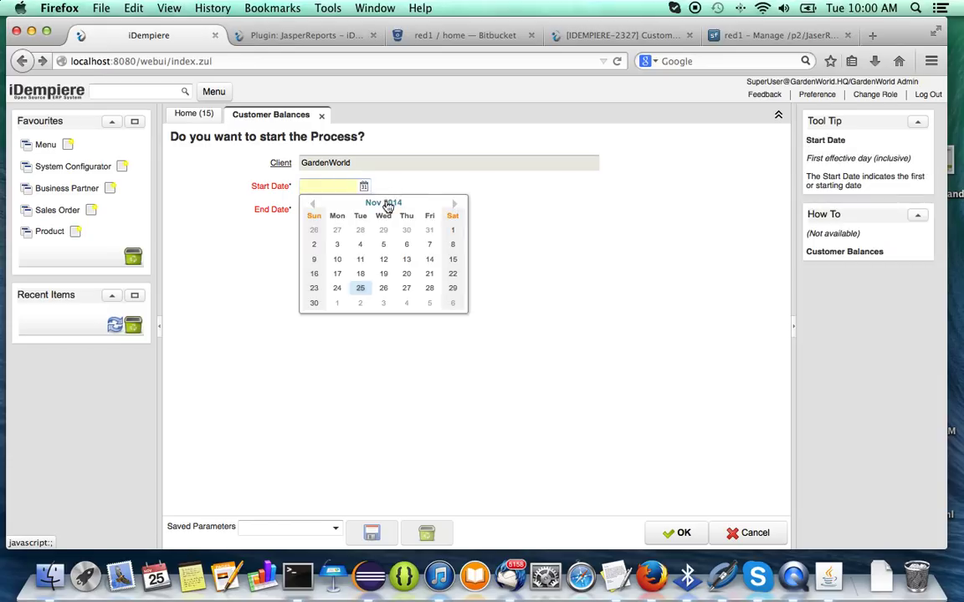
click(387, 204)
click(314, 205)
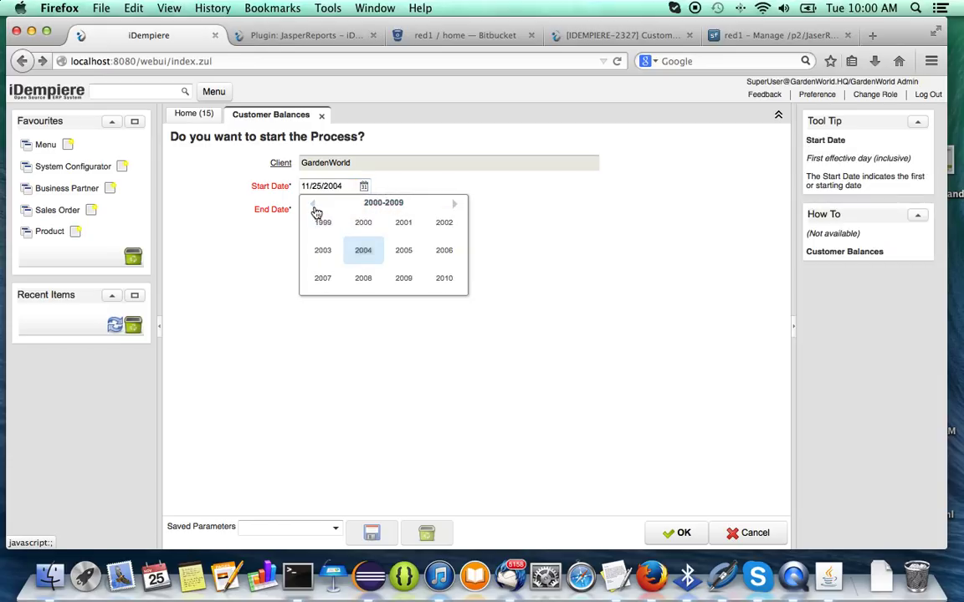
click(363, 222)
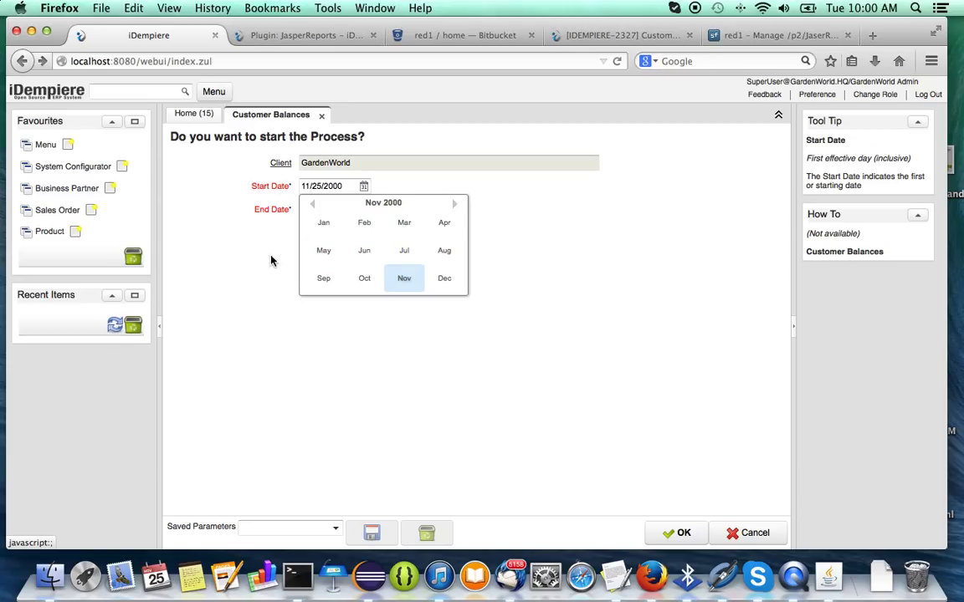
click(363, 211)
click(363, 211)
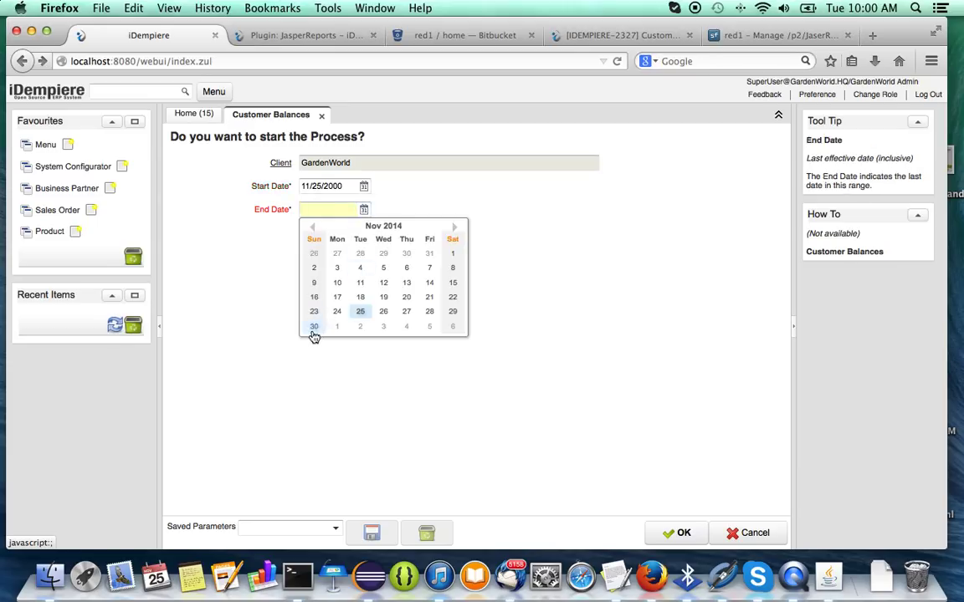
click(314, 327)
Save both the Start Date and End Date as value preferences.
right_click(345, 185)
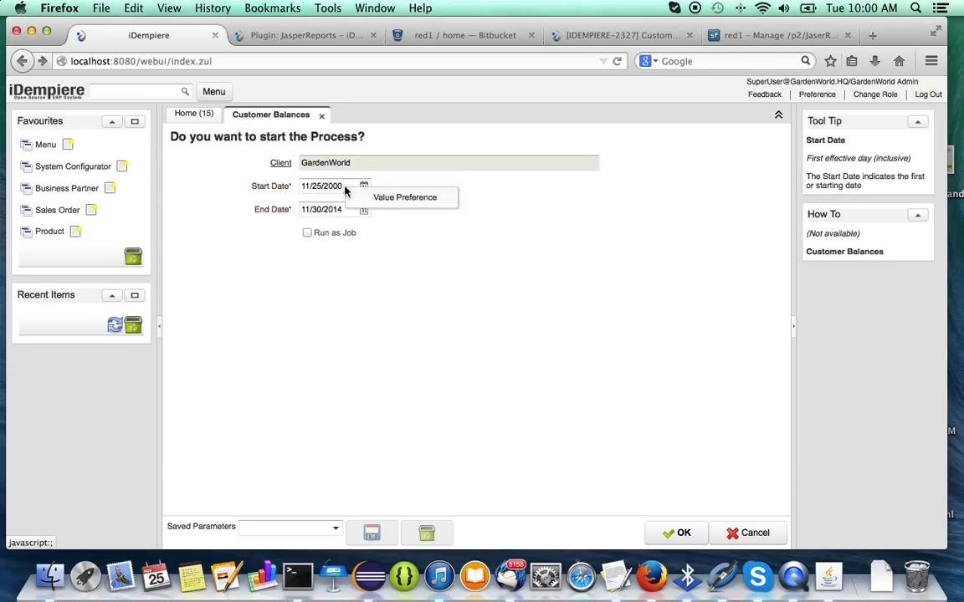
click(382, 200)
click(578, 373)
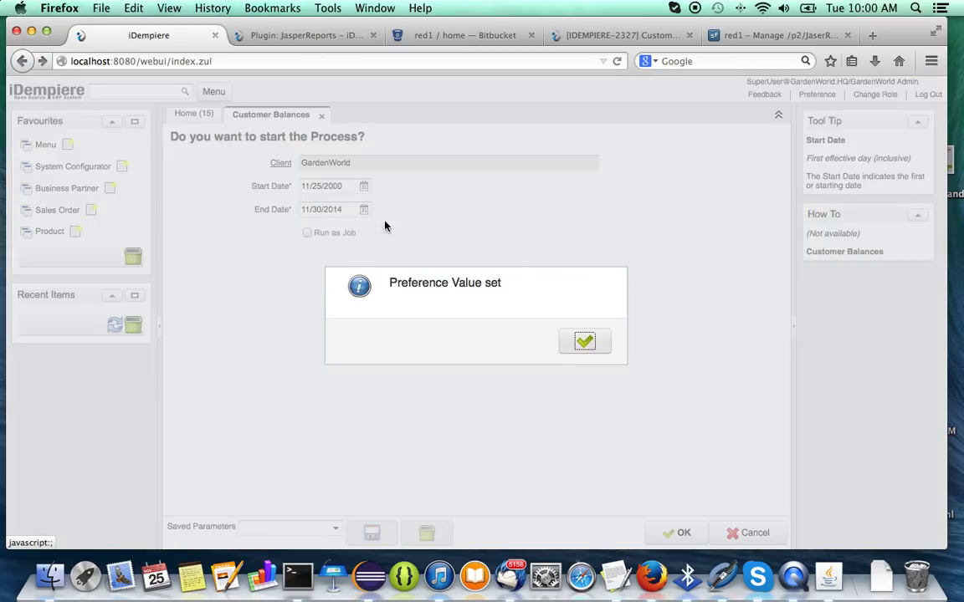
click(585, 341)
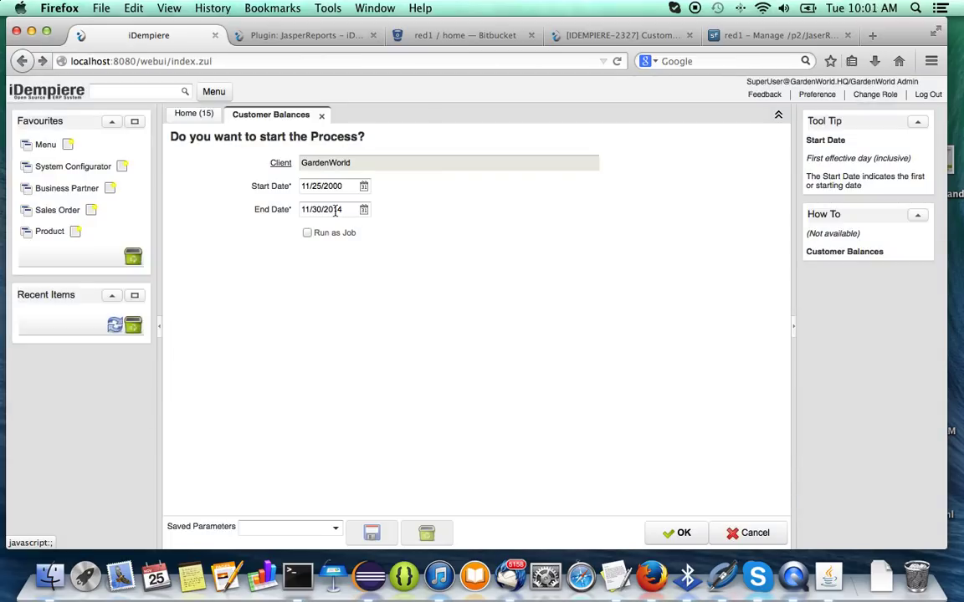
right_click(337, 213)
click(393, 223)
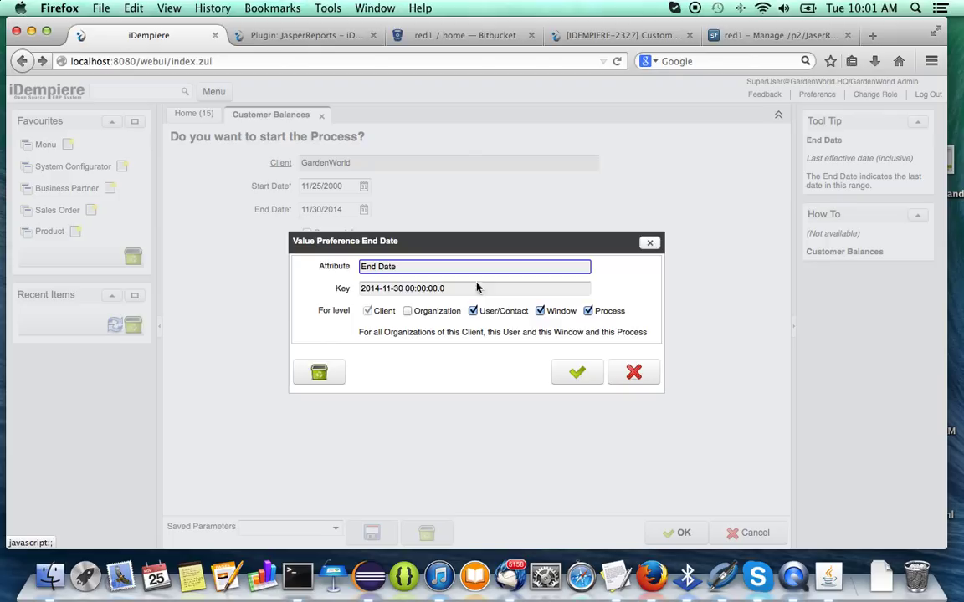
click(585, 370)
click(589, 343)
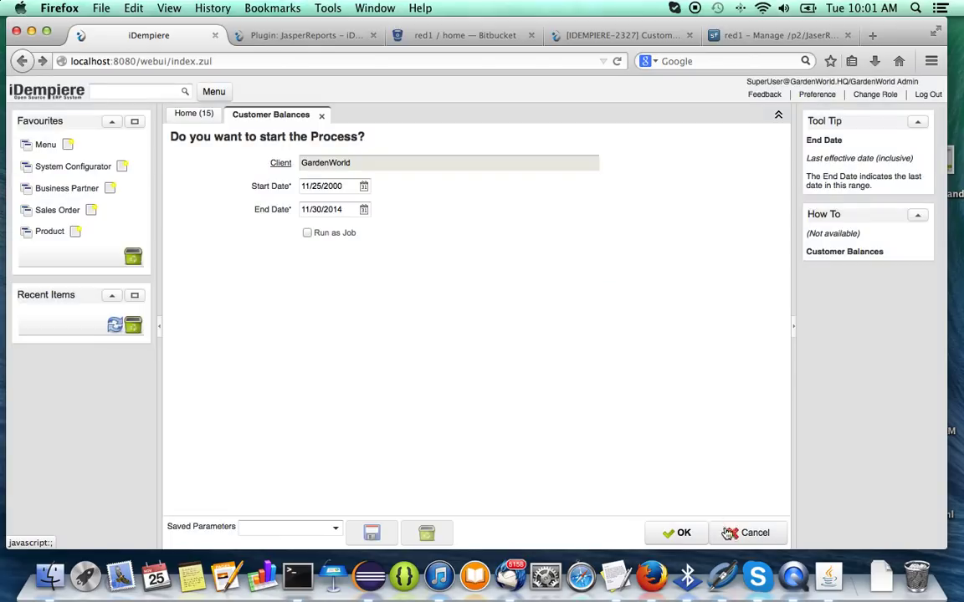
Run Customer Balances to produce the GardenWorld Debtors Balances PDF for 25/11/2000–30/11/2014.
click(691, 538)
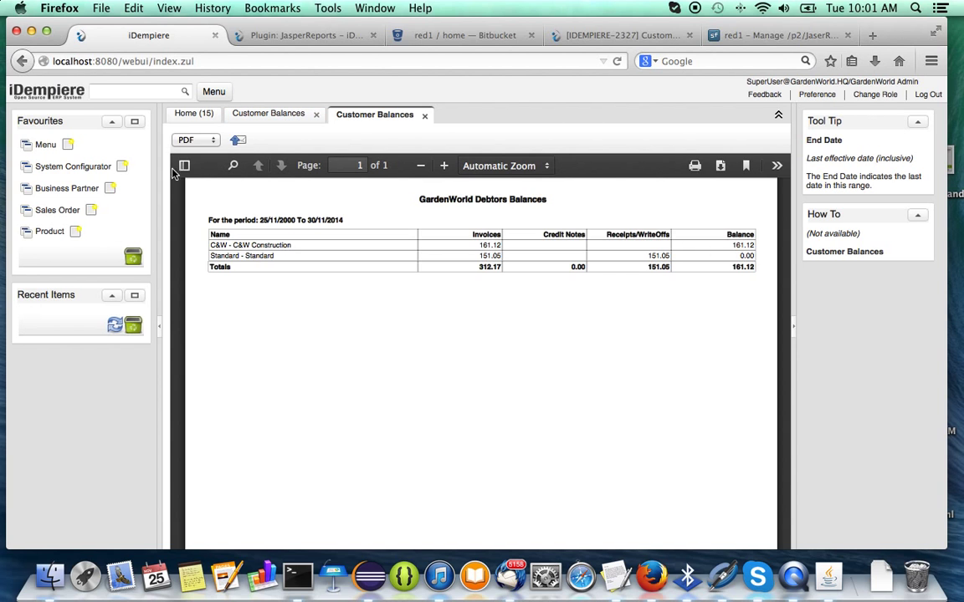
click(217, 93)
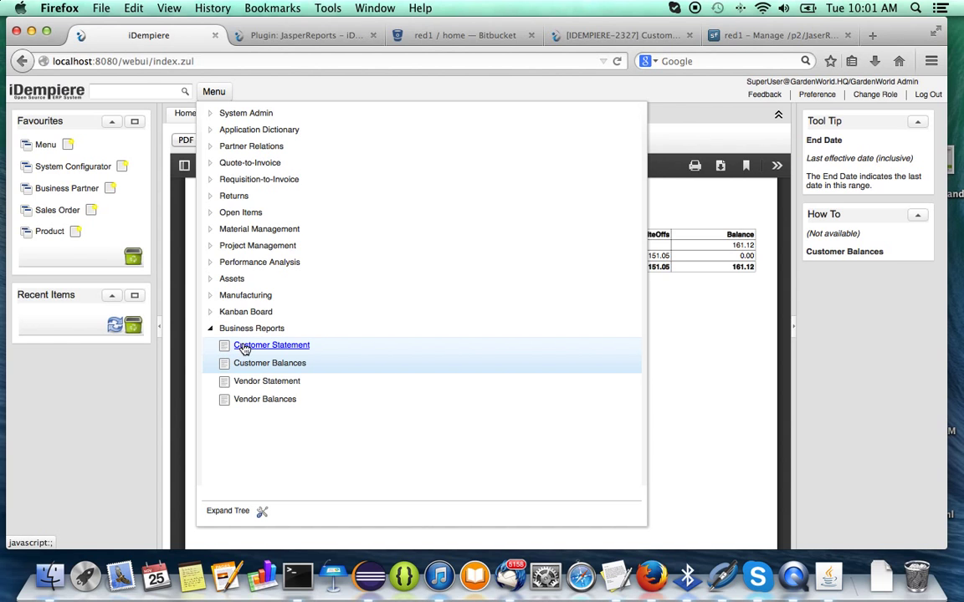
Add Customer Statement to Favourites, open it, and choose business partner C&W Construction.
drag(244, 349, 61, 259)
click(60, 255)
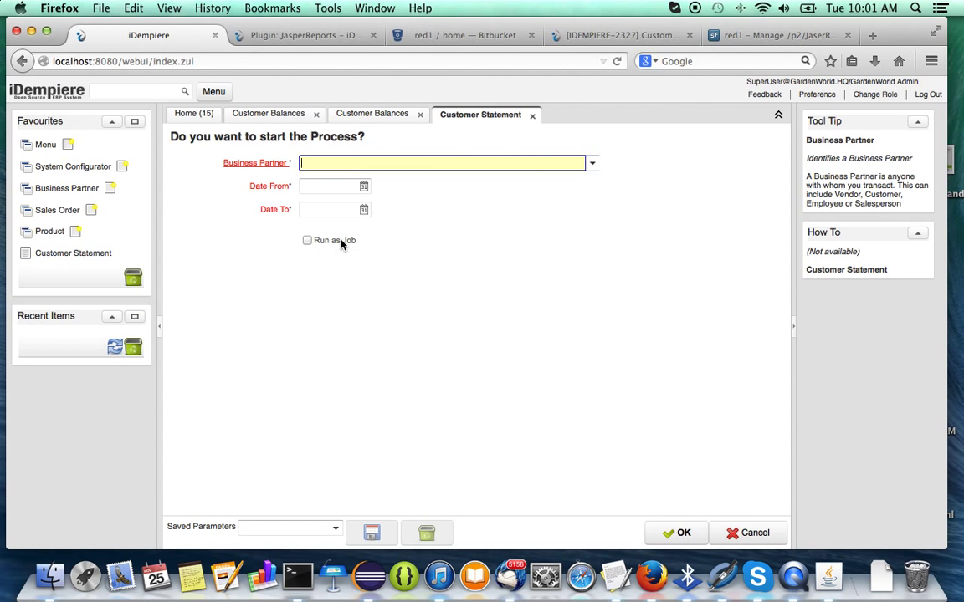
click(527, 163)
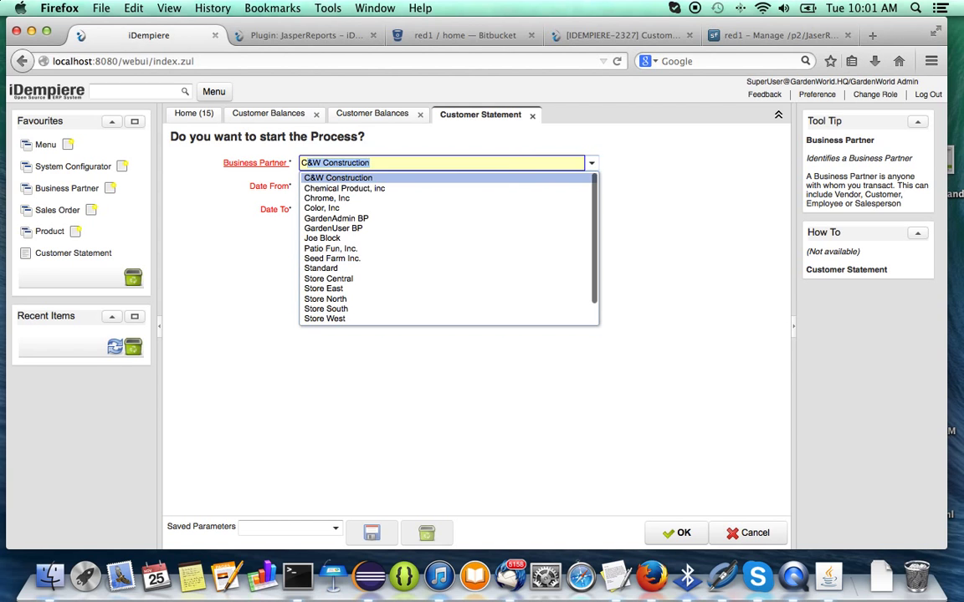
click(501, 181)
Set Date From to 11/25/2000 and Date To to 11/30/2014.
click(364, 186)
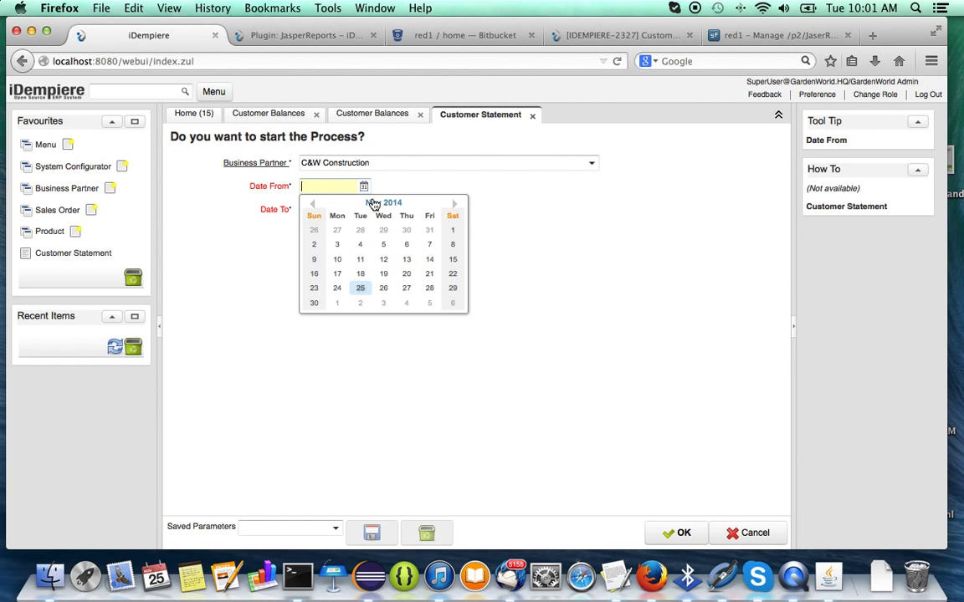
click(388, 205)
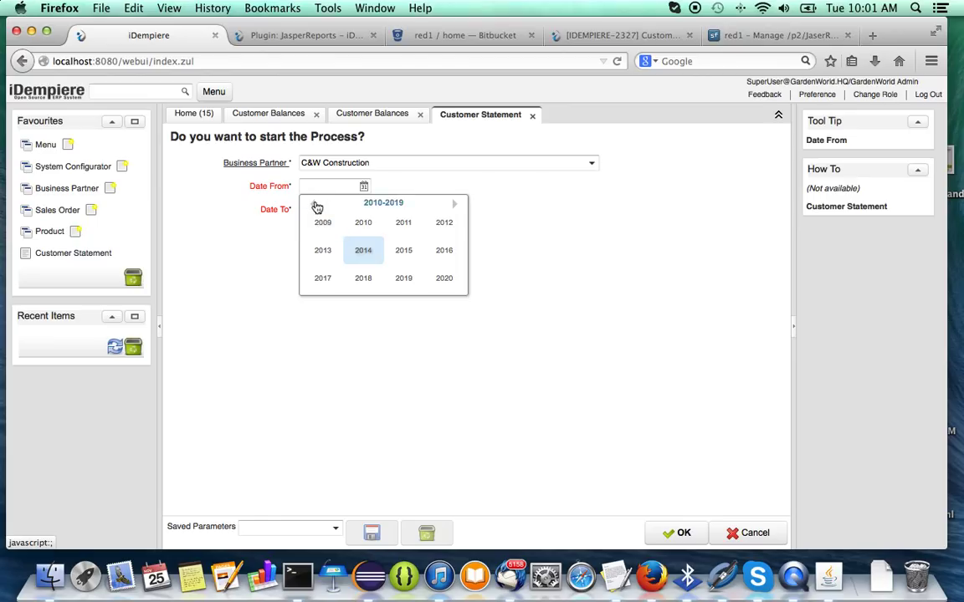
click(312, 203)
click(366, 224)
click(230, 258)
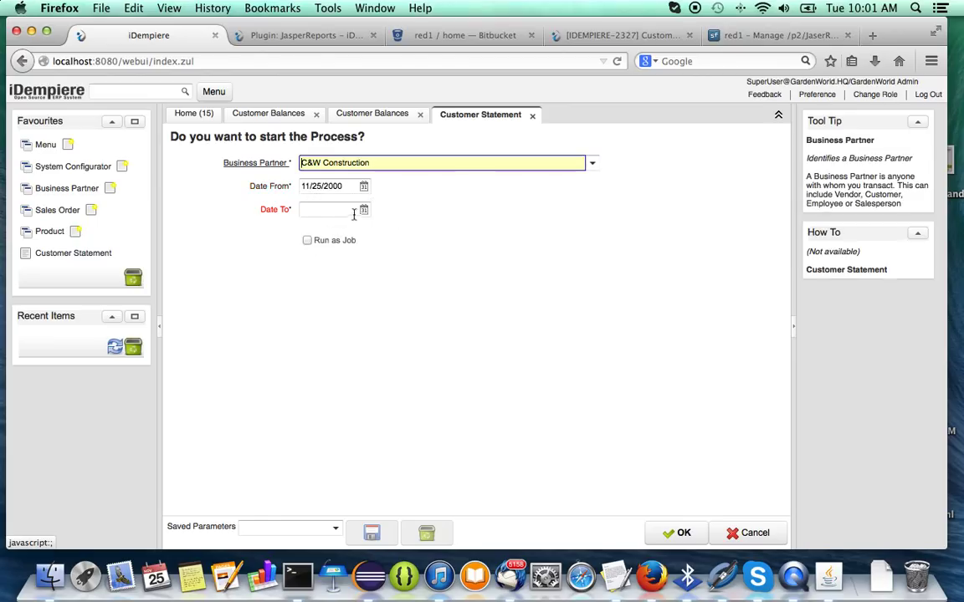
click(363, 209)
click(313, 326)
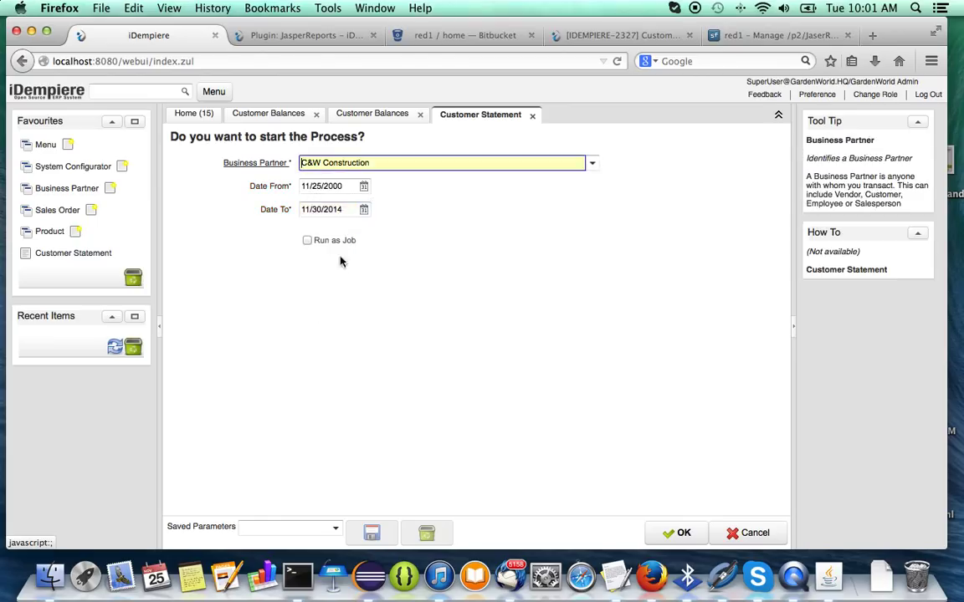
Save both Date From and Date To as value preferences.
right_click(338, 188)
click(393, 195)
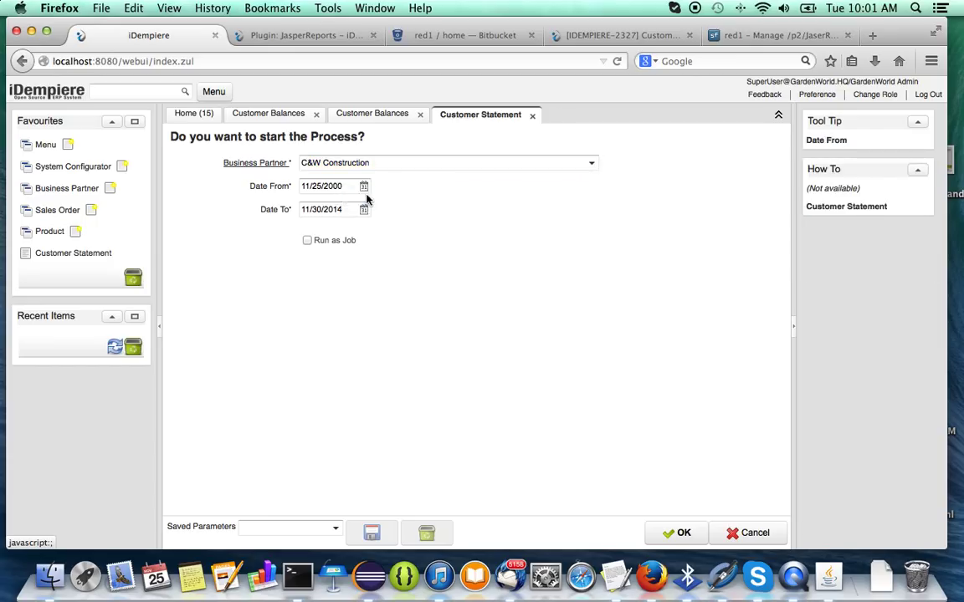
click(581, 369)
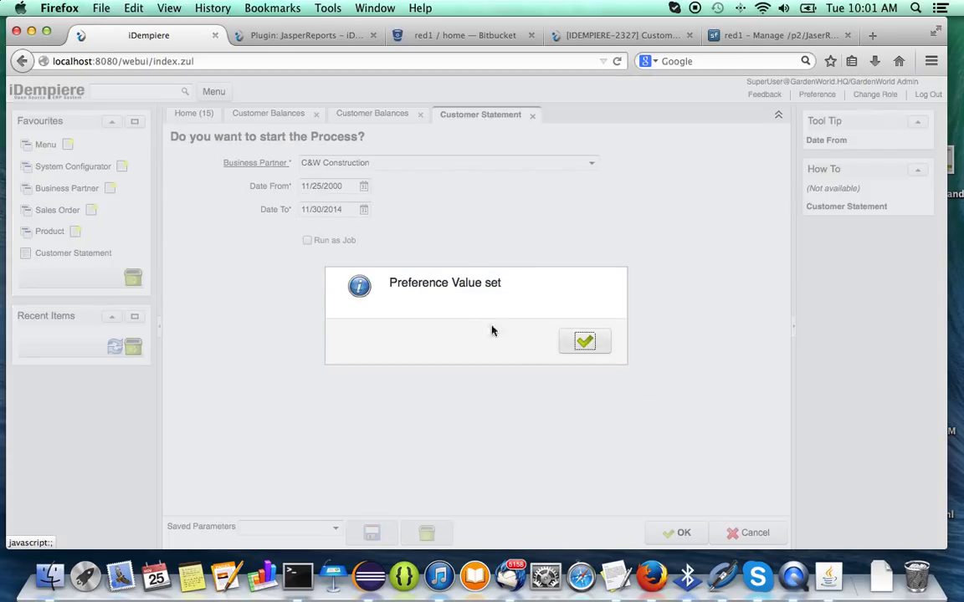
click(581, 341)
right_click(344, 209)
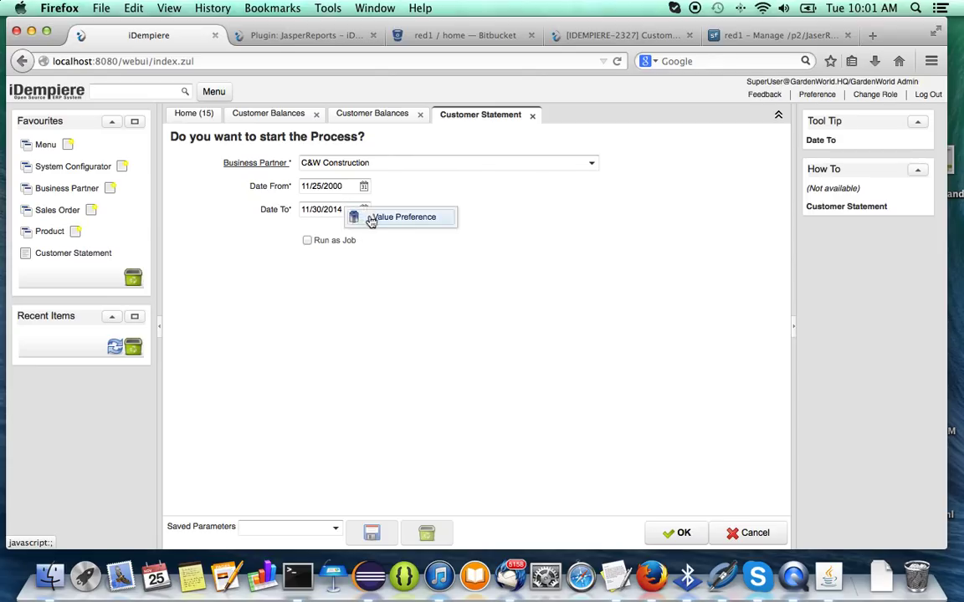
click(392, 217)
click(577, 373)
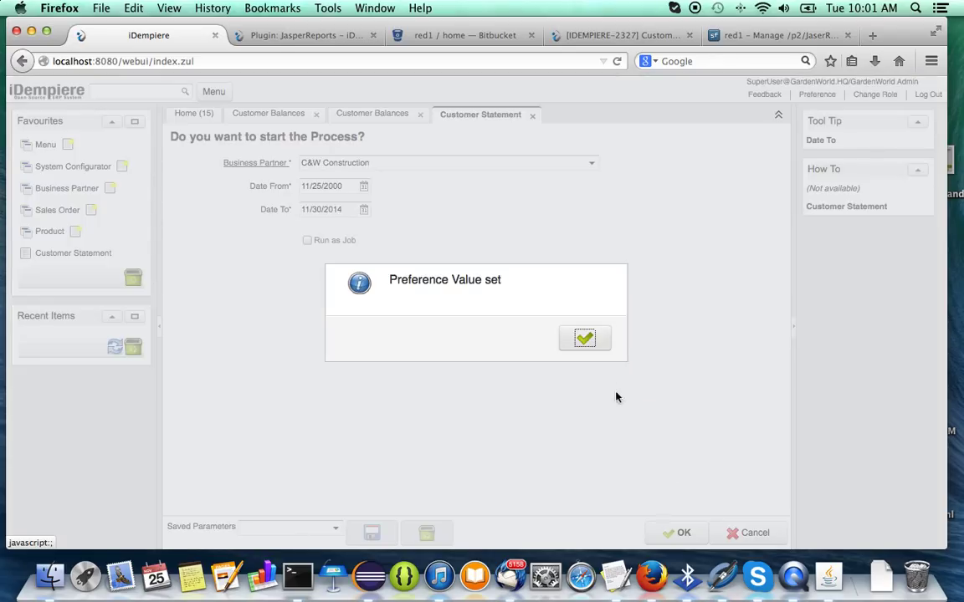
click(588, 341)
Generate the C&W Construction Customer Statement PDF, then bring Terminal to the front.
click(679, 533)
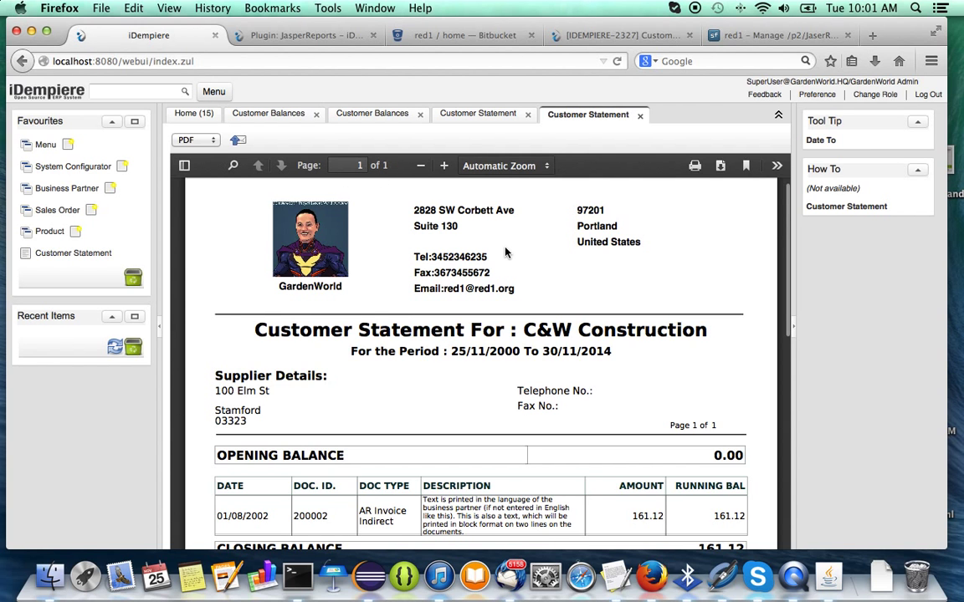
click(297, 576)
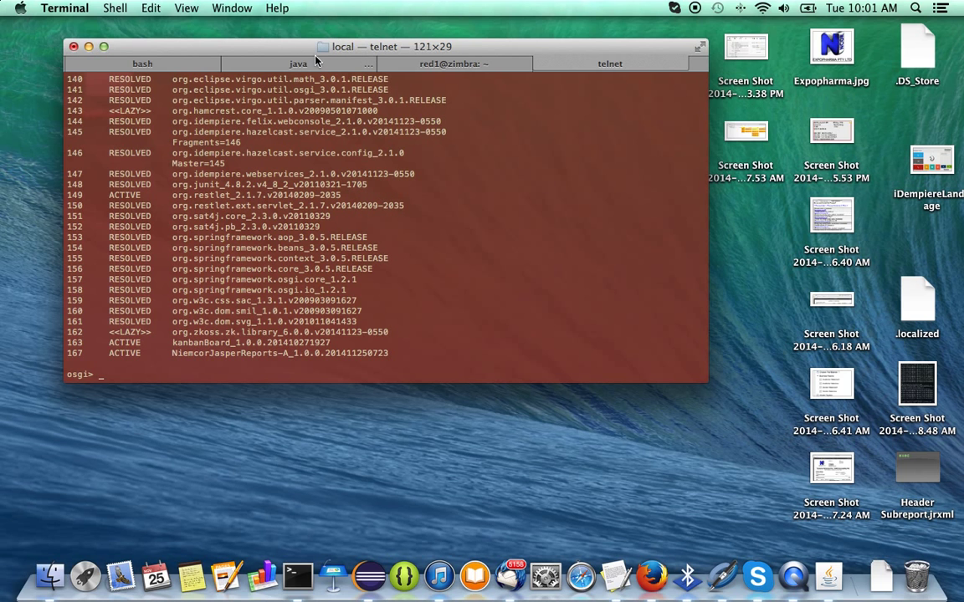
click(277, 62)
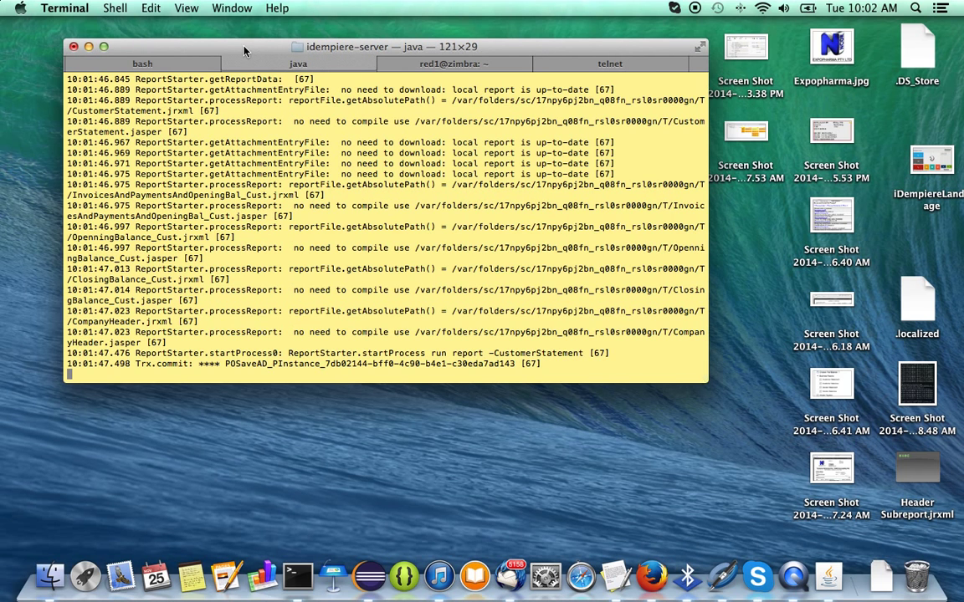
drag(244, 52, 230, 42)
click(557, 56)
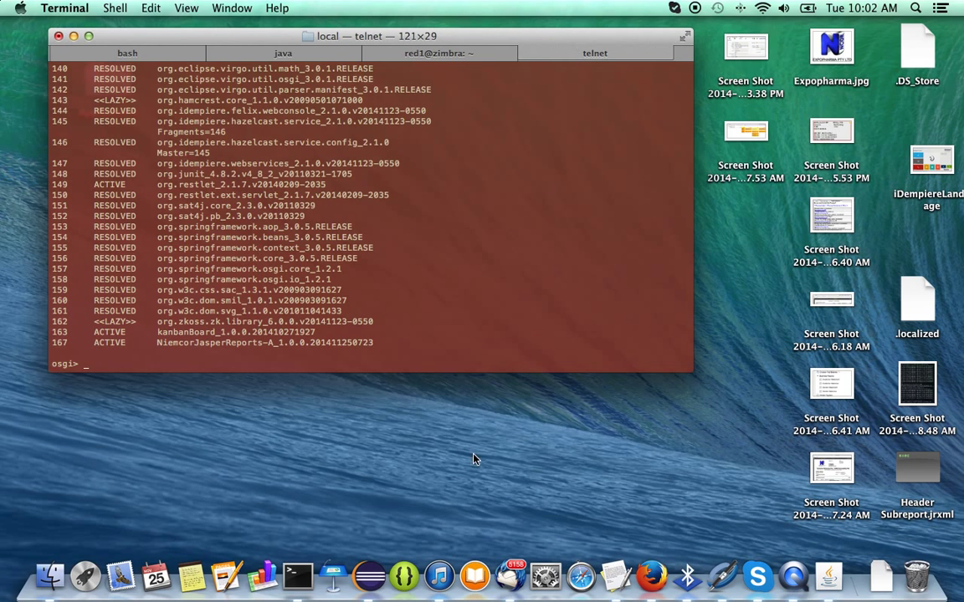
Back in Firefox, scroll through the C&W statement PDF, then switch to the Plugin: JasperReports wiki tab.
click(653, 576)
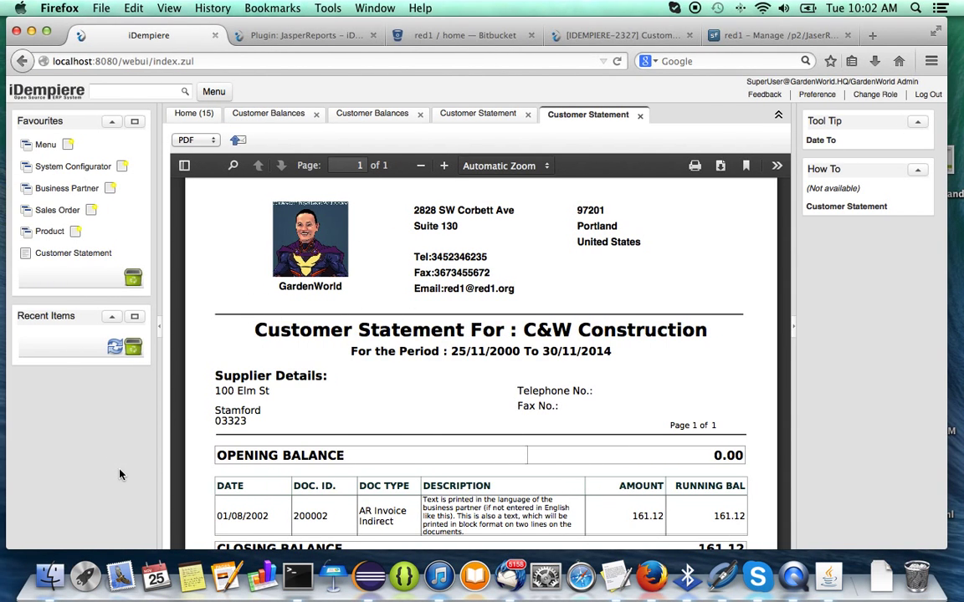
scroll(380, 428, down, 5)
scroll(675, 392, up, 3)
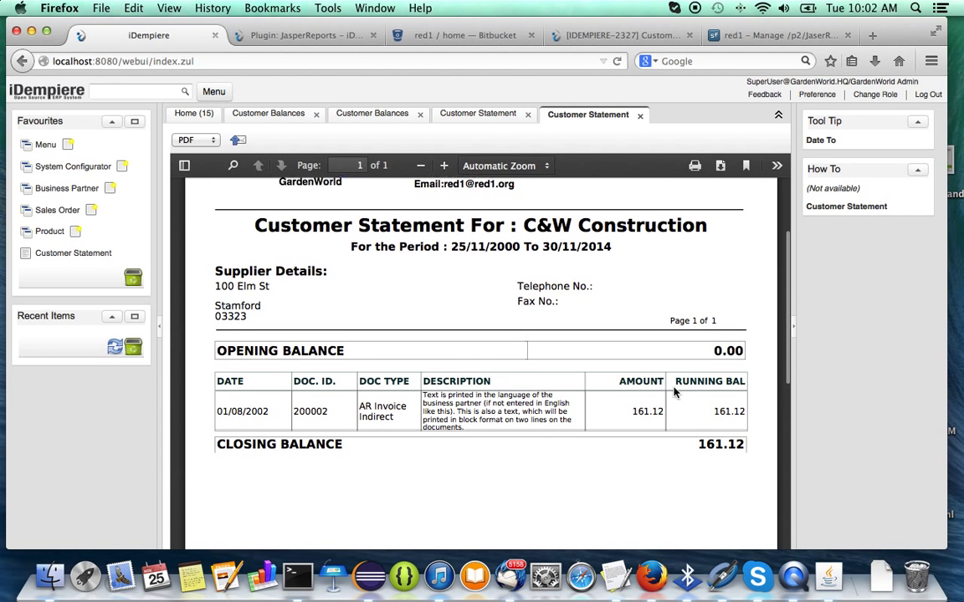
scroll(674, 391, up, 3)
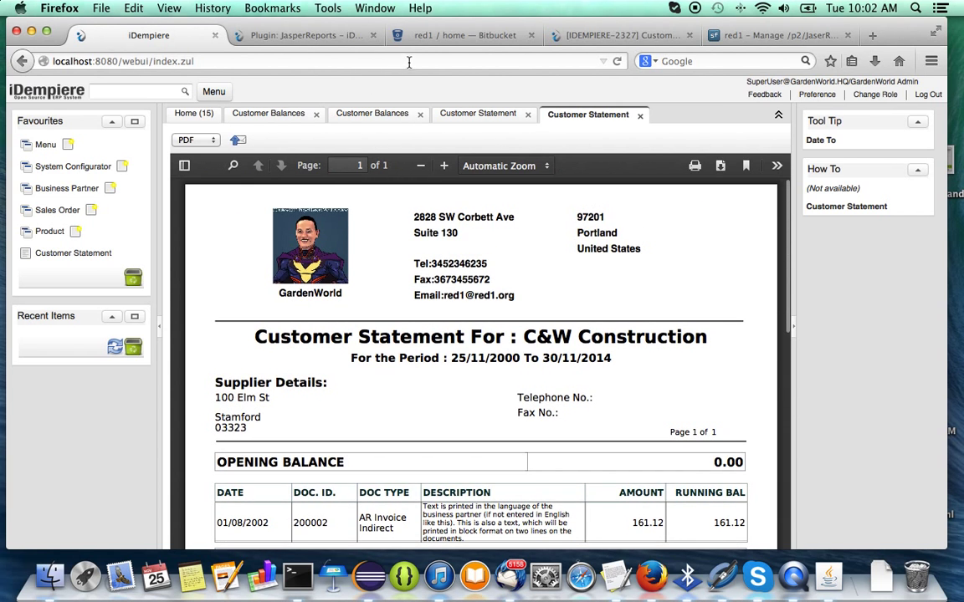
click(271, 33)
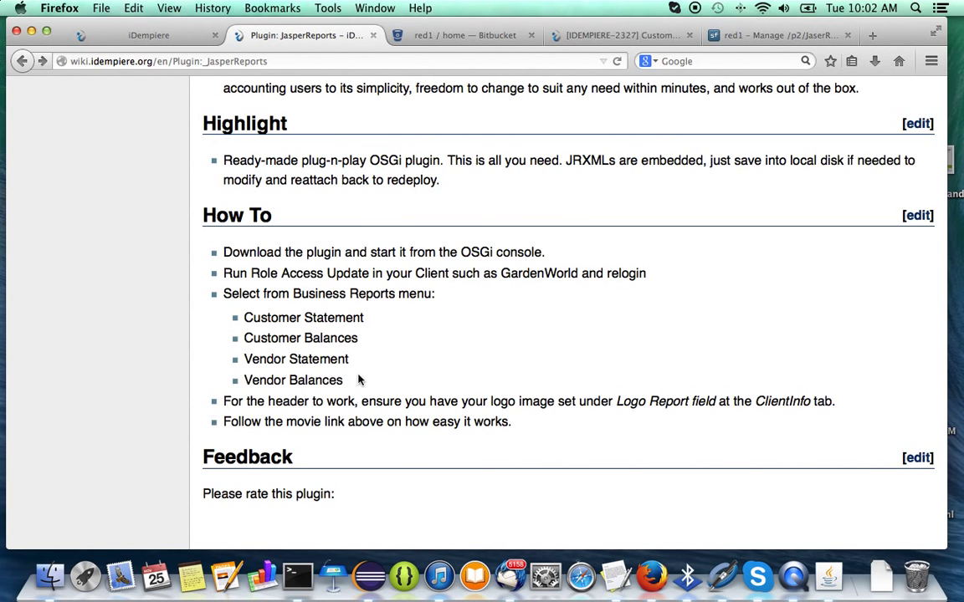
Scroll the Plugin: JasperReports page to the How To section listing the four customer/vendor reports.
scroll(602, 441, down, 1)
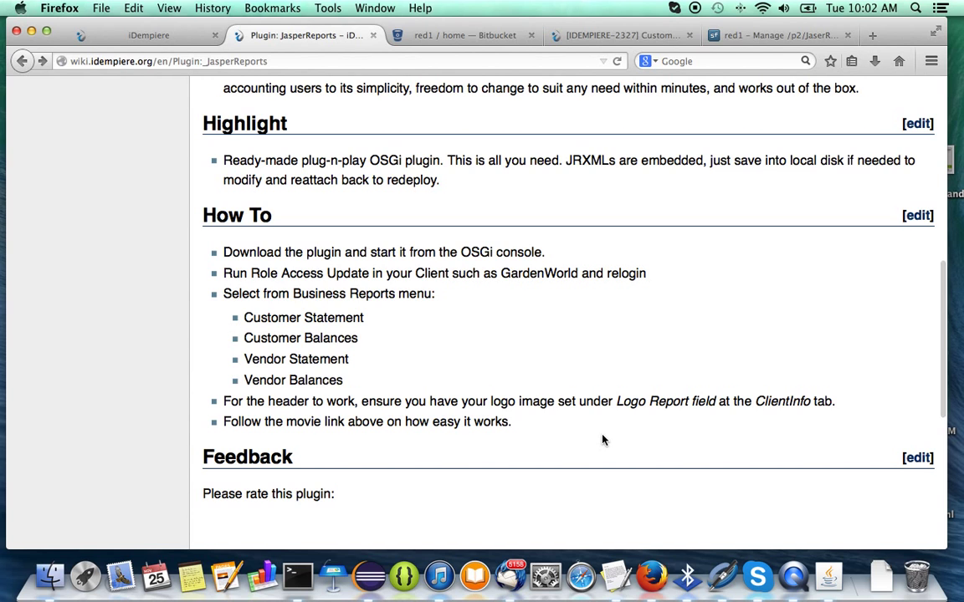
scroll(517, 401, down, 1)
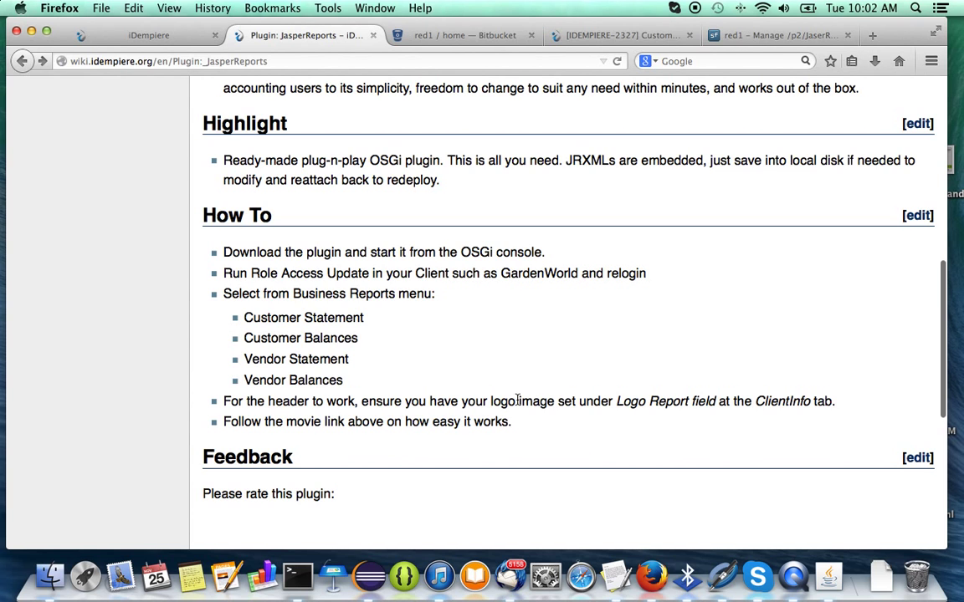
scroll(518, 400, up, 1)
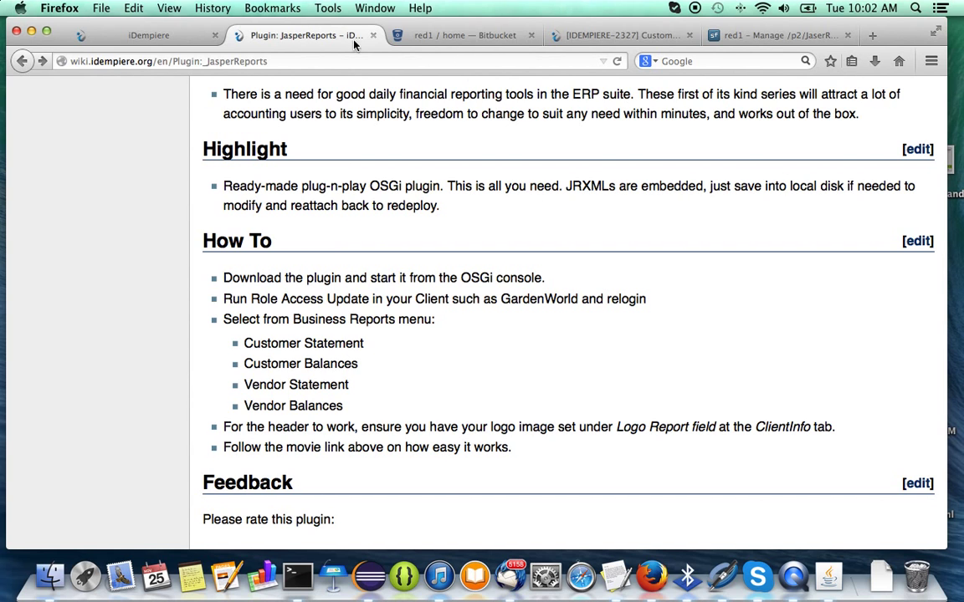
Change the iDempiere role to the System client as System Administrator.
click(138, 36)
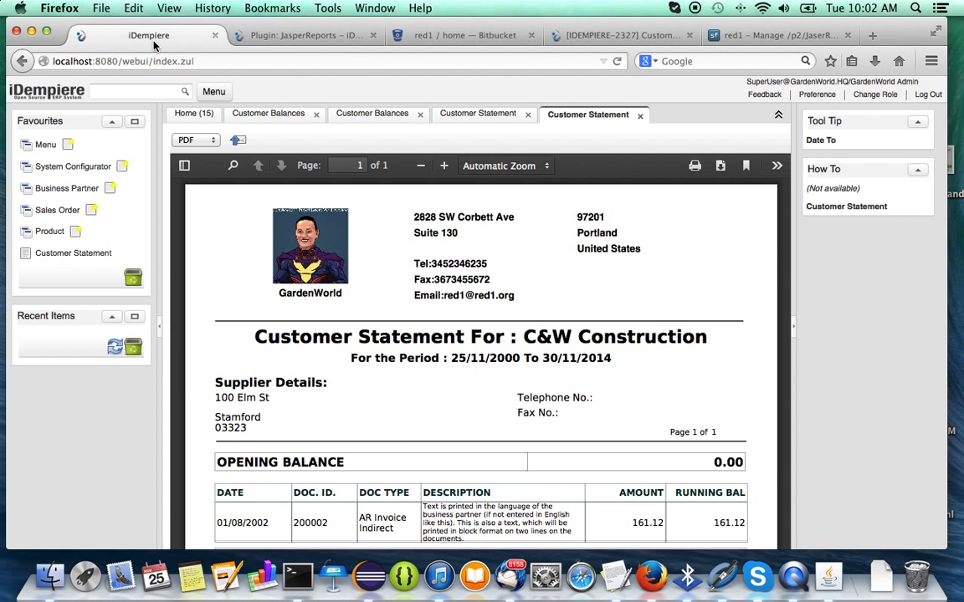
click(871, 96)
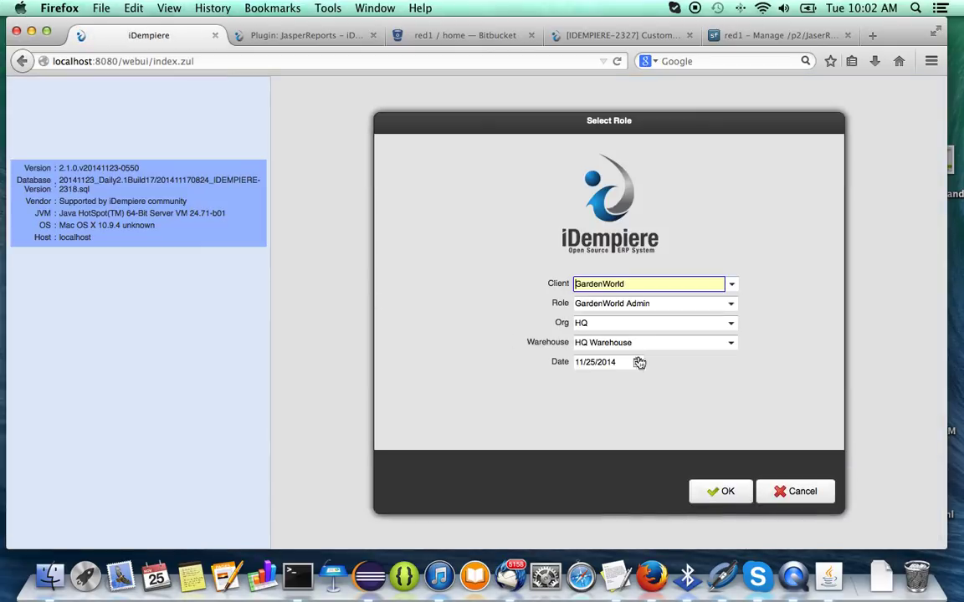
click(731, 284)
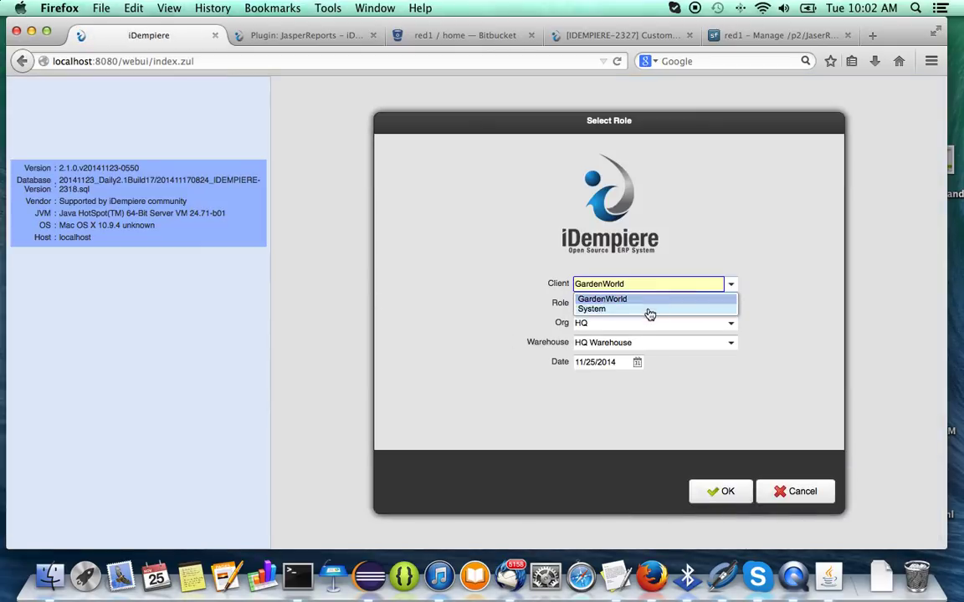
click(646, 310)
click(713, 491)
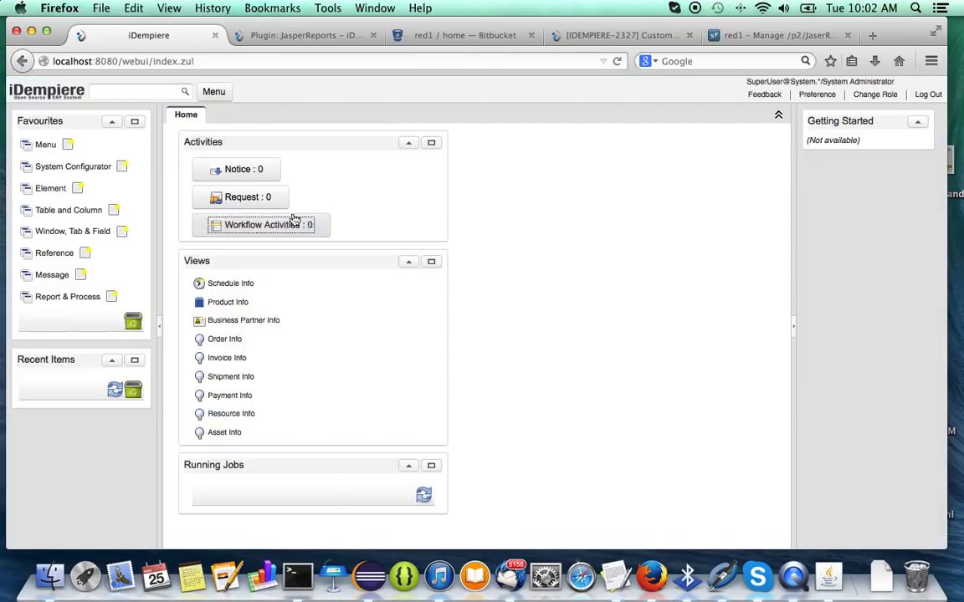
click(292, 217)
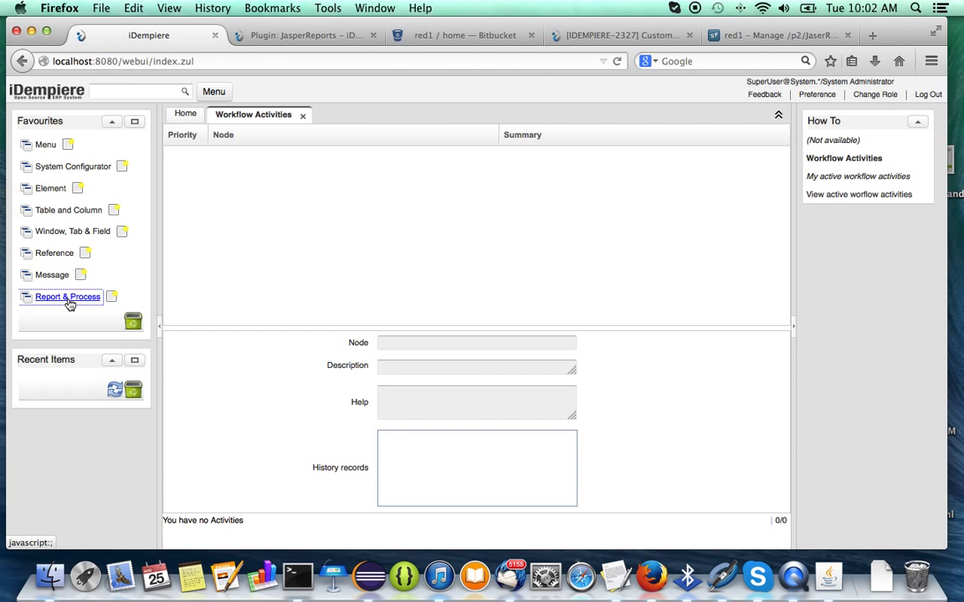
Open Report & Process and start an advanced query on the Entity Type column.
click(67, 298)
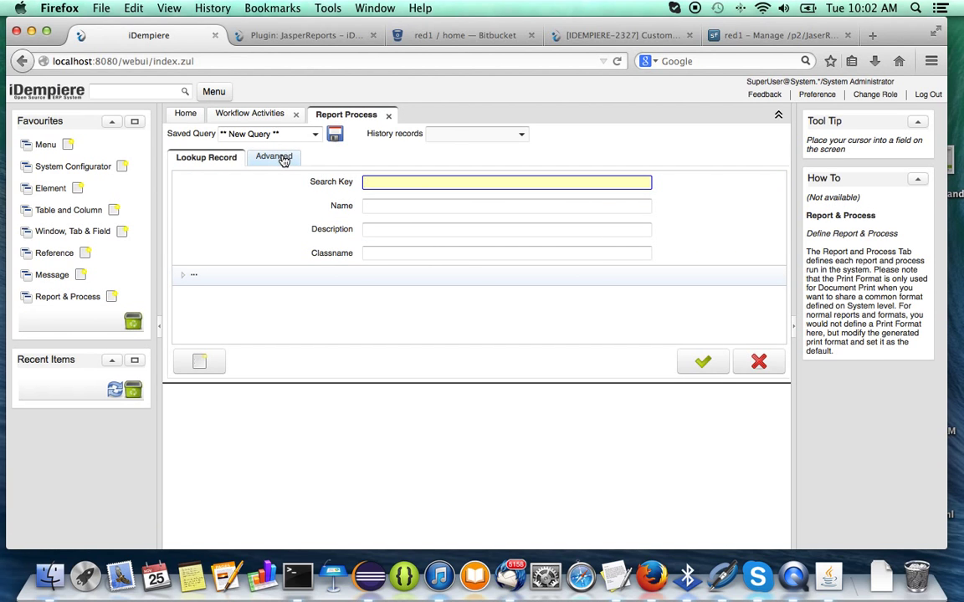
click(276, 157)
click(289, 224)
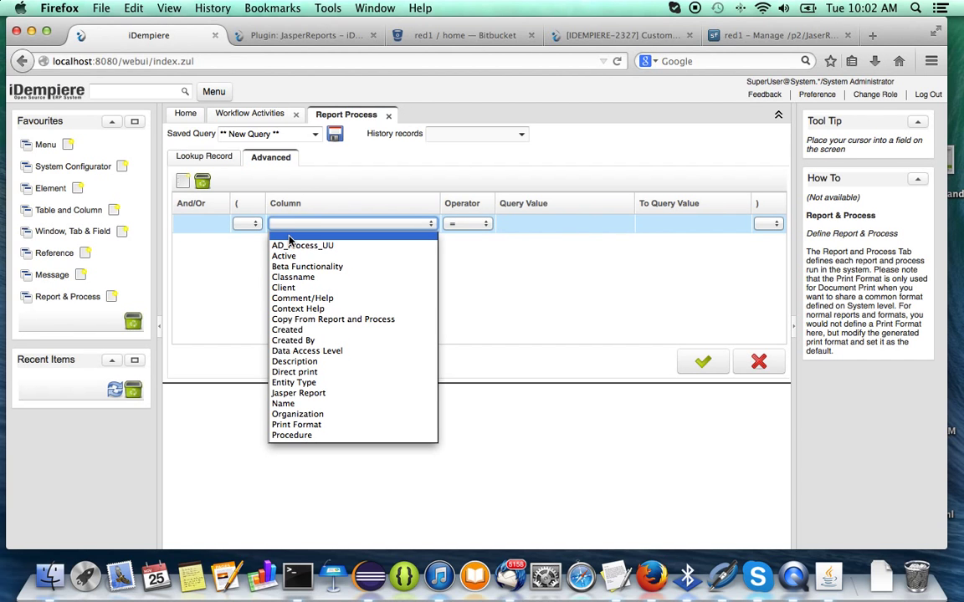
text(Entity Type)
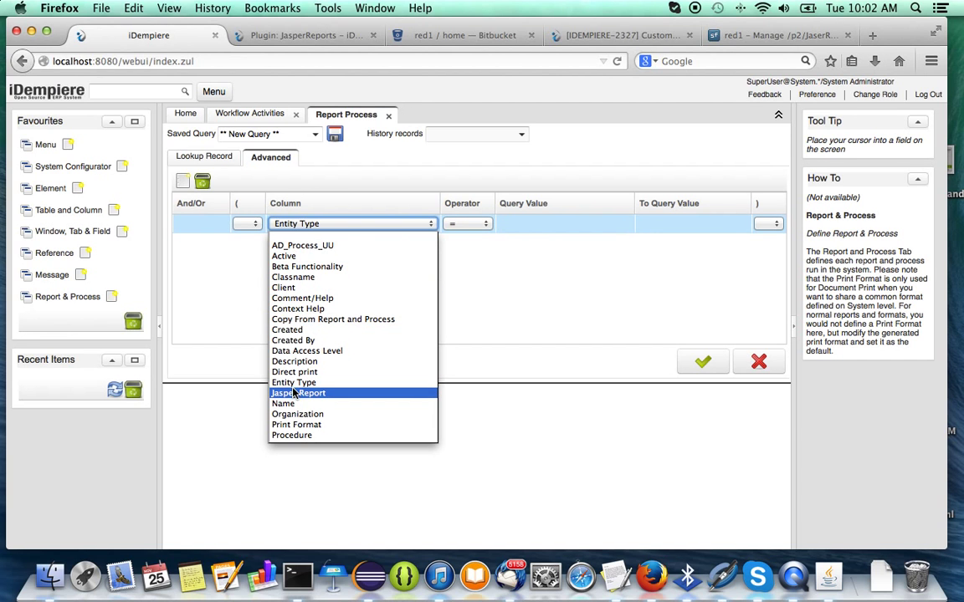
click(293, 383)
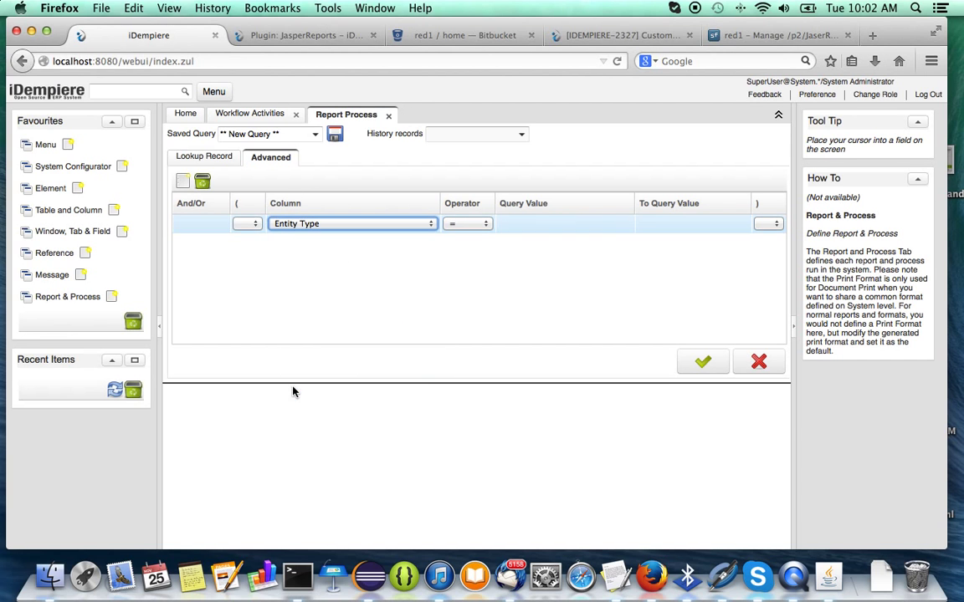
click(329, 226)
click(329, 226)
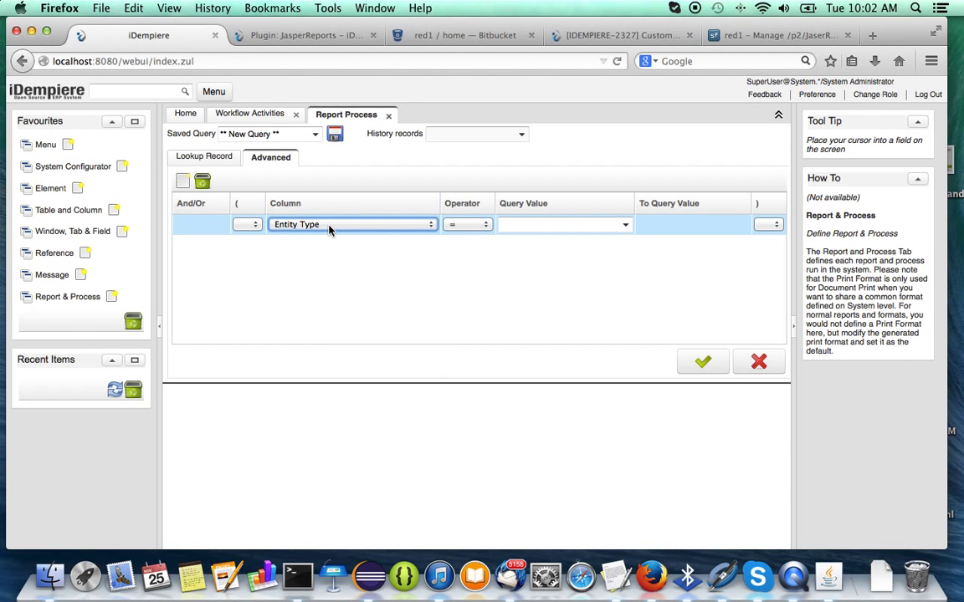
Filter for Entity Type = User maintained and list the matching reports in grid view.
click(529, 226)
click(529, 232)
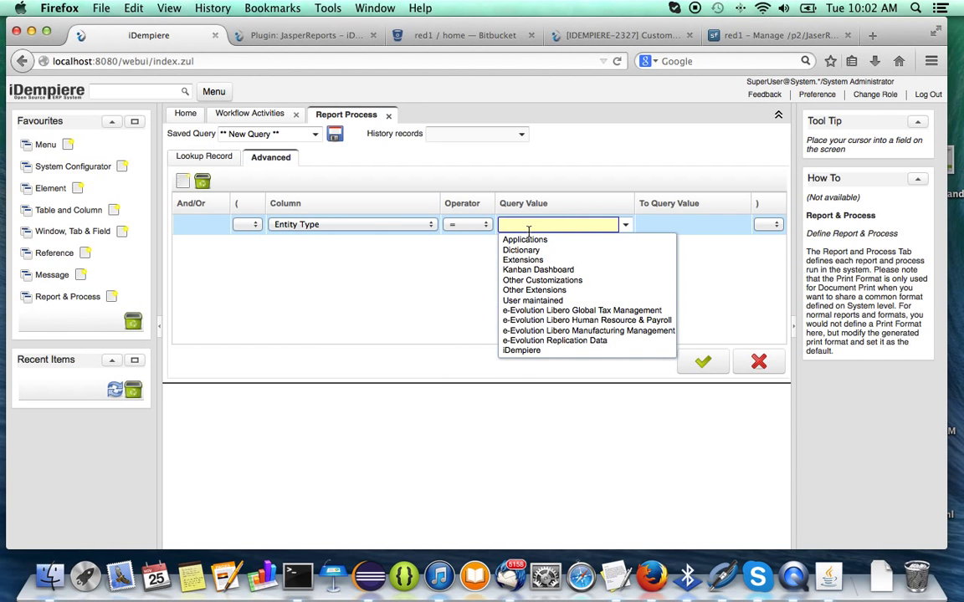
text(User maintained)
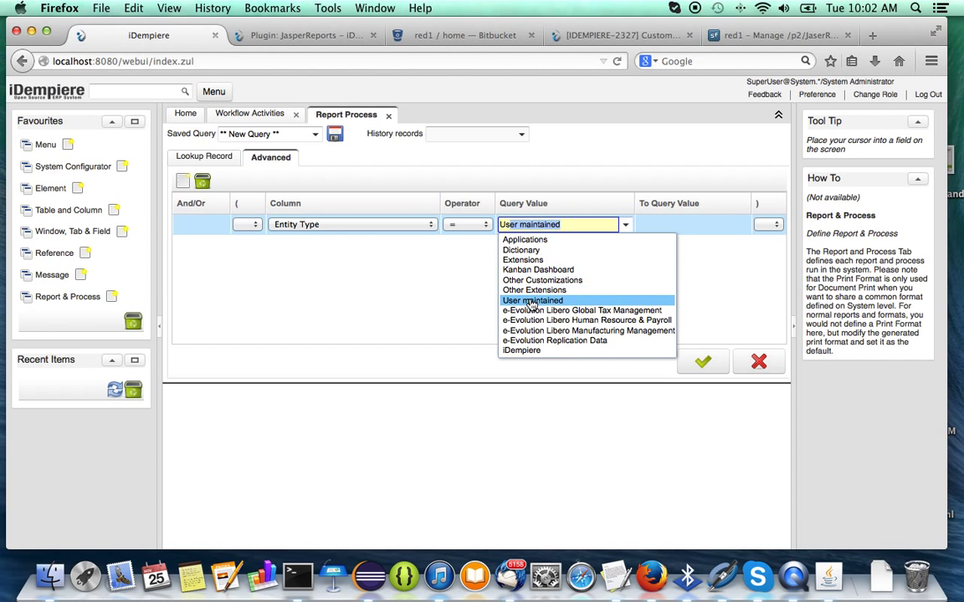
click(532, 301)
click(697, 369)
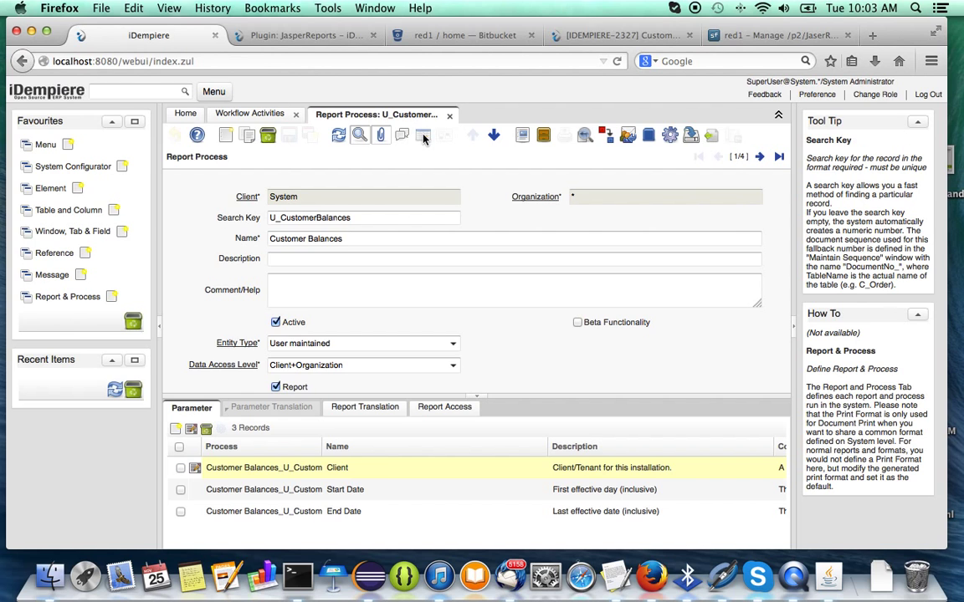
click(424, 136)
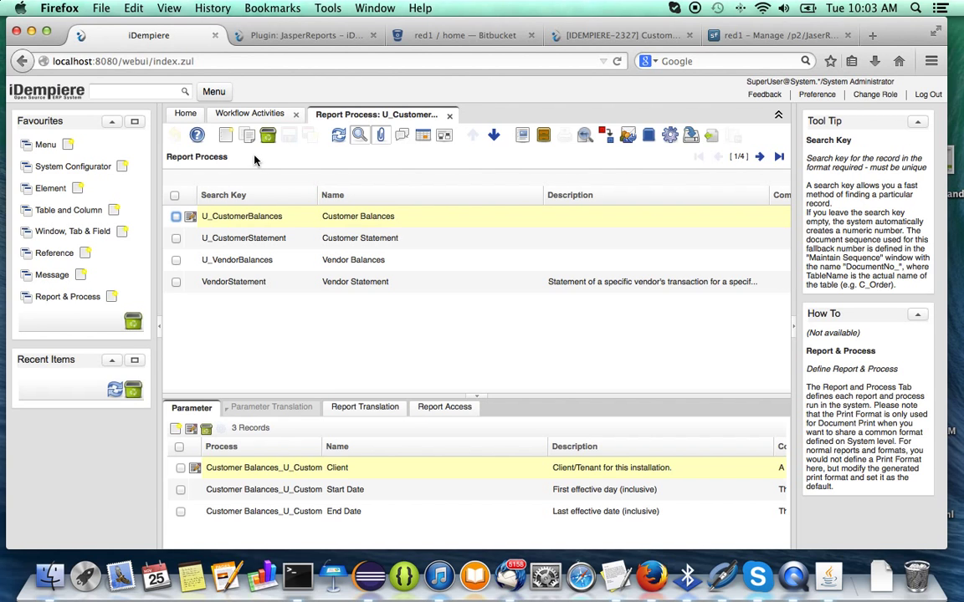
Download U_CustomerBalances' attached ZZ_CustomerBalances.jrxml, saved by Firefox as ZZ_CustomerBalances(1).jrxml.
click(252, 218)
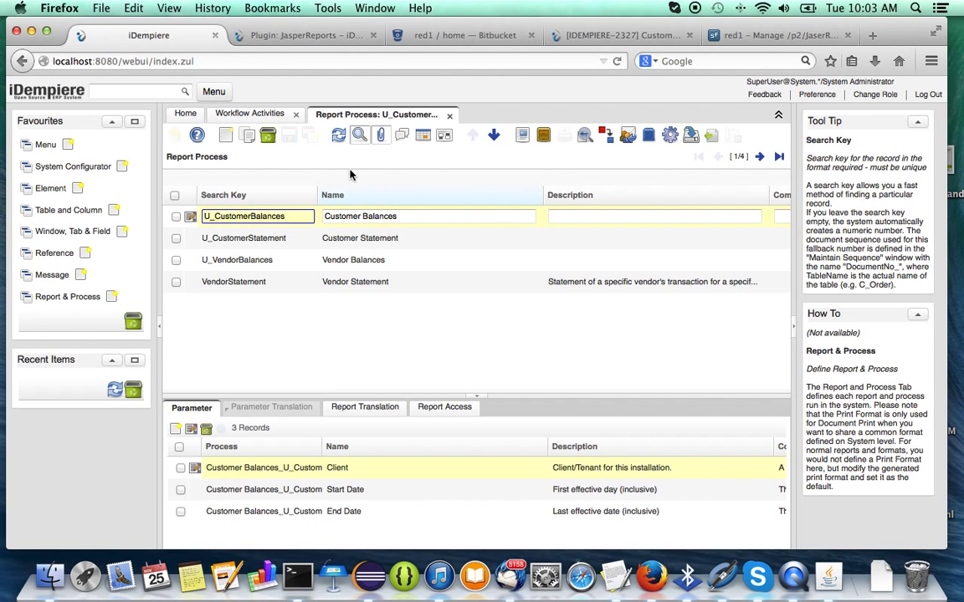
click(382, 136)
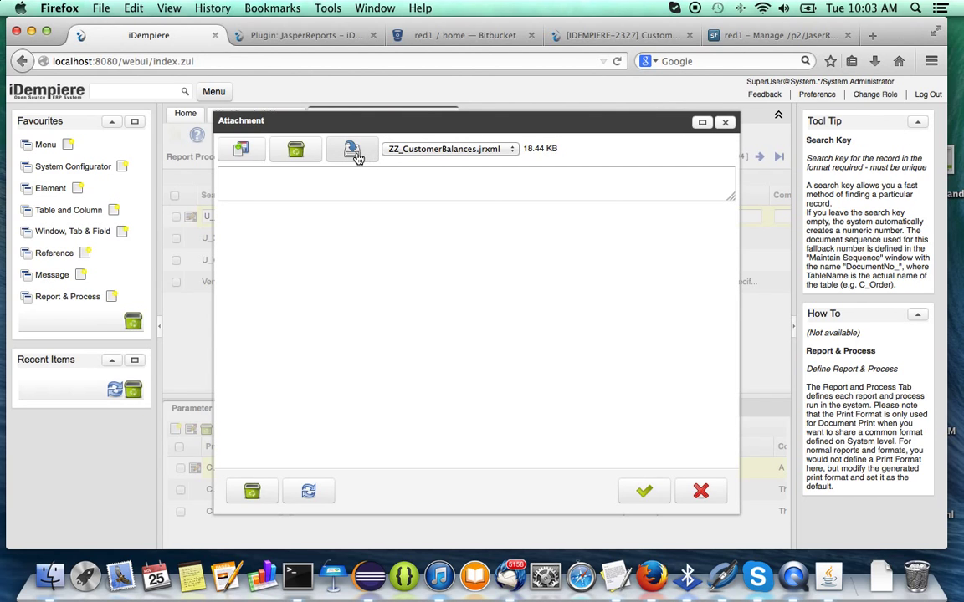
click(352, 150)
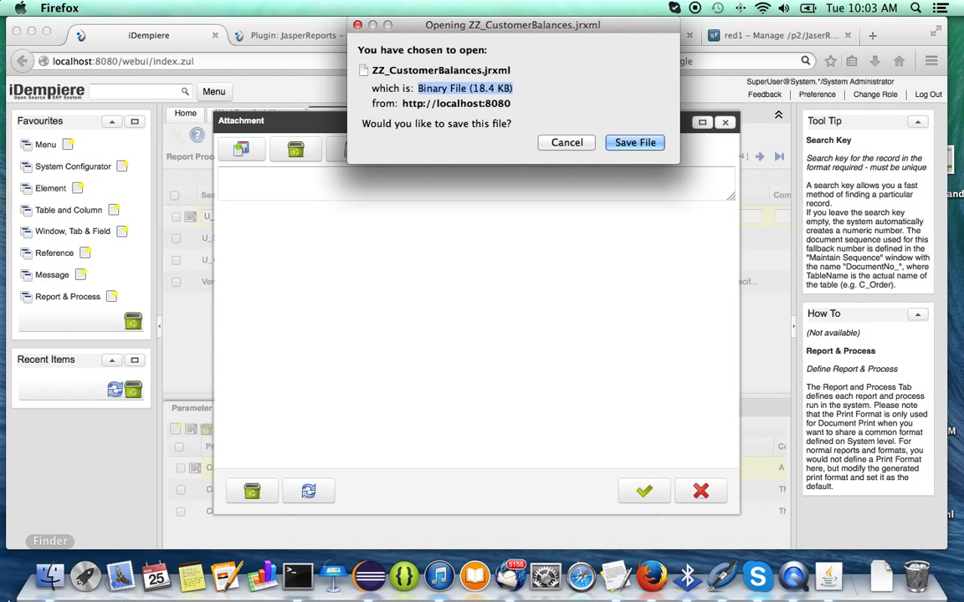
click(632, 147)
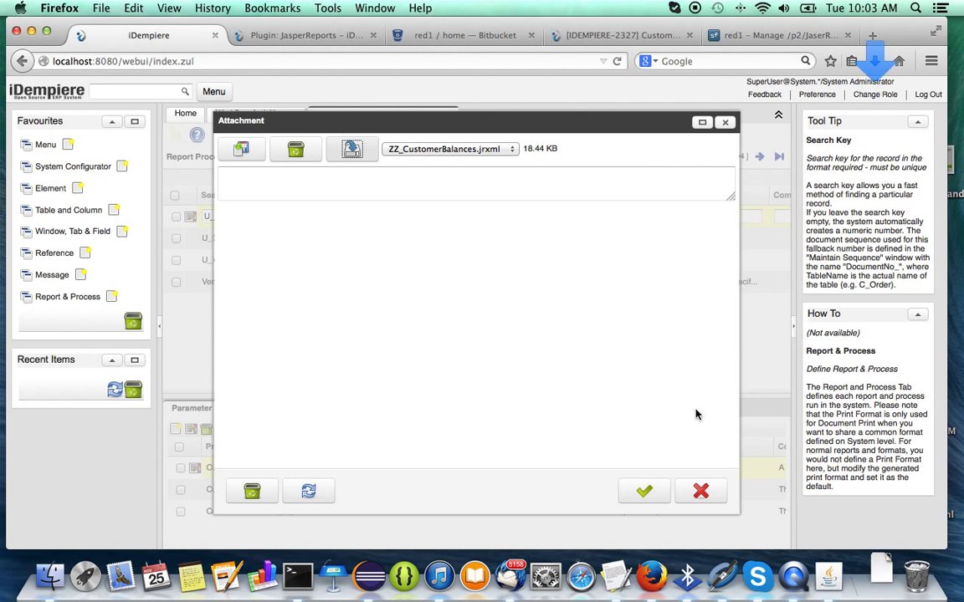
click(875, 61)
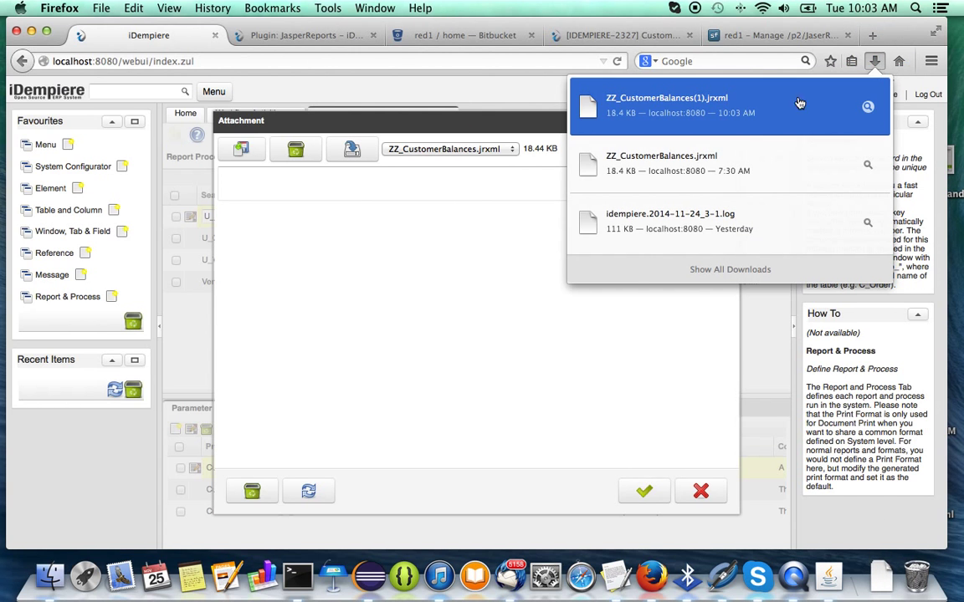
click(746, 110)
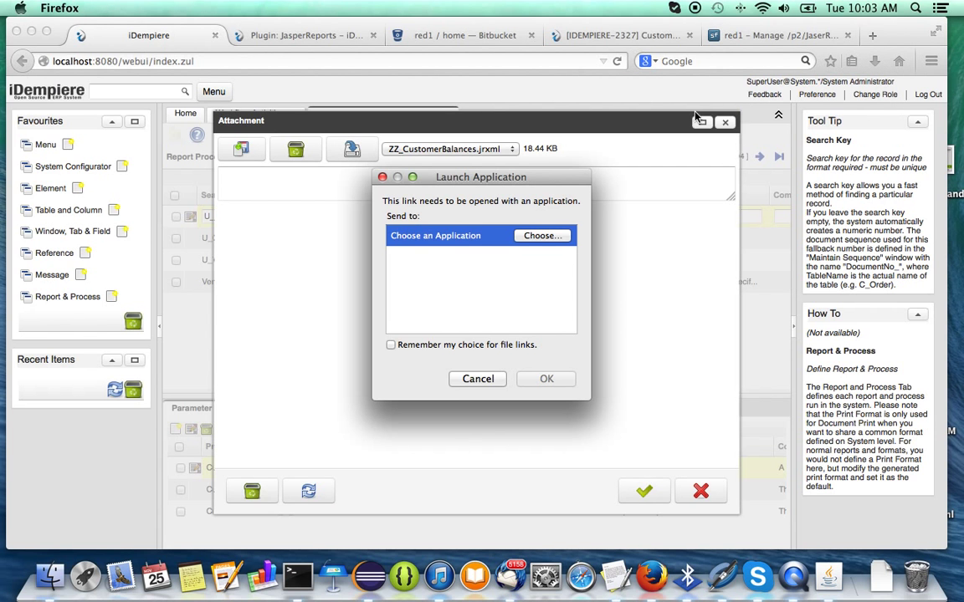
click(467, 384)
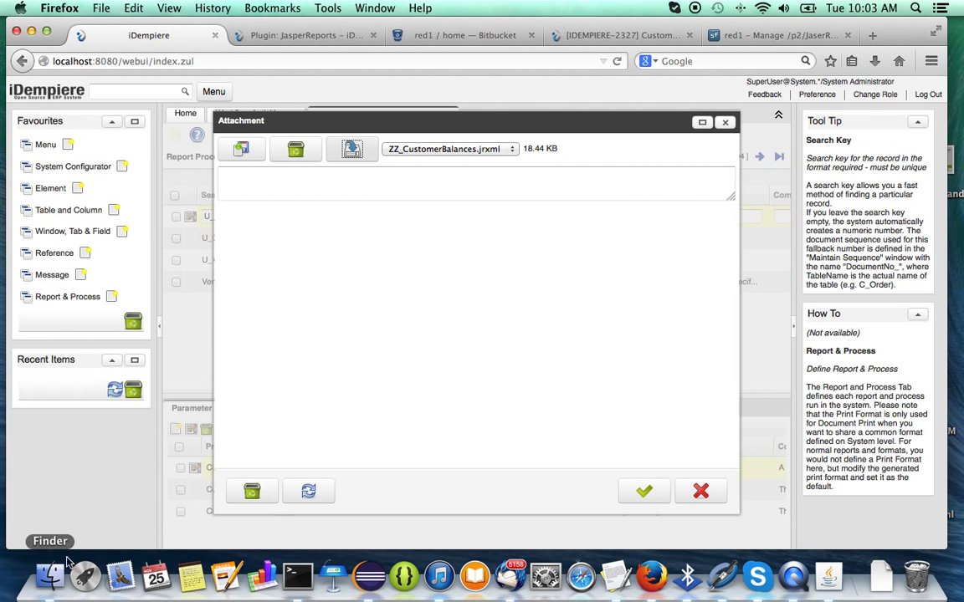
Check Finder's Downloads folder for ZZ_CustomerBalances(1).jrxml, then return to Jaspersoft Studio.
click(50, 576)
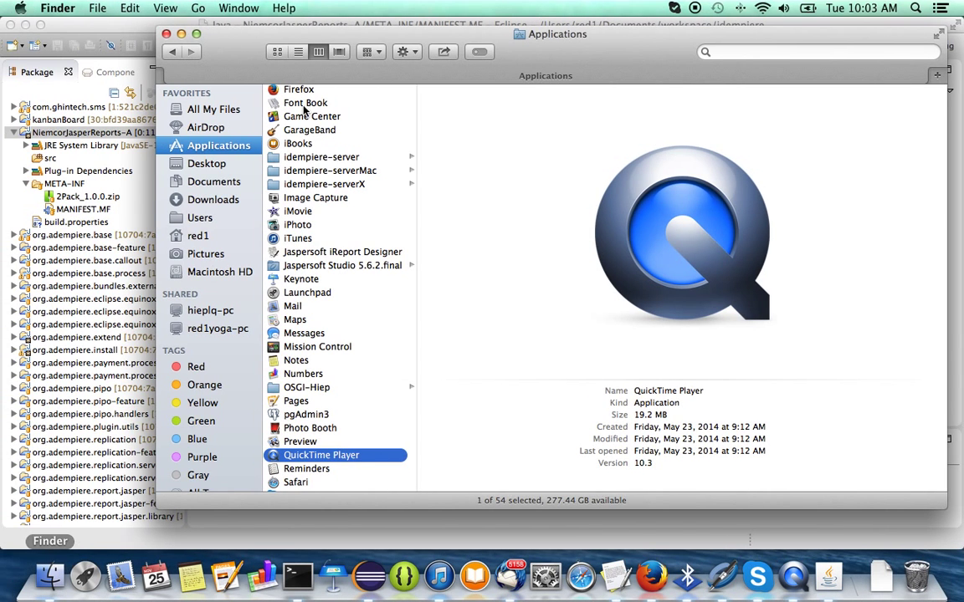
click(225, 199)
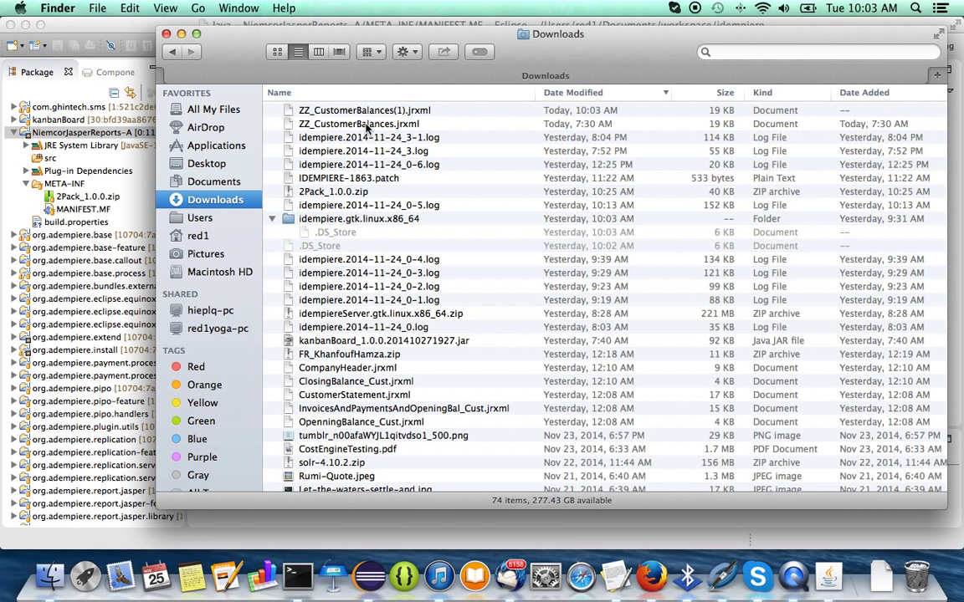
click(725, 579)
click(498, 330)
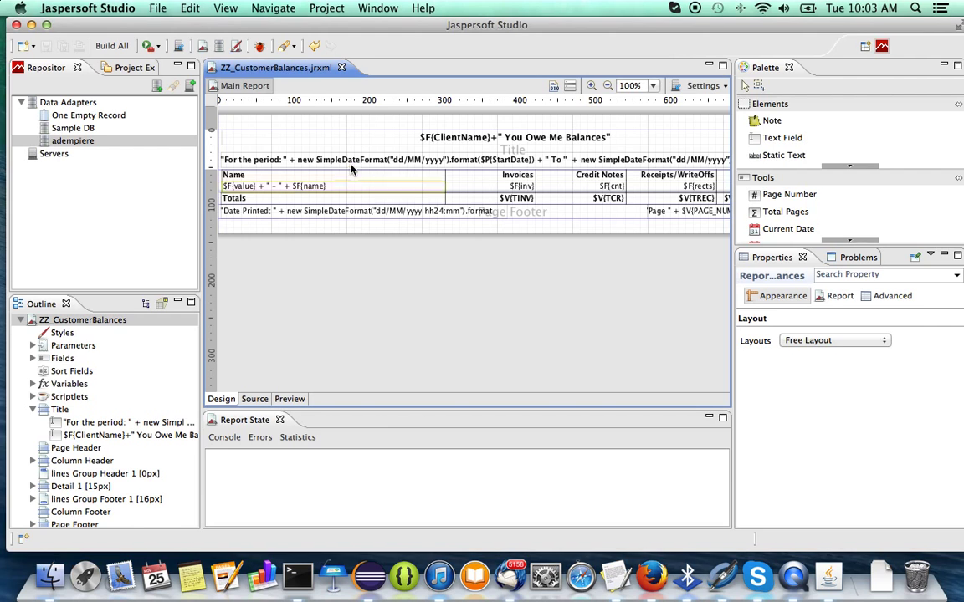
Close the current report design and reopen ZZ_CustomerBalances.jrxml from Downloads in the designer.
click(342, 68)
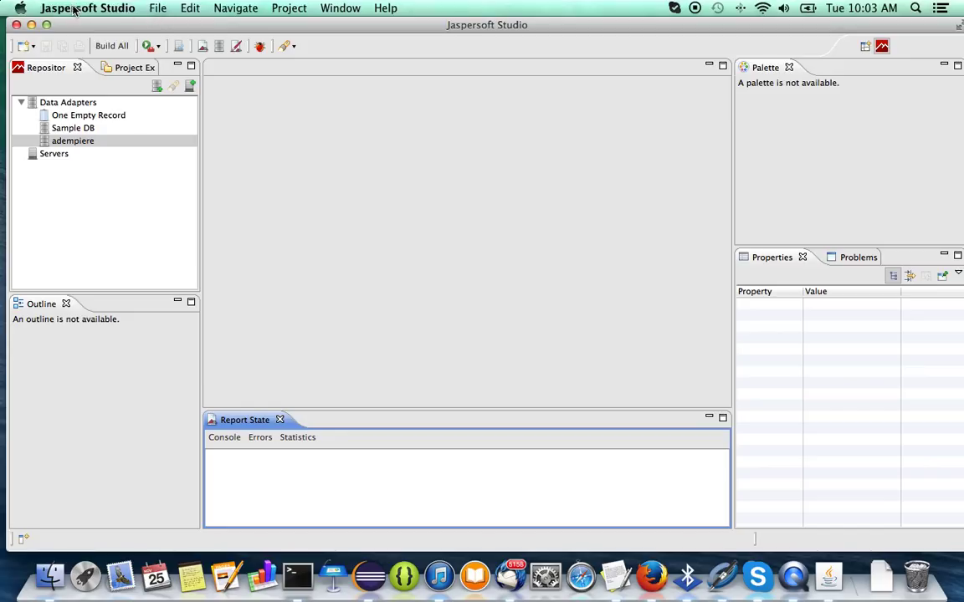
click(158, 10)
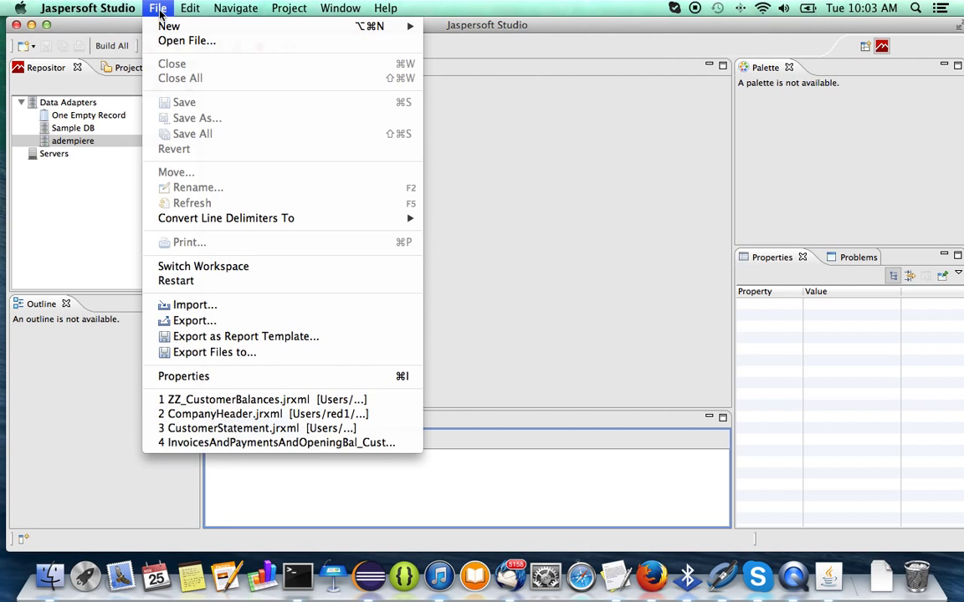
mouse_move(172, 28)
click(158, 41)
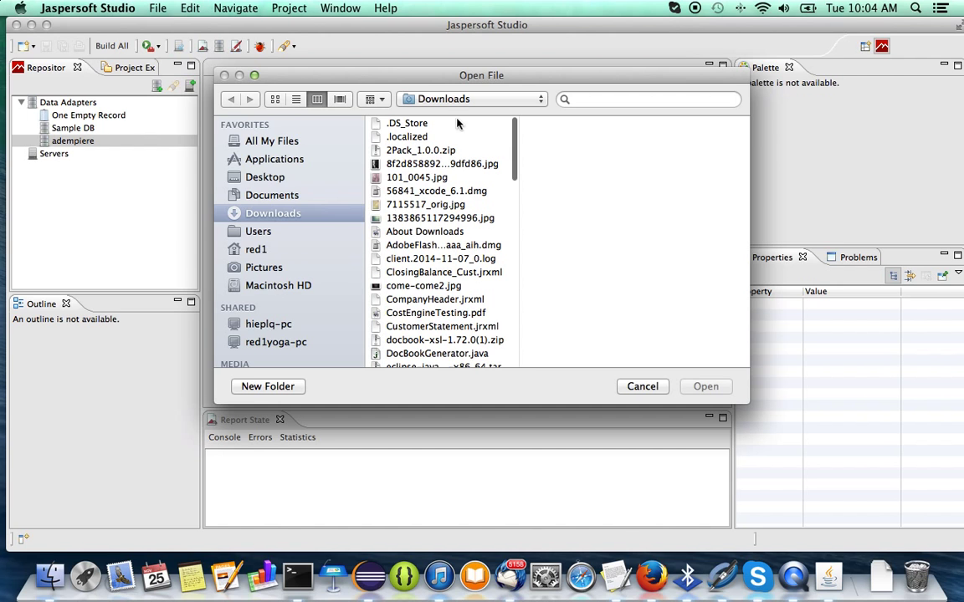
click(296, 98)
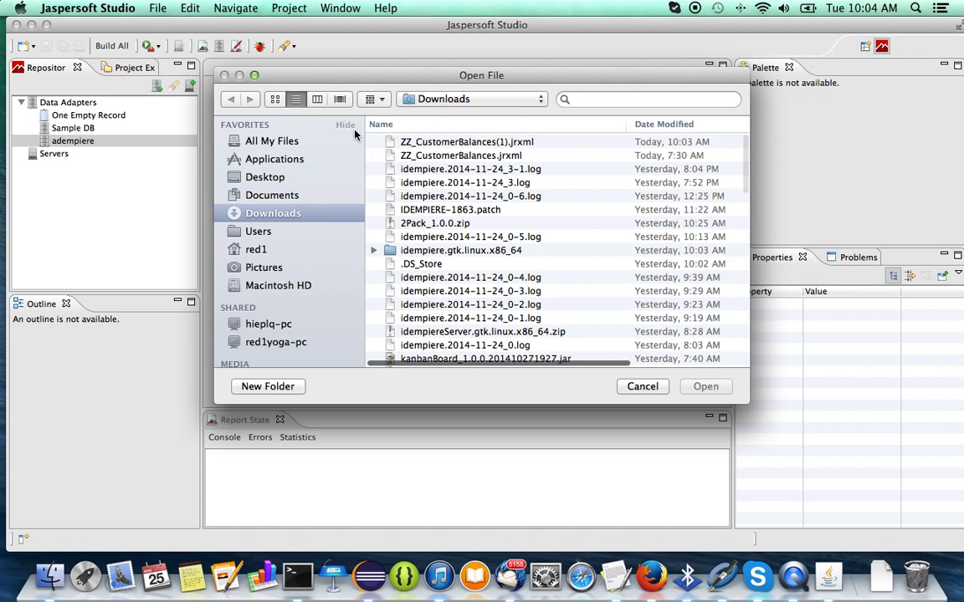
double_click(427, 156)
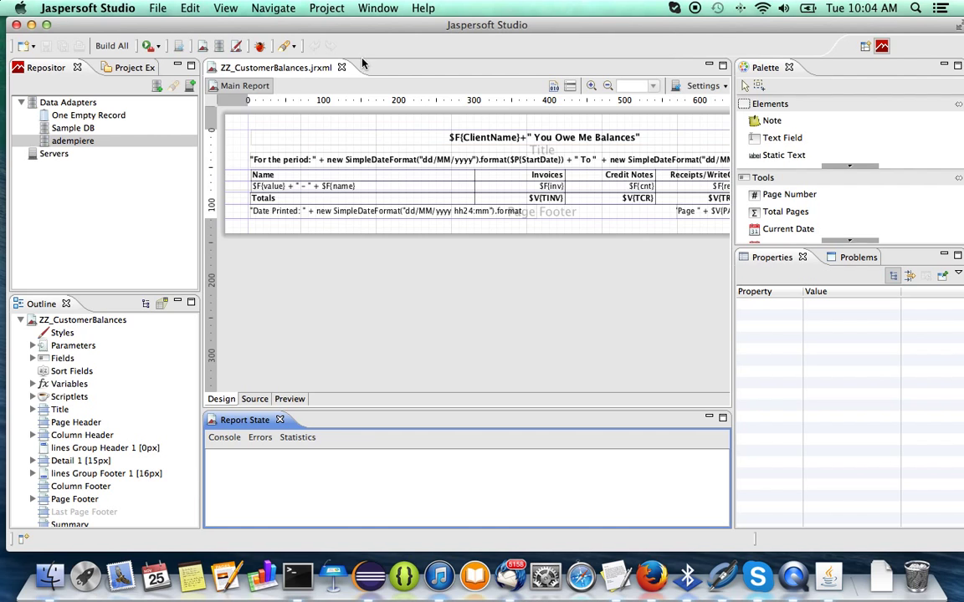
Change the title expression to 'You Owe Me Big Time Balances' and save the report design.
click(534, 143)
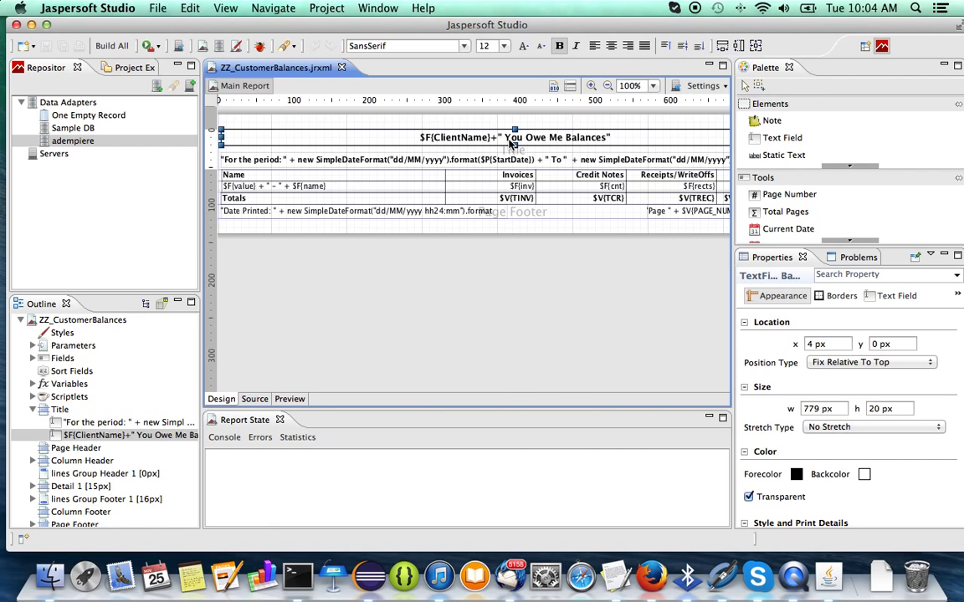
double_click(513, 143)
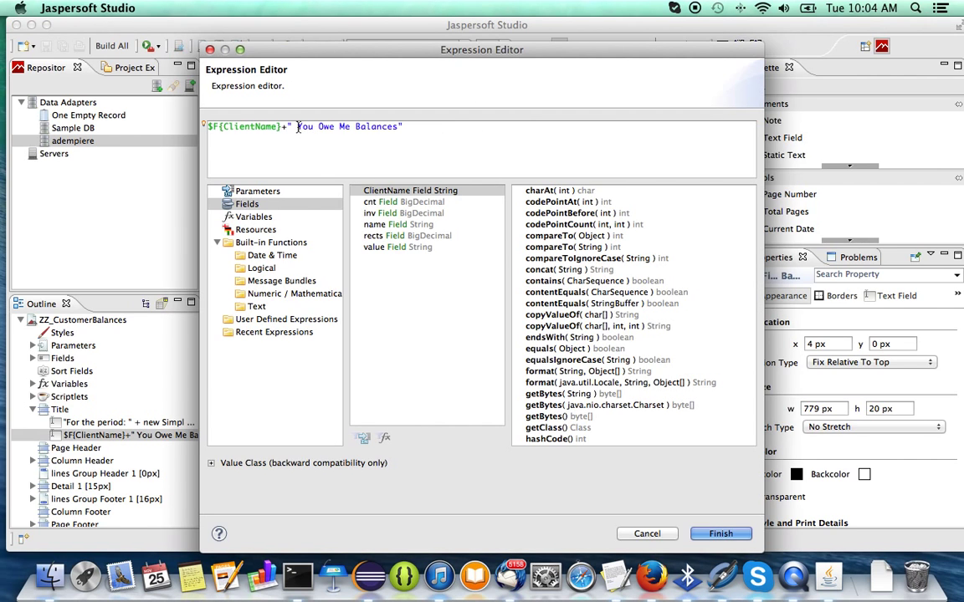
drag(297, 126, 350, 126)
text(D)
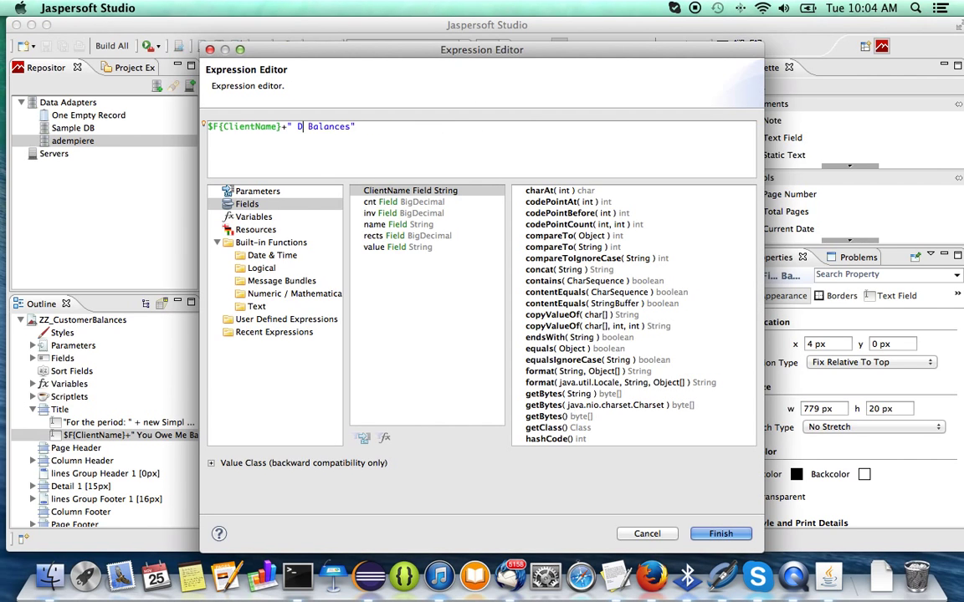
text(ebtors)
key(BackSpace)
key(BackSpace)
key(BackSpace)
key(BackSpace)
key(super+z)
key(super+z)
key(super+z)
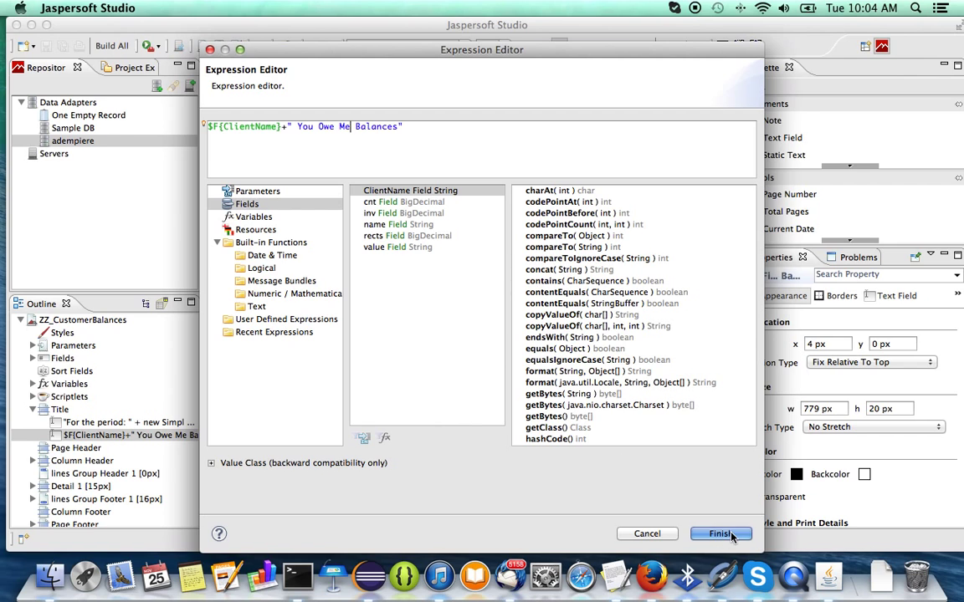
text(Big Time B)
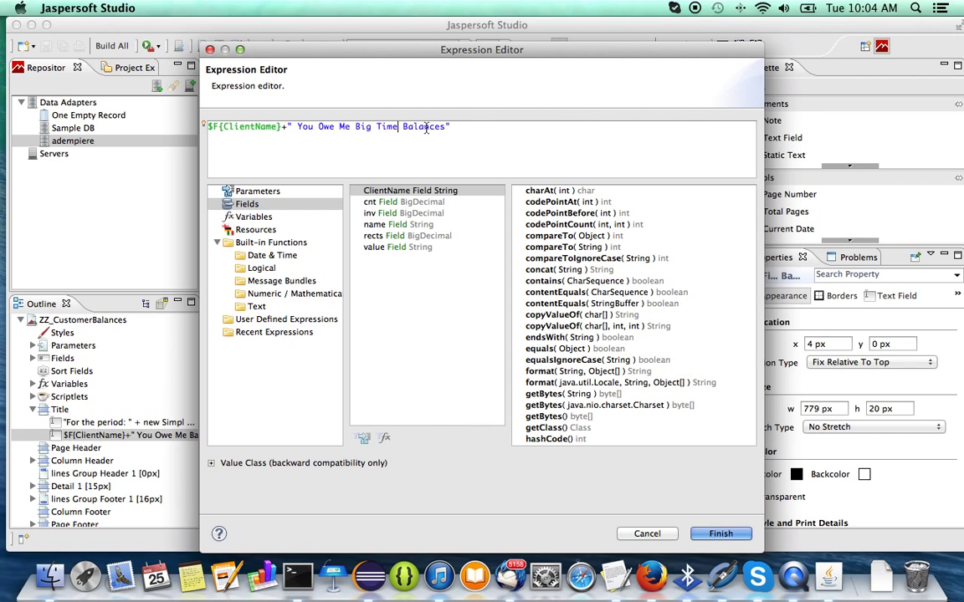
click(721, 533)
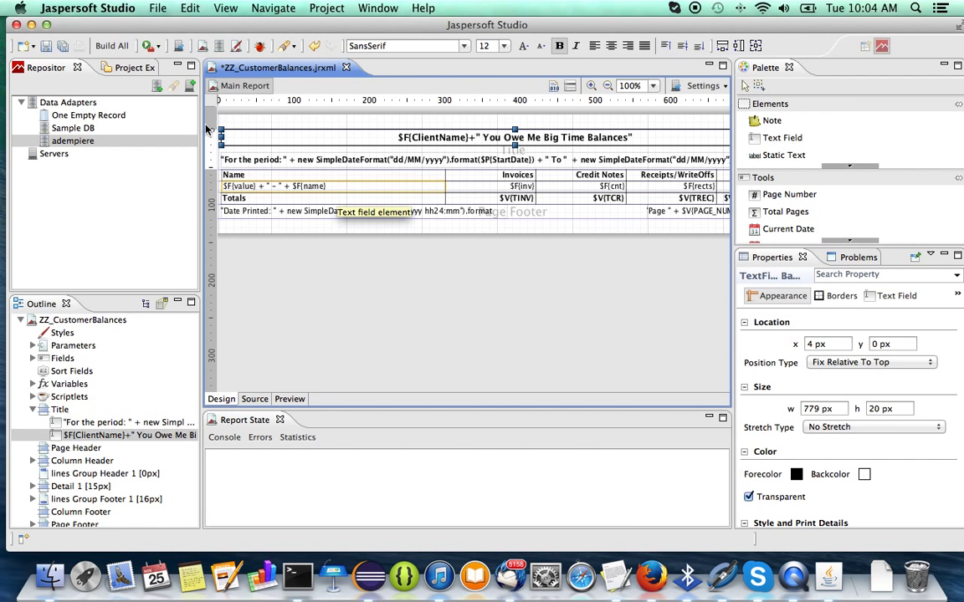
key(super+s)
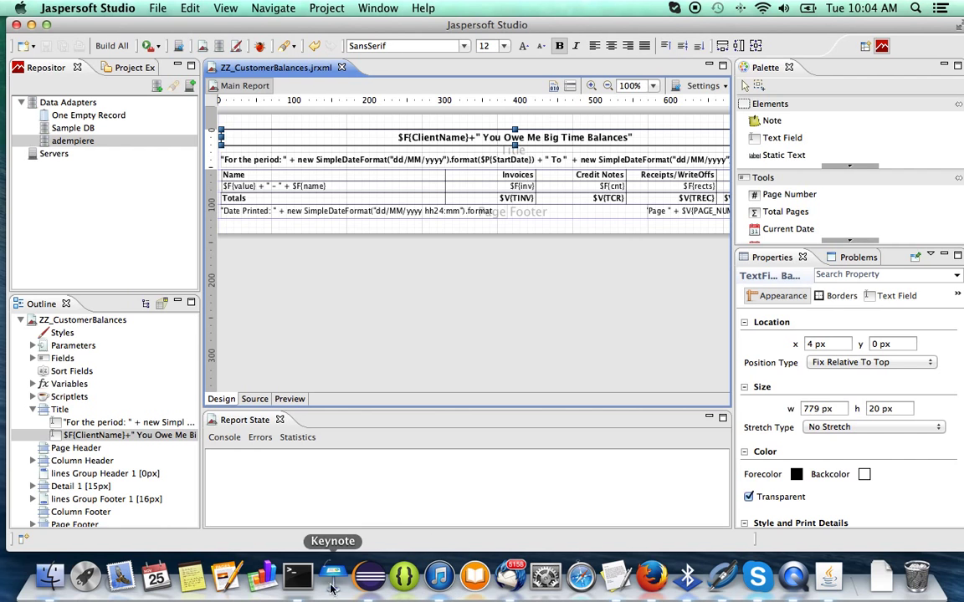
Delete the old attachment and upload the edited ZZ_CustomerBalances.jrxml (18.58 KB) from Downloads.
click(667, 599)
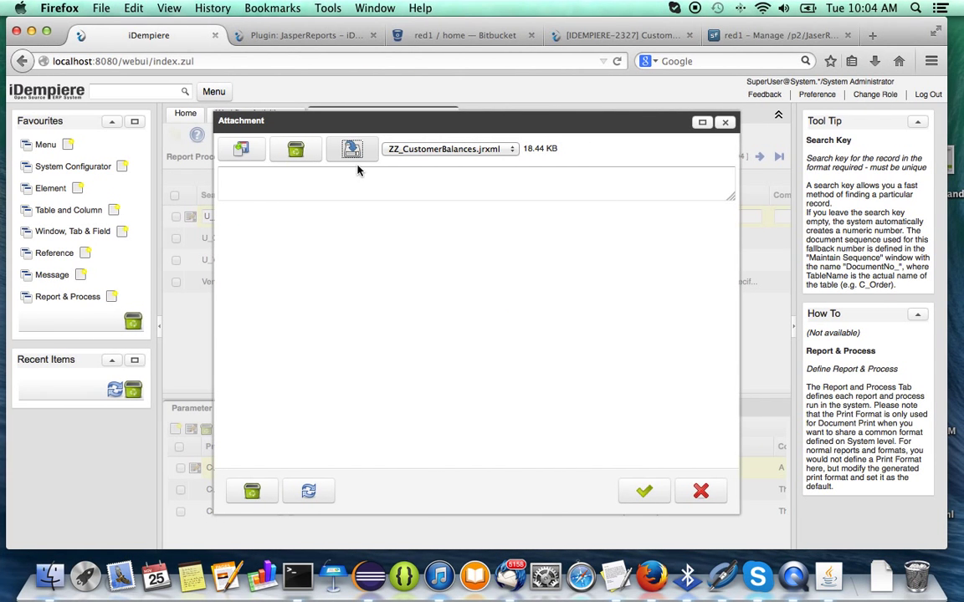
click(294, 147)
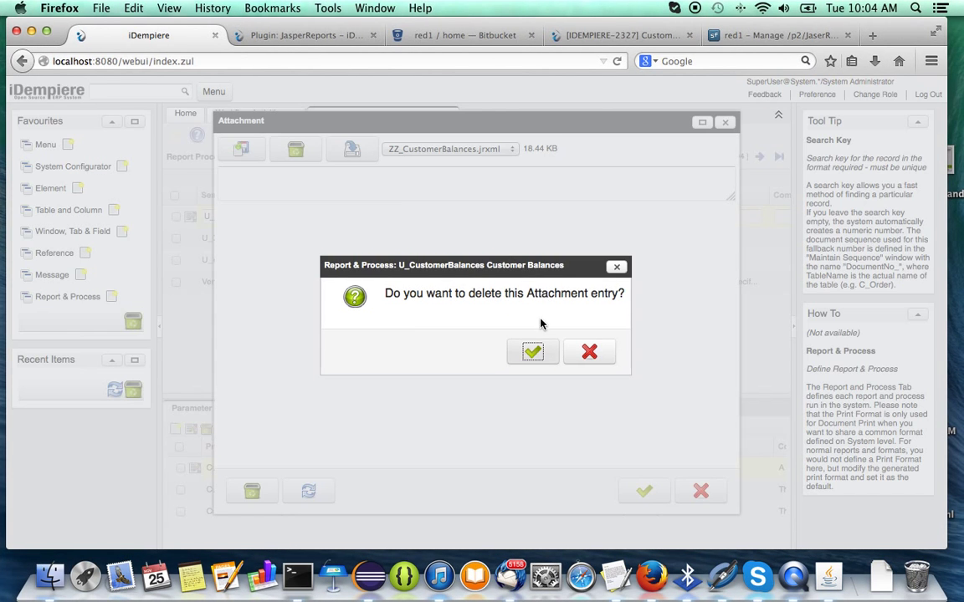
click(534, 354)
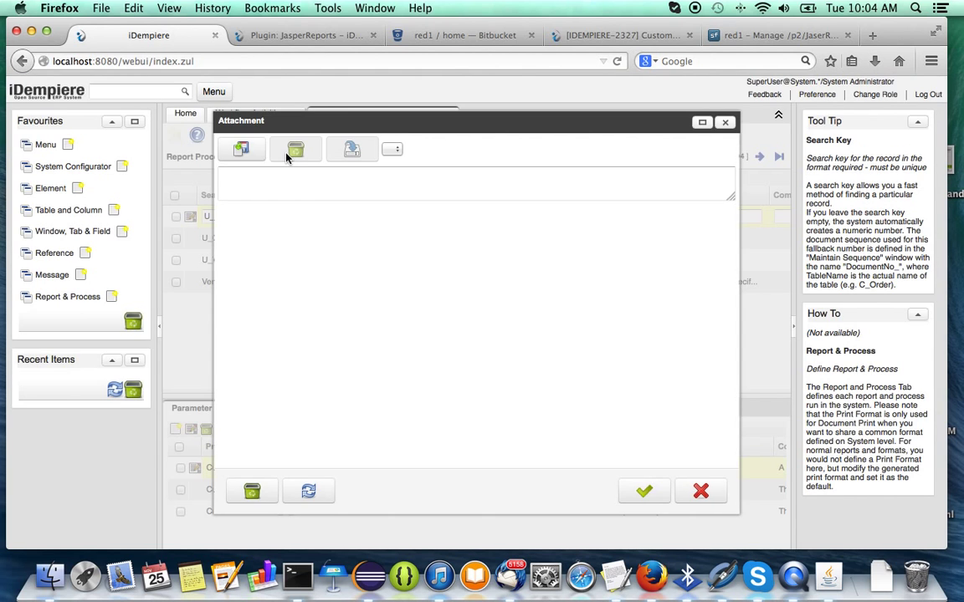
click(241, 148)
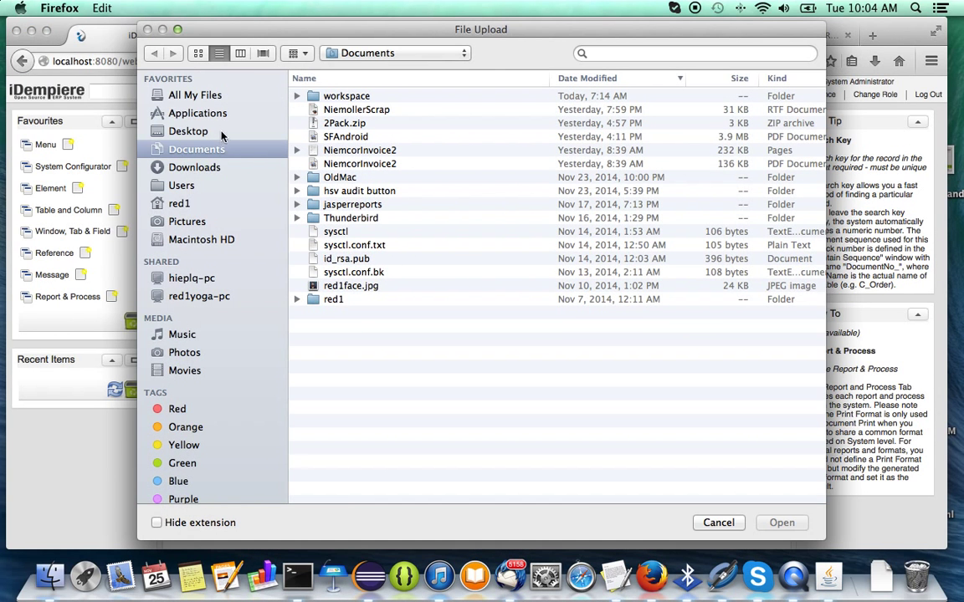
click(195, 167)
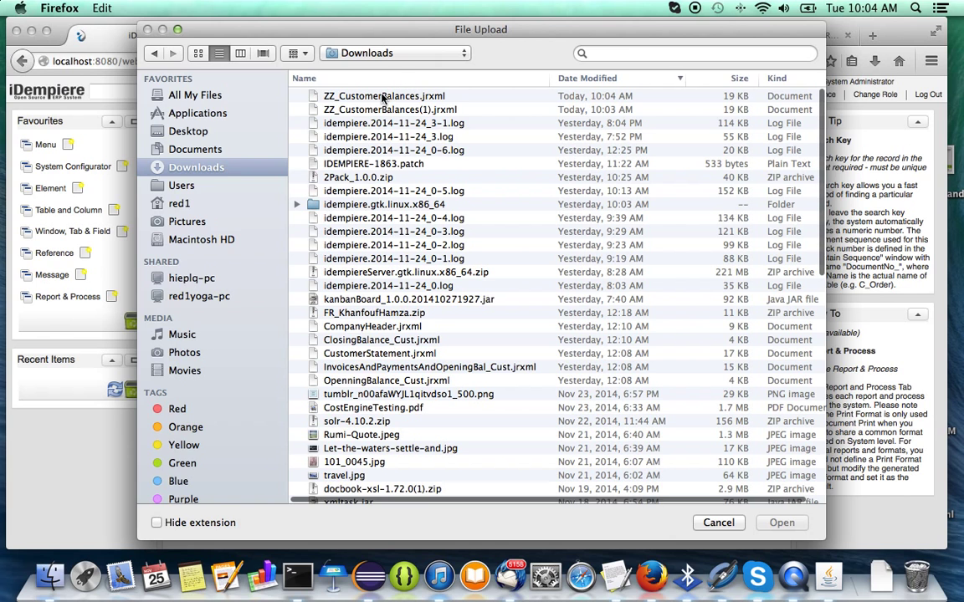
double_click(381, 97)
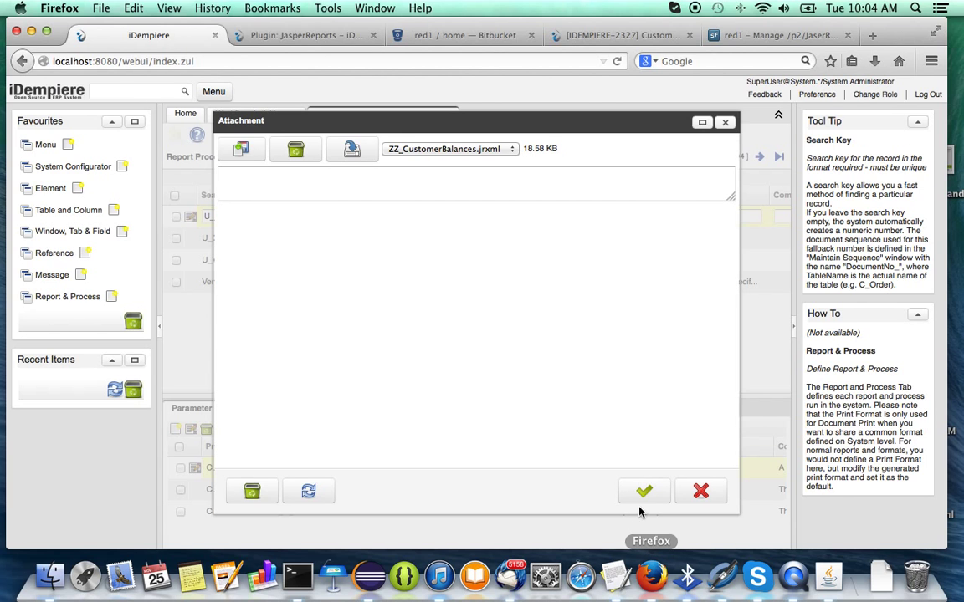
click(643, 492)
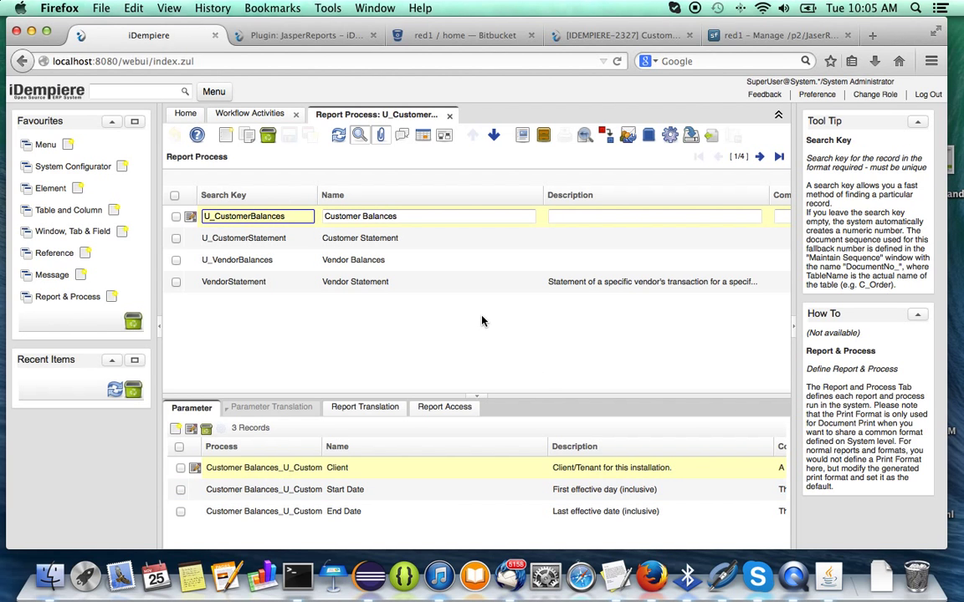
Change role to GardenWorld Admin with client GardenWorld and organisation HQ.
click(875, 94)
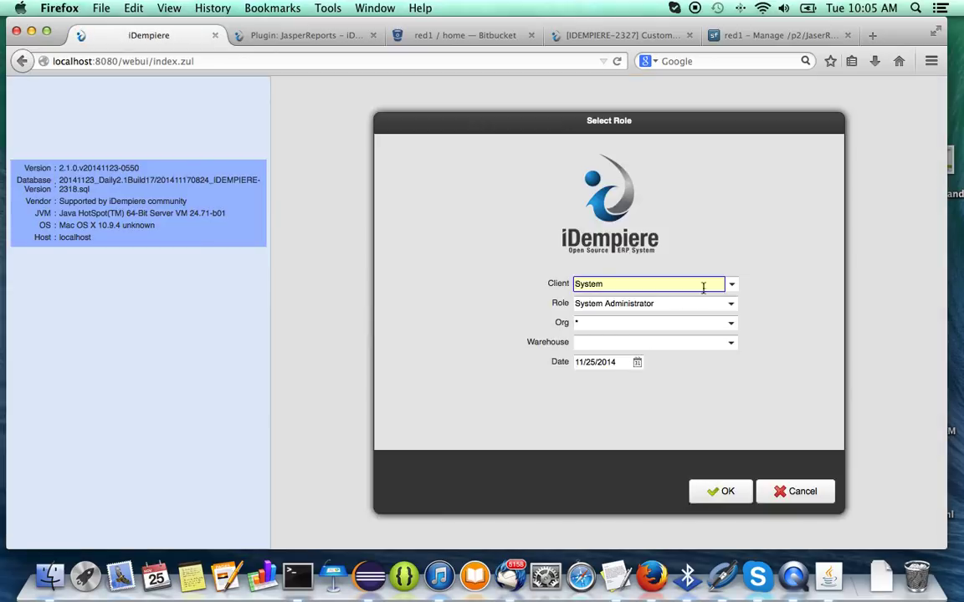
click(732, 286)
click(690, 297)
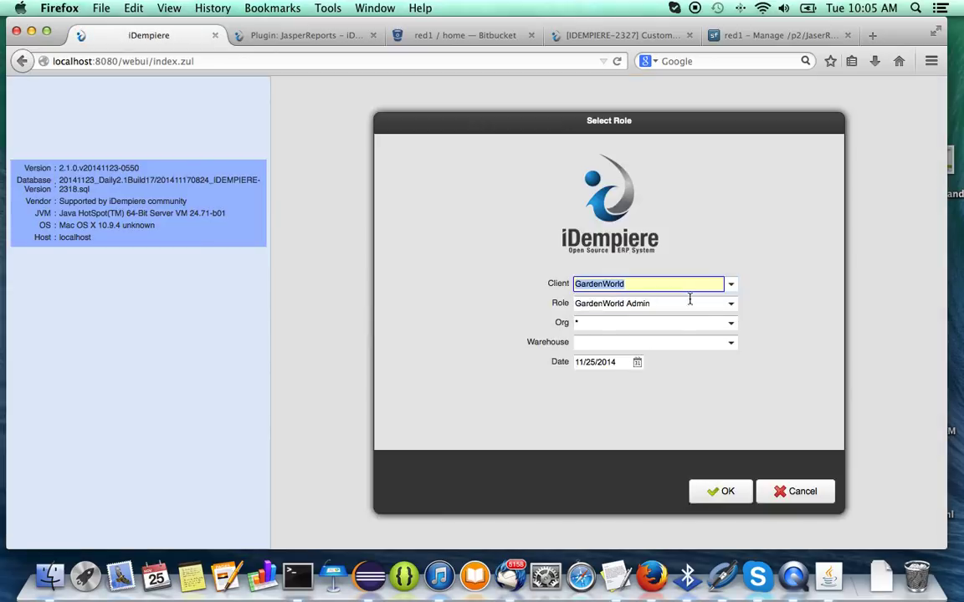
click(734, 327)
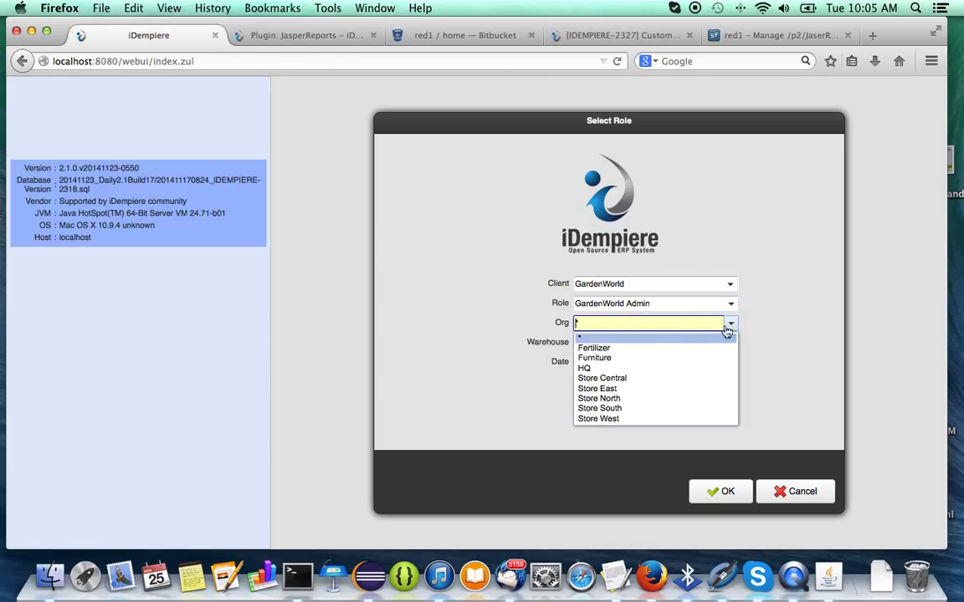
click(642, 369)
click(701, 492)
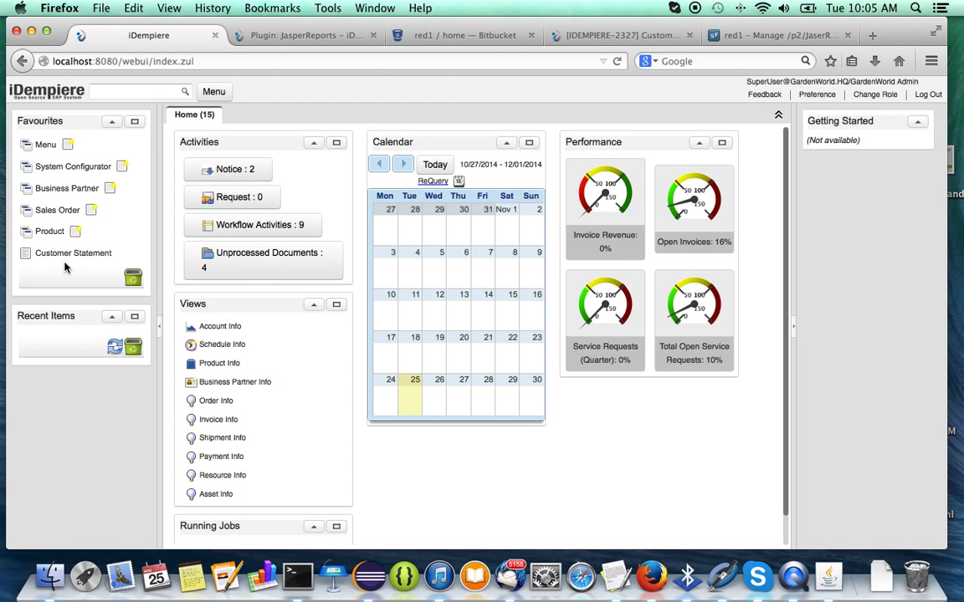
Add Customer Balances from Business Reports to Favourites and run it with the default dates.
click(216, 92)
click(209, 330)
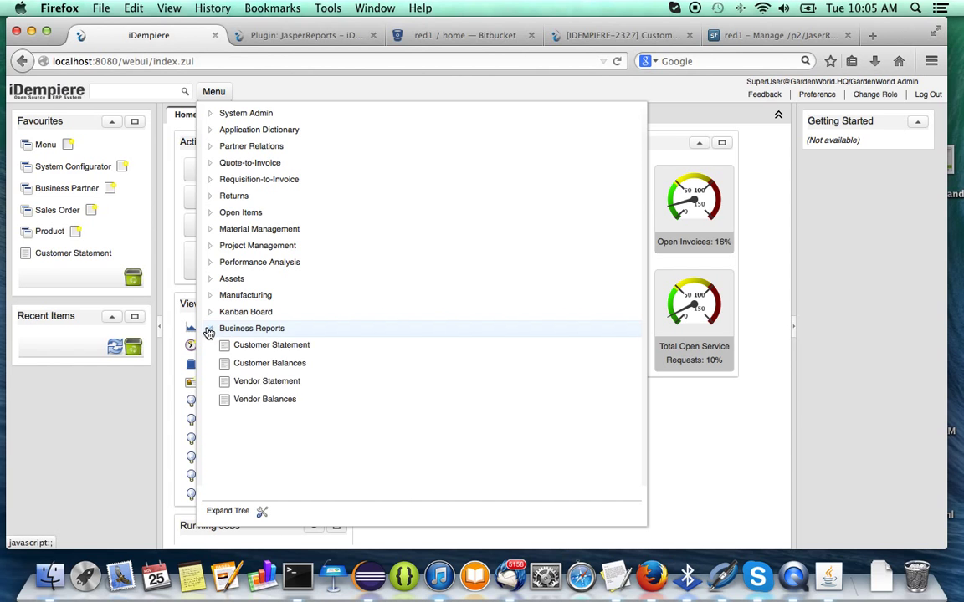
drag(236, 366, 107, 245)
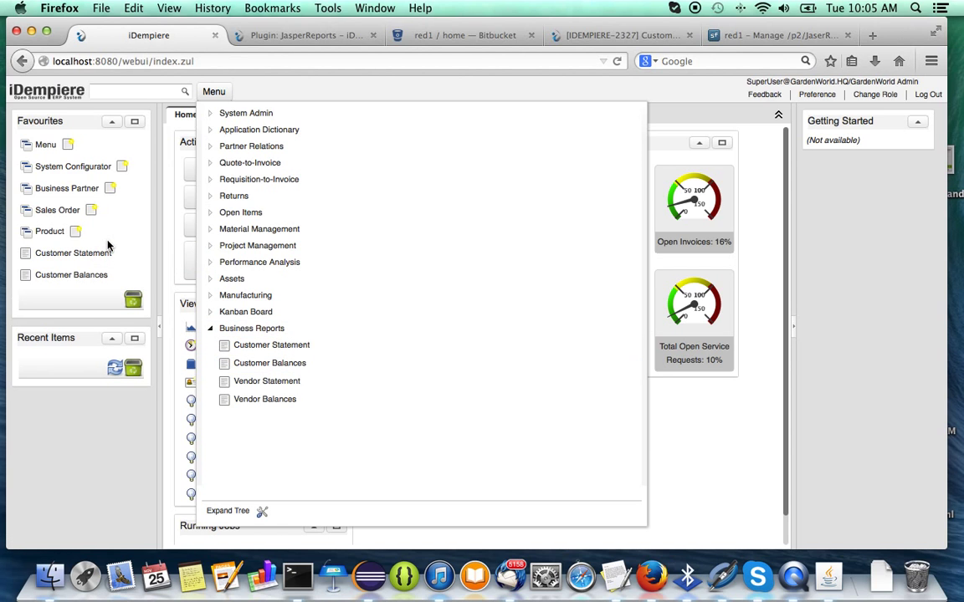
click(75, 276)
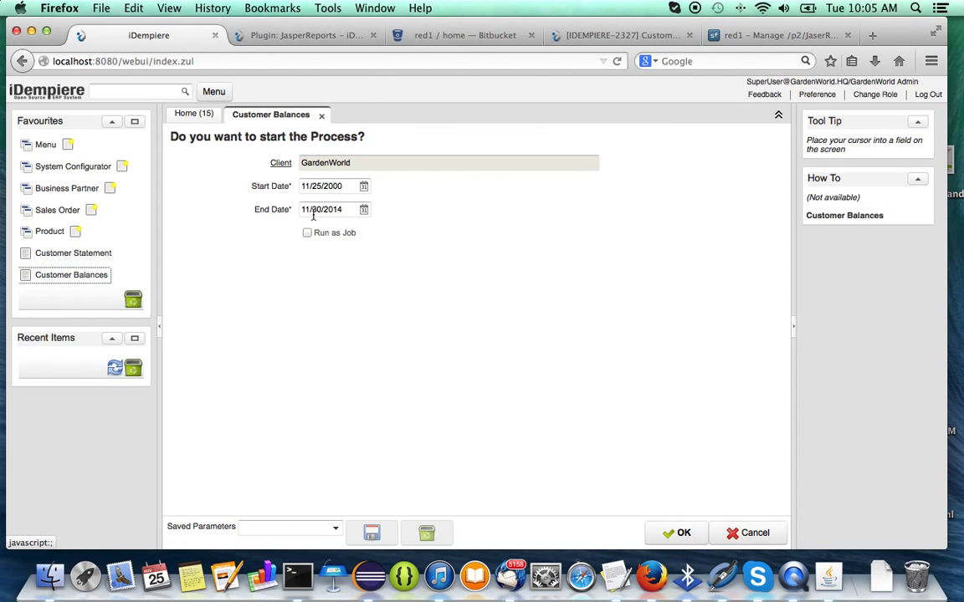
click(682, 540)
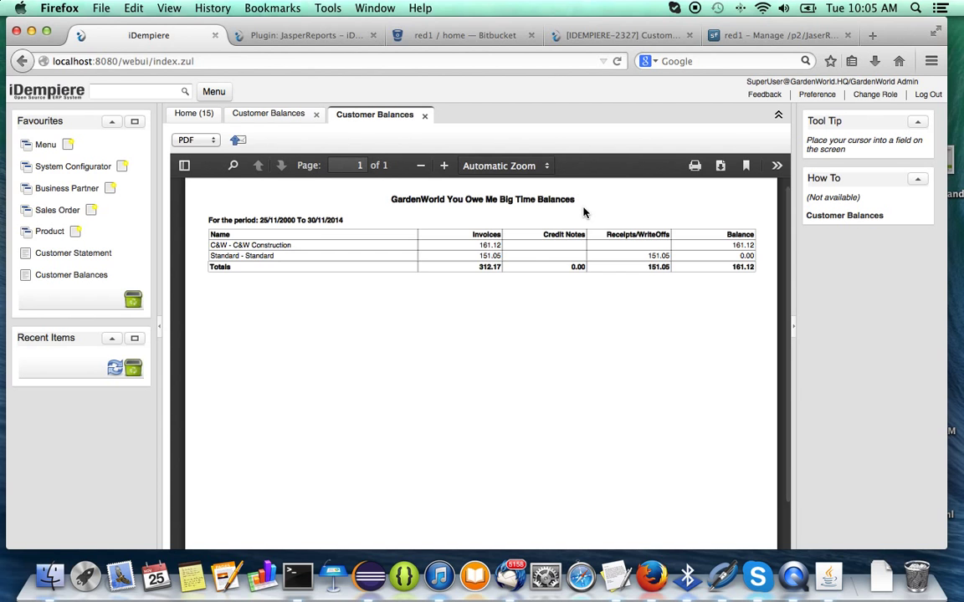
Return to the Plugin: JasperReports wiki page and scroll down to its How To section.
click(255, 33)
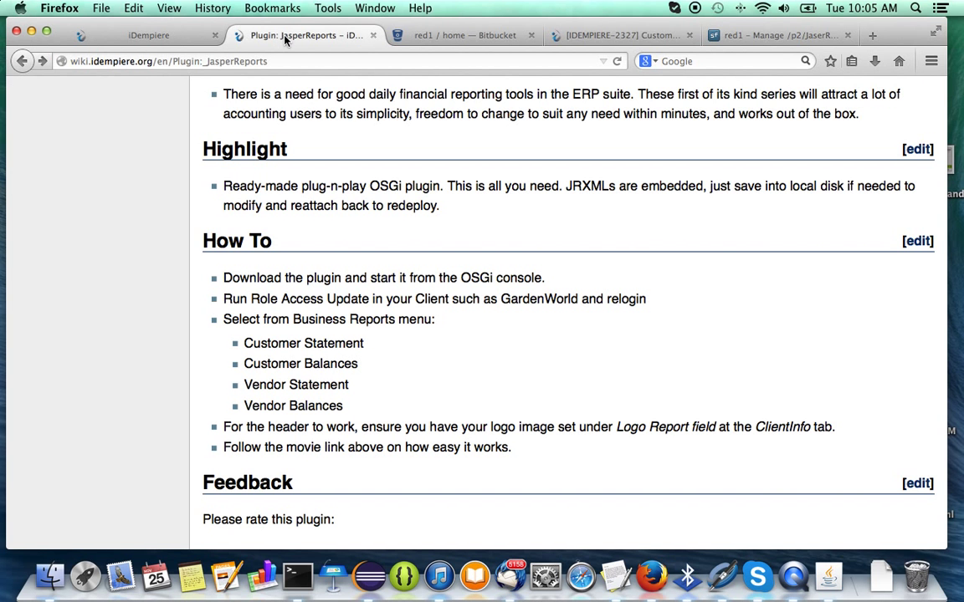
scroll(489, 296, down, 5)
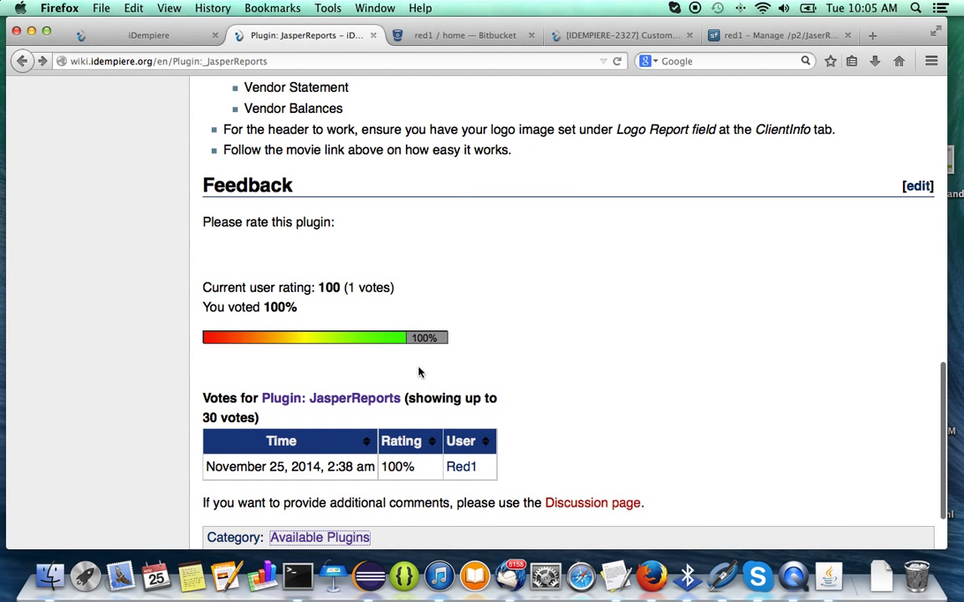
scroll(545, 482, down, 3)
scroll(545, 482, up, 20)
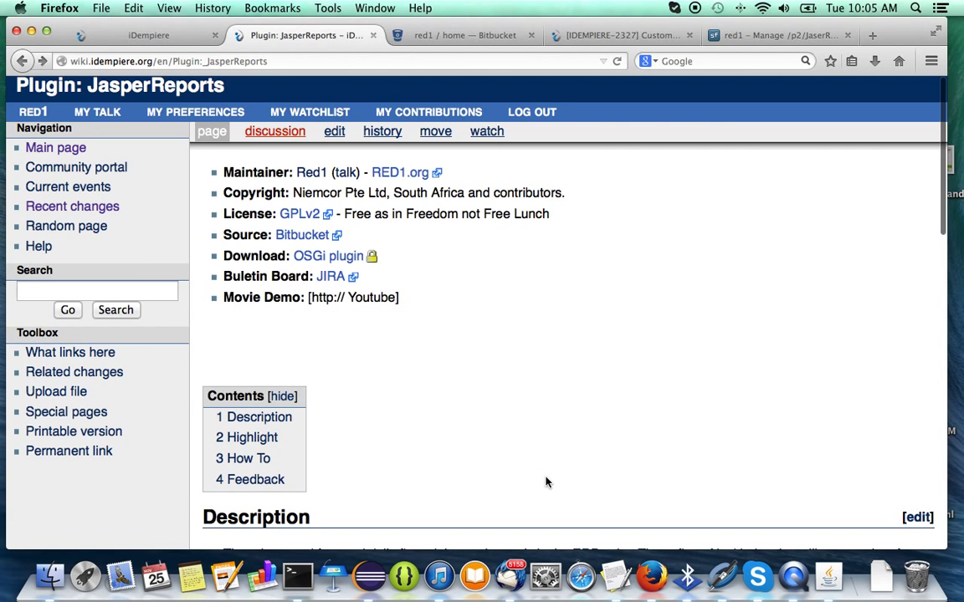
scroll(545, 482, down, 10)
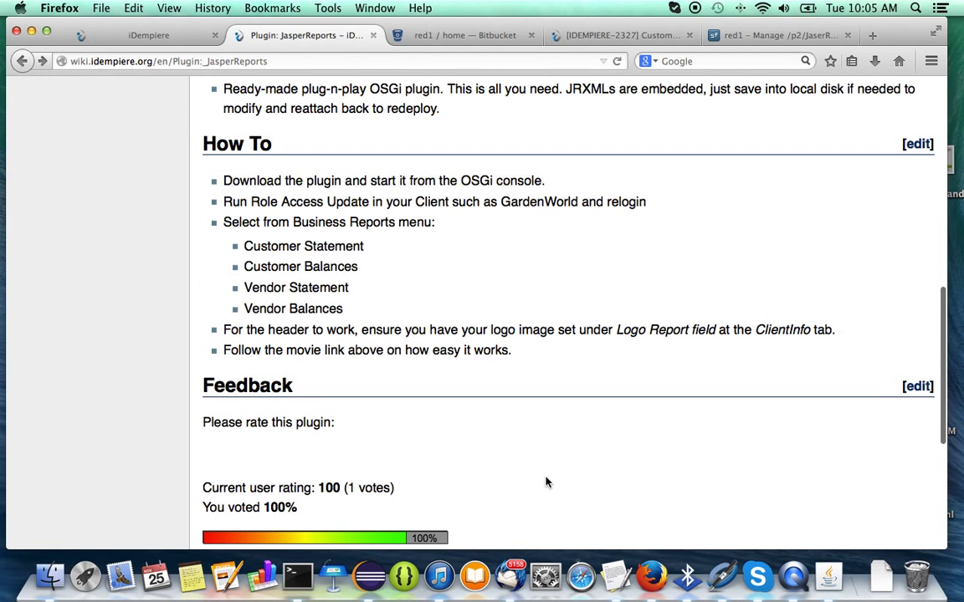